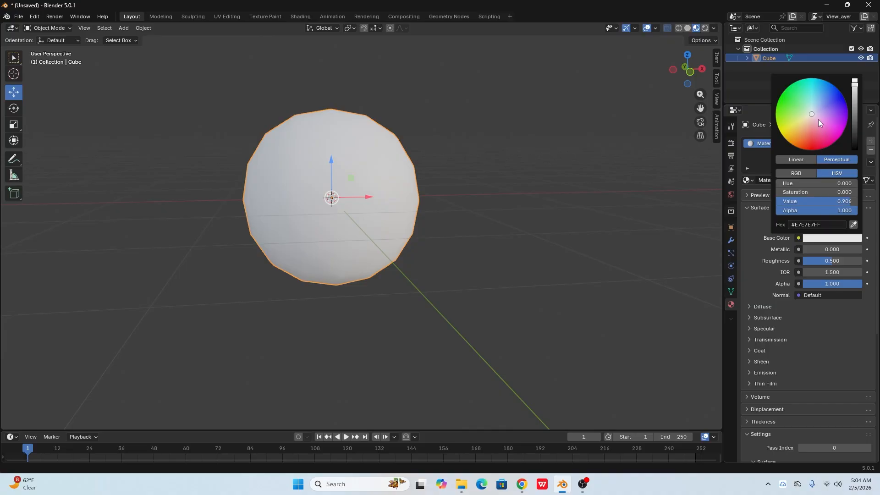
- Set the sphere material's base color to the peach skin tone #E7AD94
left_click_drag(813, 114, 807, 126)
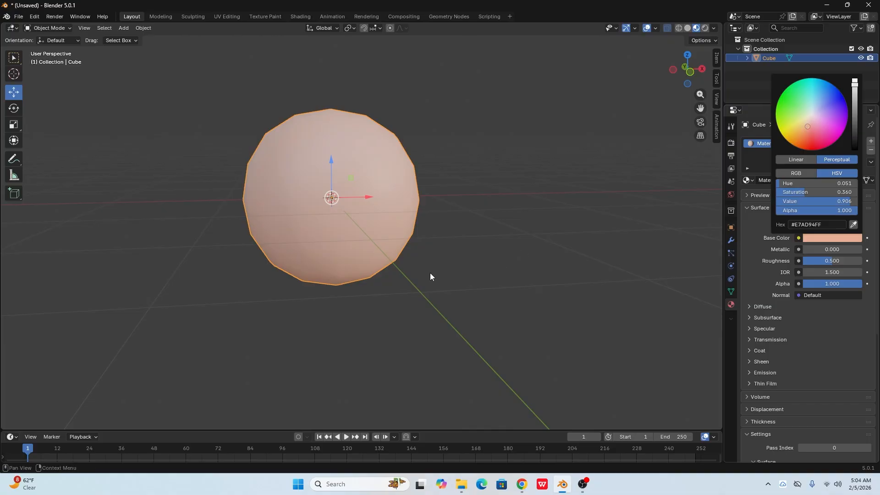
middle_click_drag(445, 283, 475, 308)
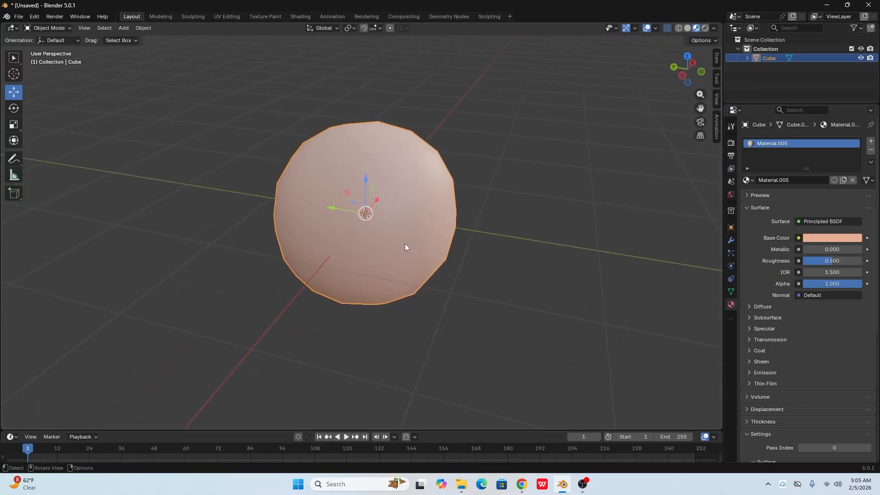
middle_click_drag(388, 274, 371, 301)
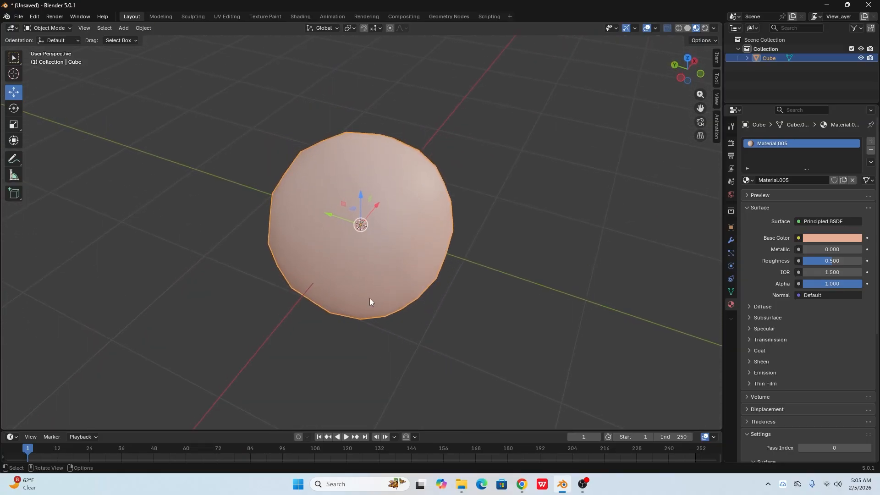
- Scale the sphere along the Y axis
left_click(13, 125)
left_click_drag(330, 216, 336, 217)
middle_click_drag(336, 218, 429, 224)
- Enter Edit Mode on the sphere in front view, clear the selection and switch to edge selection
key("KP_1")
scroll(384, 219, "up", 2)
key("Tab")
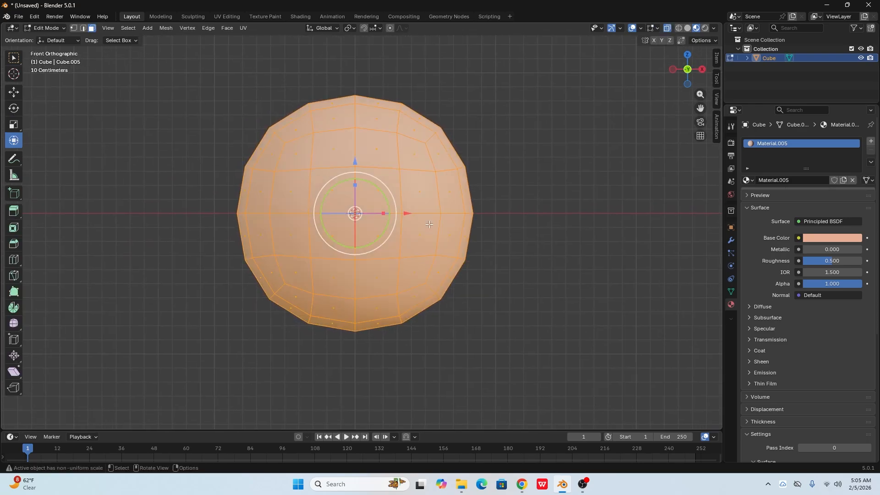
left_click(510, 268)
scroll(365, 297, "up", 1)
scroll(365, 297, "up", 1)
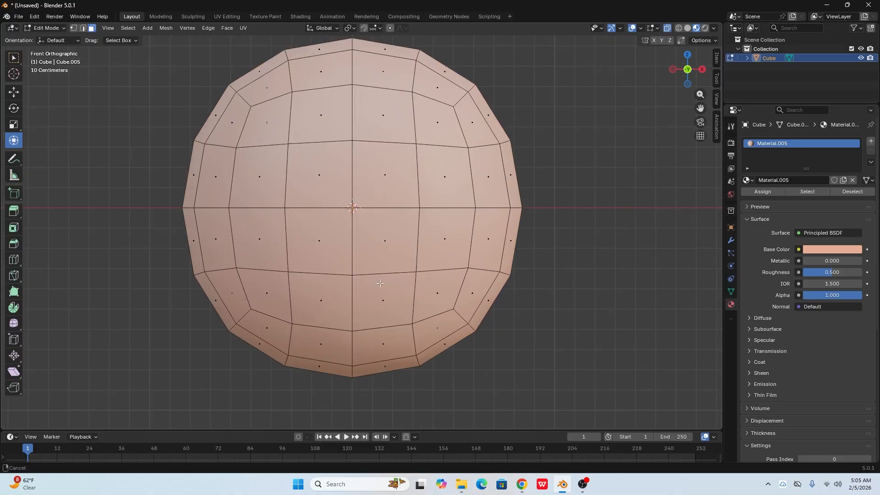
middle_click_drag(365, 297, 383, 274, "shift")
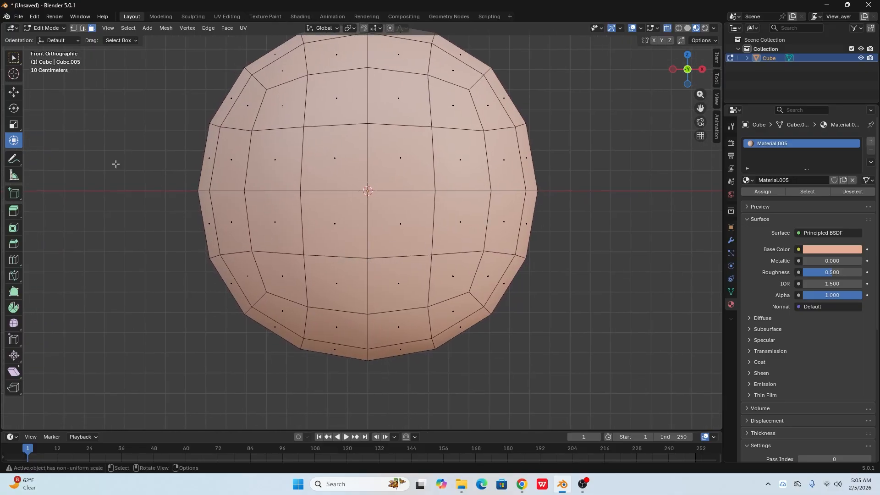
left_click(83, 28)
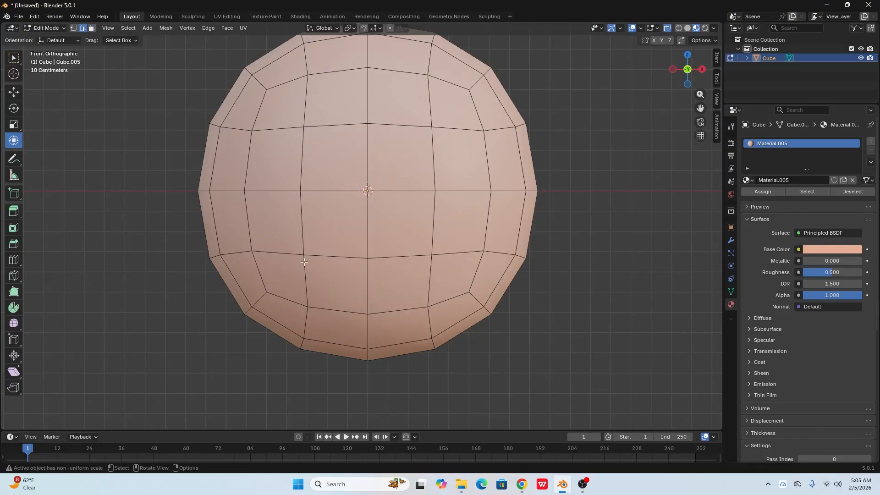
left_click(344, 258)
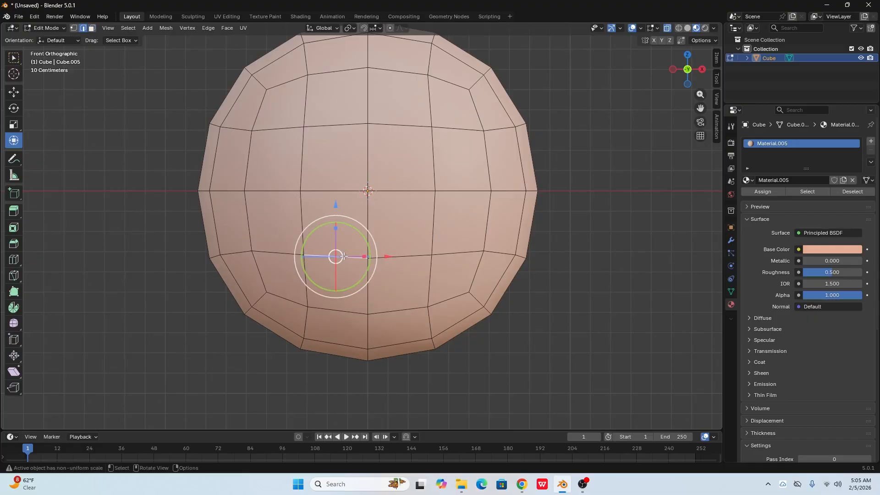
left_click(409, 256, "shift")
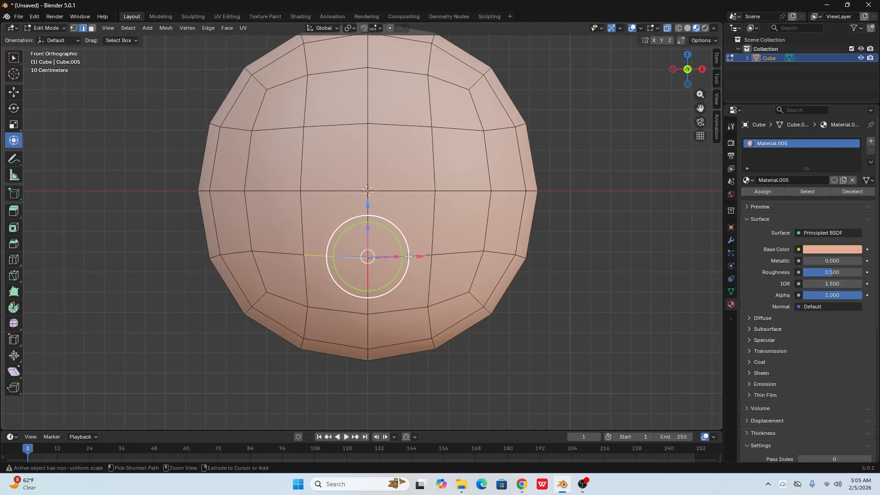
key("ctrl+b")
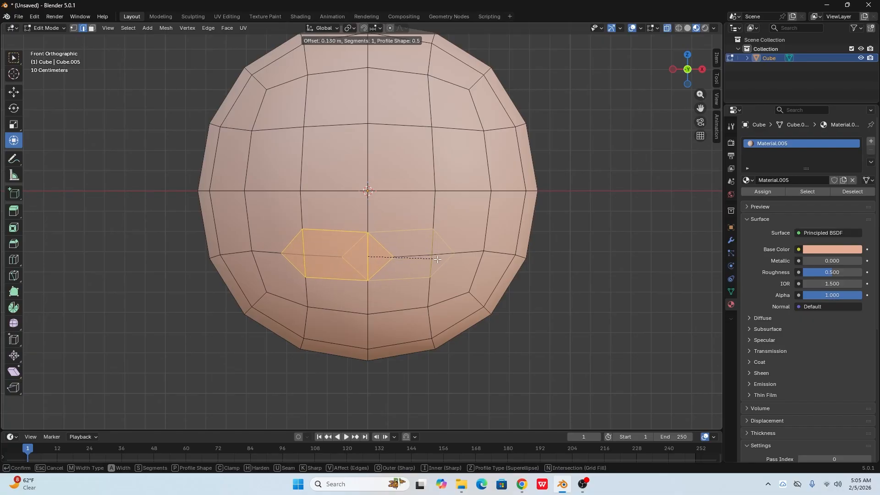
key("Escape")
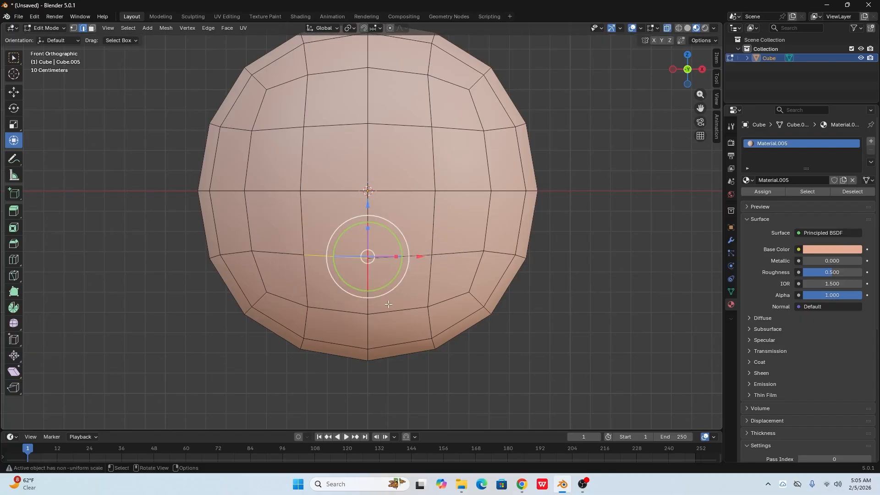
key("alt+a")
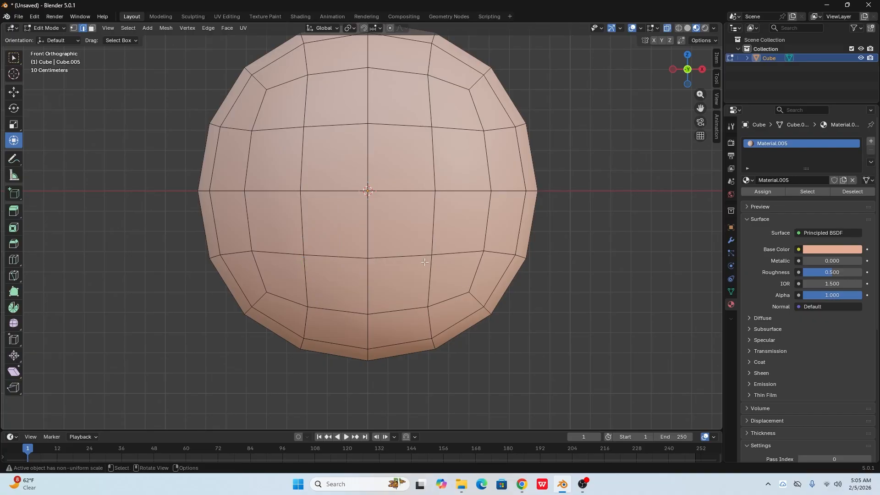
left_click(13, 94)
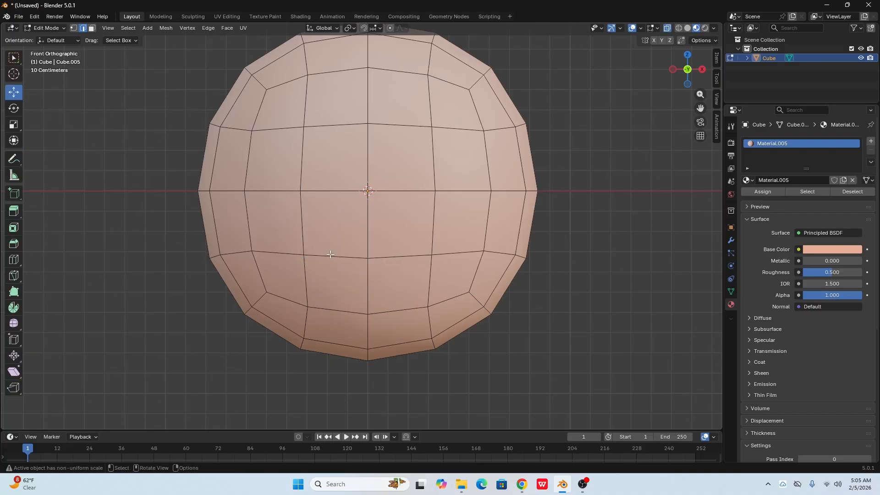
left_click(398, 257, "shift")
left_click(324, 257)
left_click(397, 257, "shift")
middle_click_drag(437, 274, 449, 278)
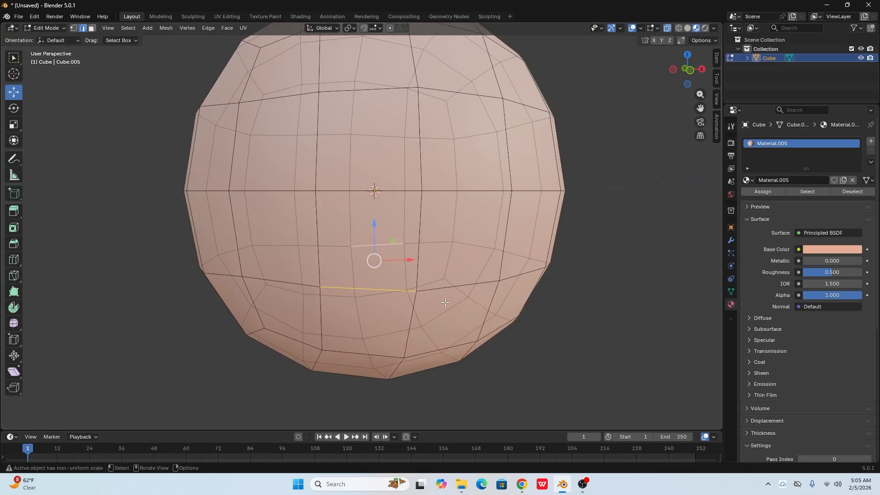
key("KP_1")
left_click(587, 301)
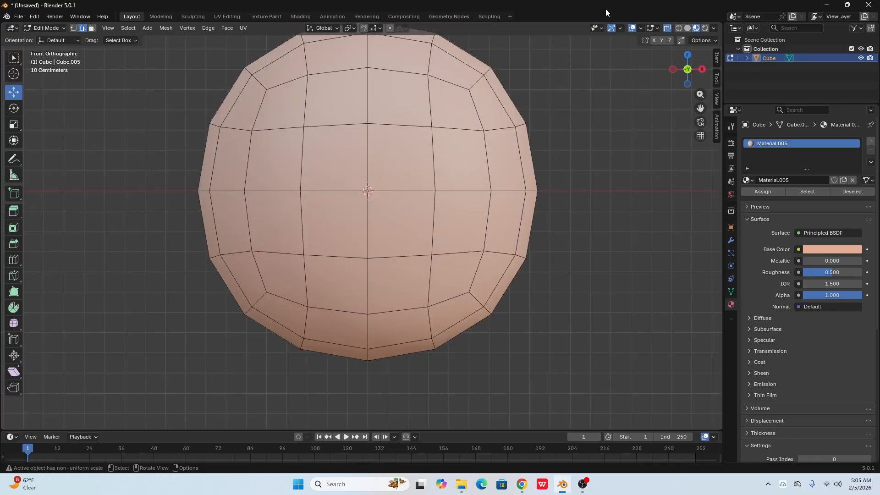
- Turn off X-ray and bevel the two adjacent front edges below the sphere's centre by about 0.054 m with one segment
left_click(667, 31)
left_click(399, 257, "ctrl")
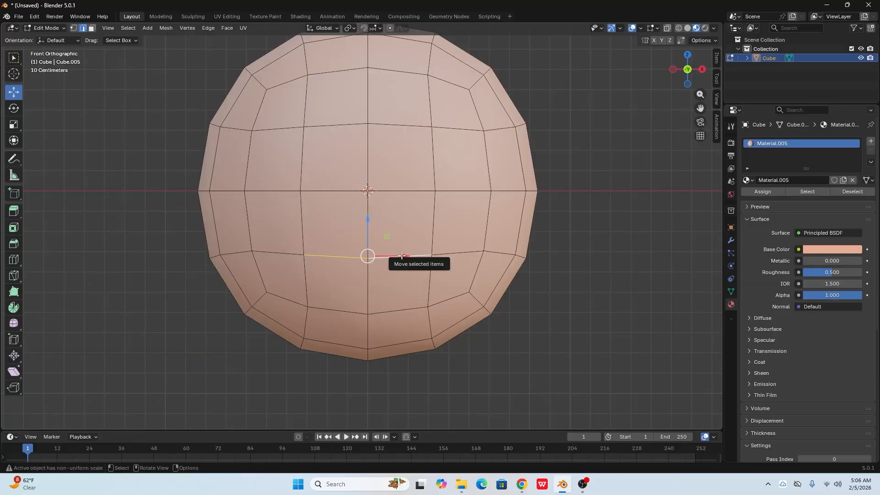
key("ctrl+b")
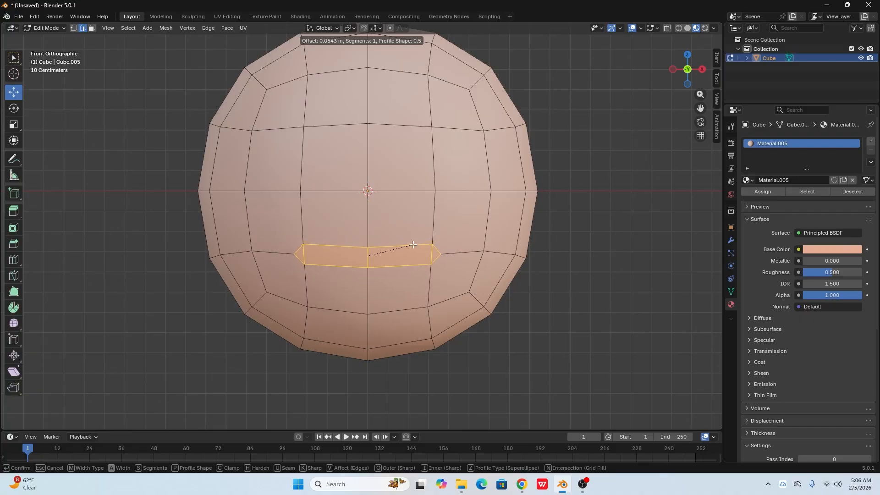
left_click(413, 245)
- Extrude the beveled faces and move them inward along the Y axis to form a mouth recess
middle_click_drag(388, 310, 485, 279)
key("e")
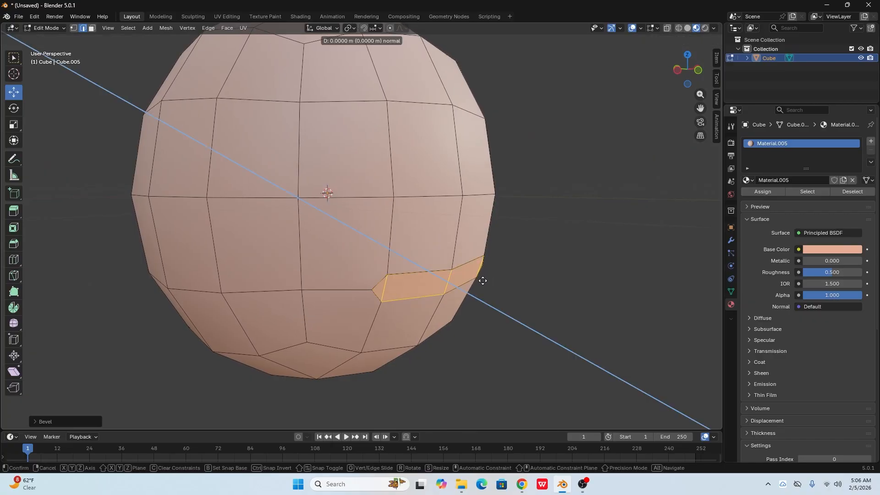
left_click(483, 280)
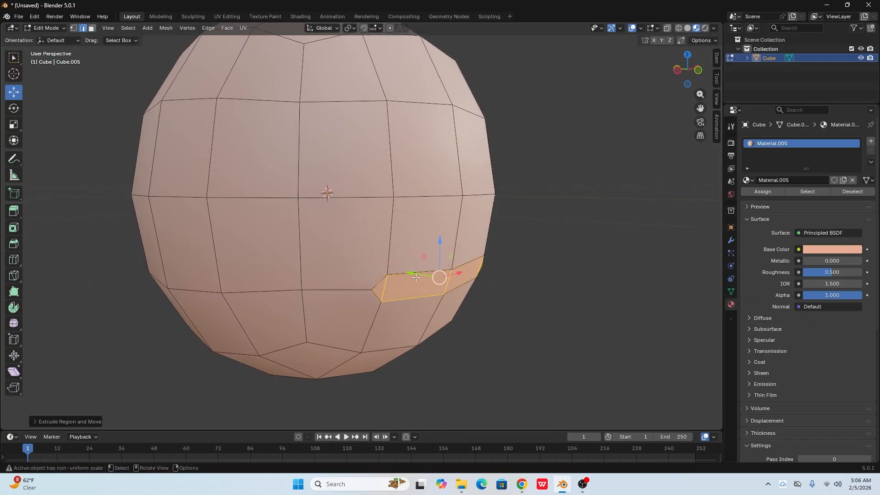
key("g")
key("y")
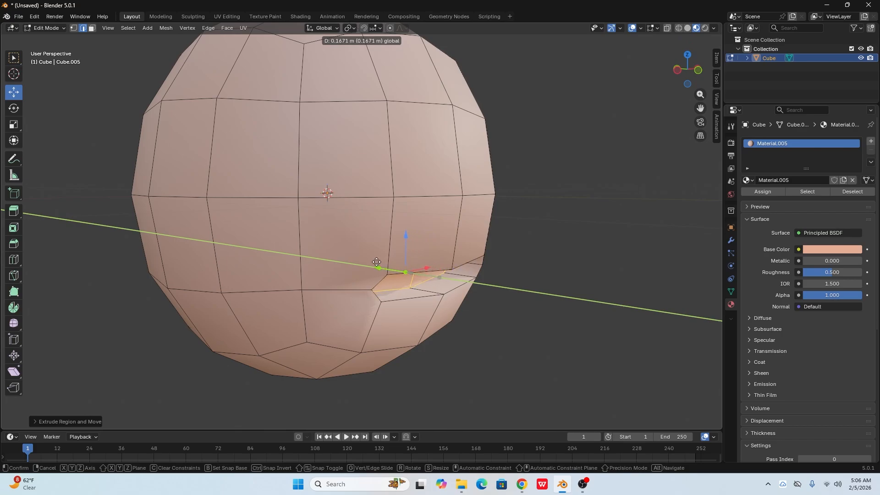
left_click(337, 255)
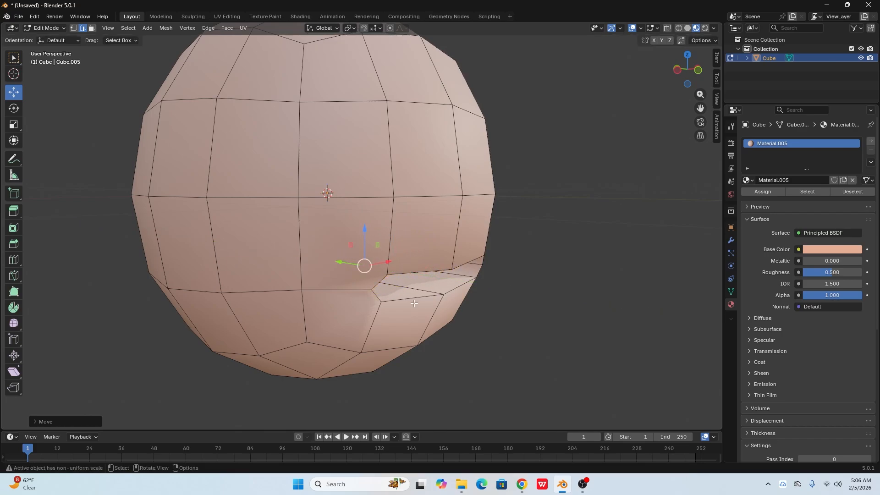
- Scale the mouth recess's inner faces up along the Z axis
middle_click_drag(338, 255, 249, 251)
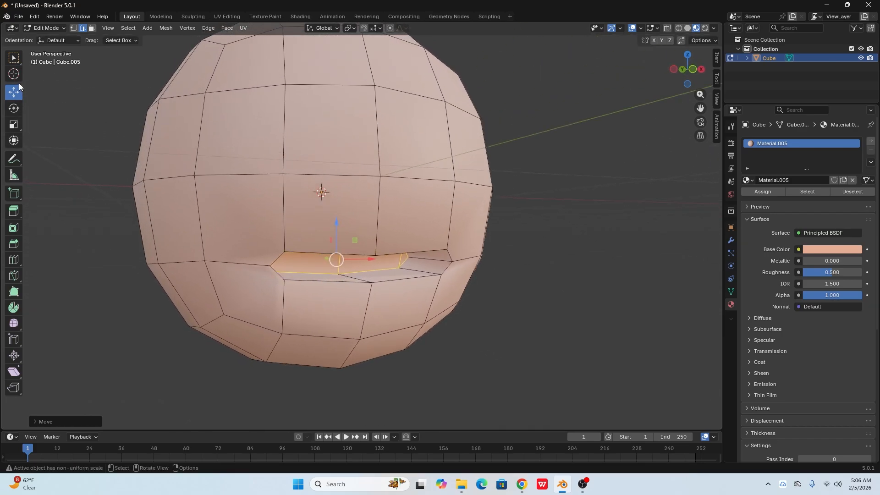
left_click(17, 128)
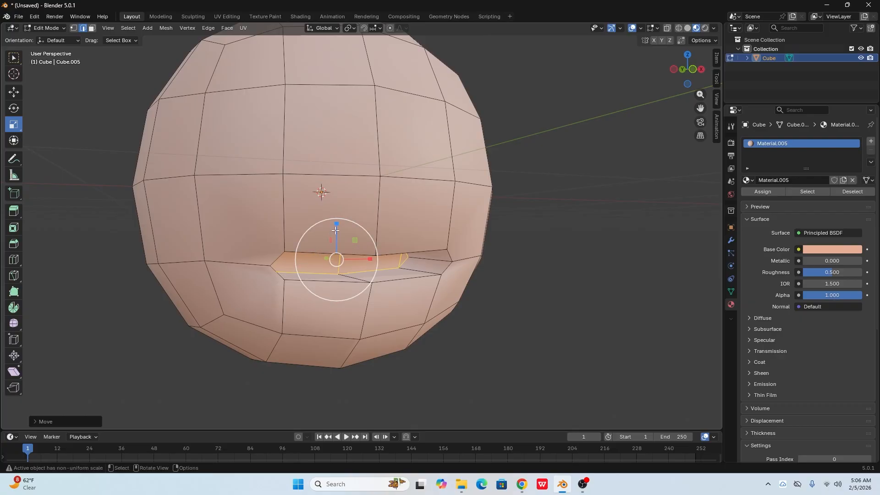
left_click_drag(337, 224, 332, 180)
mouse_move(361, 272)
middle_mouse_down()
mouse_move(404, 270)
mouse_move(373, 280)
mouse_move(342, 274)
mouse_move(361, 287)
middle_mouse_up()
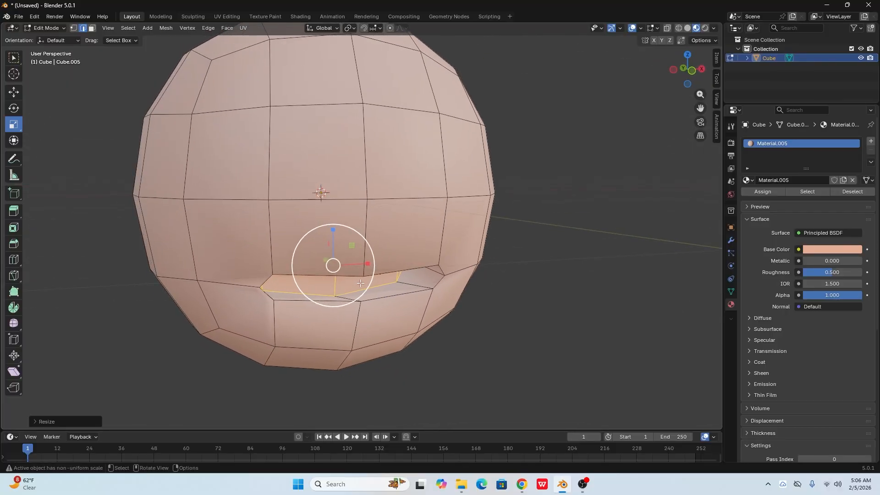
- Return to Object Mode and add a Subdivision Surface modifier to the head with a viewport level of 2
key("Tab")
left_click(520, 399)
left_click(434, 218)
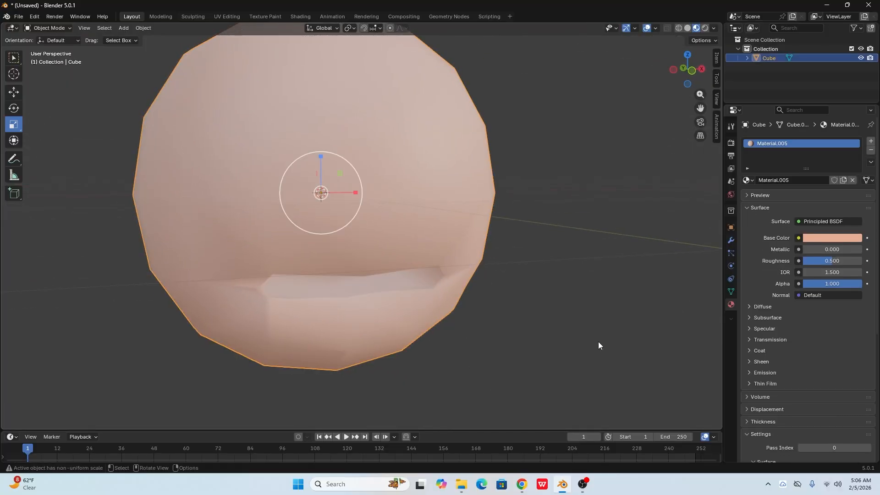
left_click(732, 240)
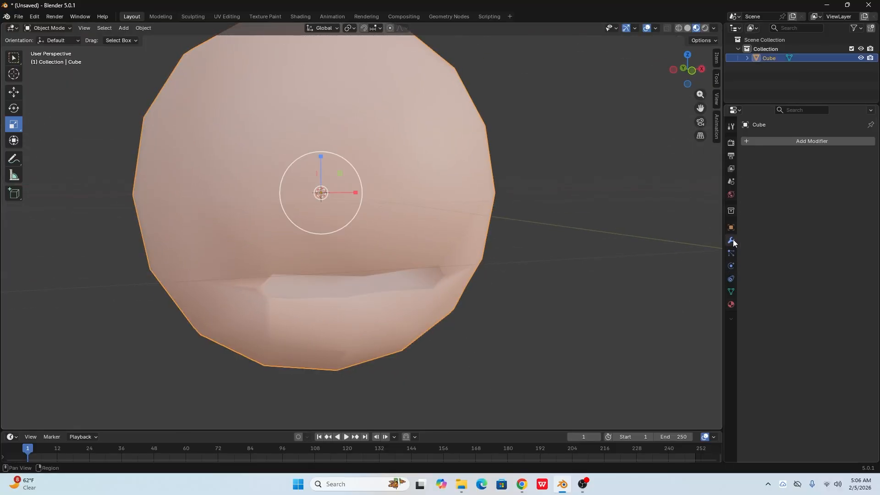
left_click(797, 142)
mouse_move(758, 137)
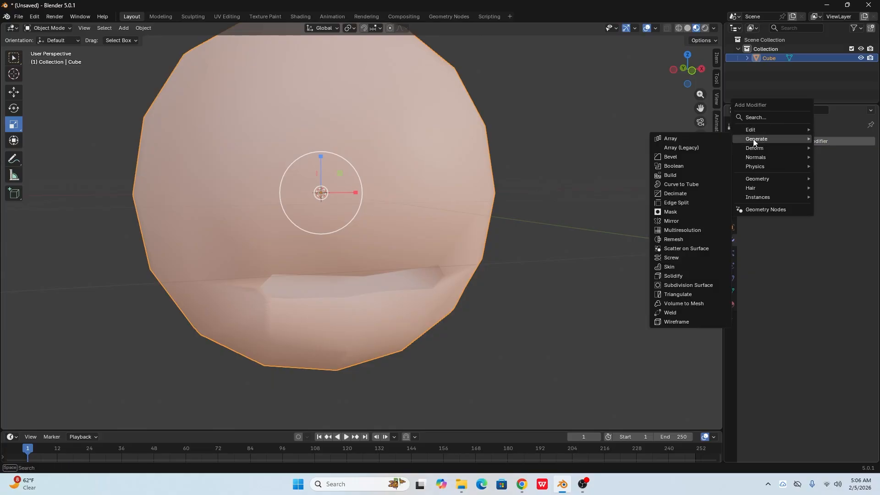
left_click(684, 292)
middle_click_drag(558, 342, 480, 262)
left_click(857, 182)
- Add one loop cut inside the mouth recess, slid about 0.78 toward its outer rim, and leave Edit Mode
key("Tab")
scroll(455, 252, "up", 2)
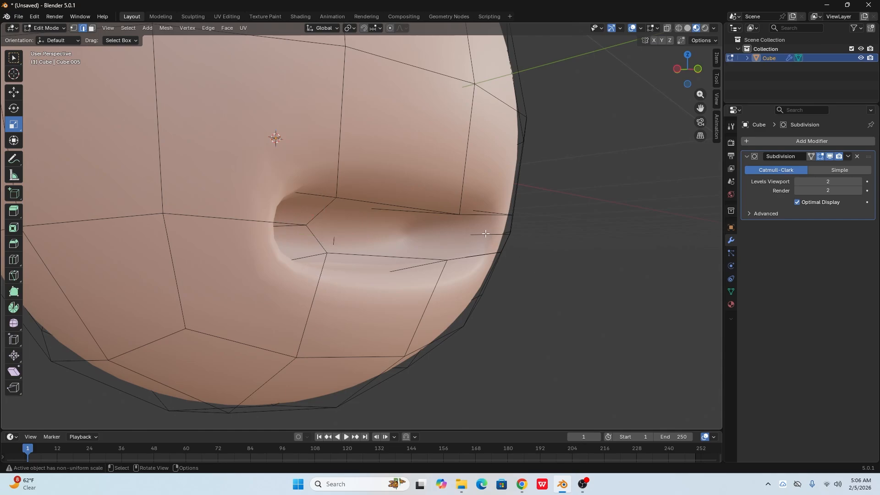
key("ctrl+r")
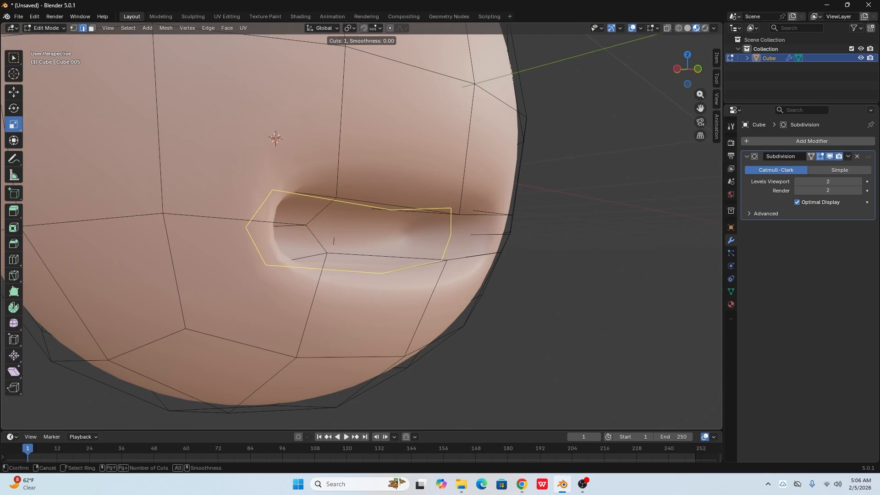
left_click(482, 235)
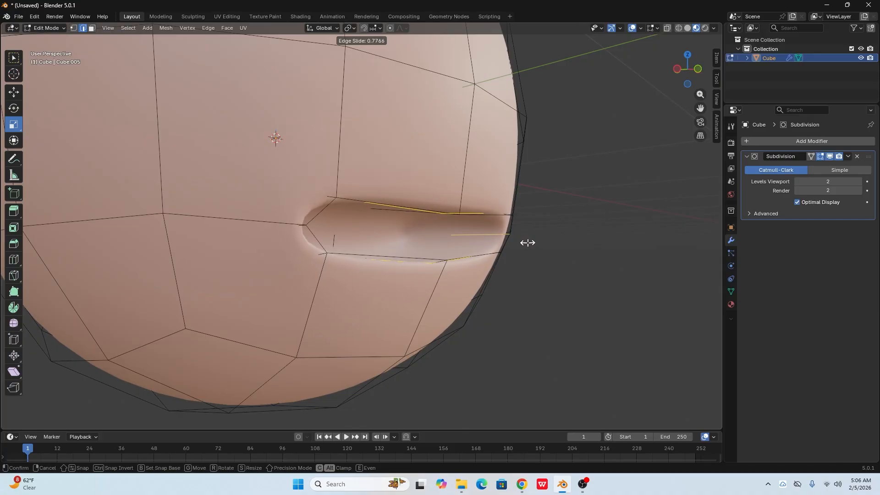
left_click(528, 242)
middle_click_drag(480, 299, 477, 317)
key("Tab")
- Examine the smoothed head and mouth opening from several angles in both Object and Edit Mode
left_click(551, 280)
scroll(401, 307, "down", 4)
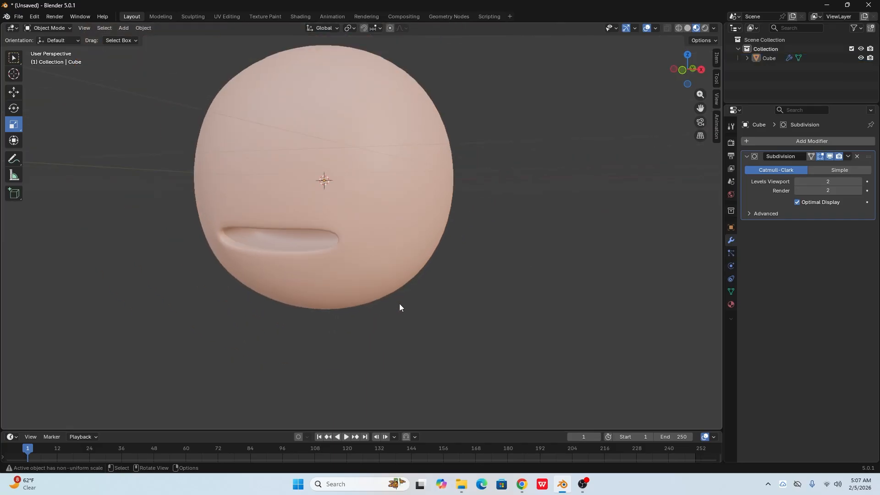
middle_click_drag(400, 307, 370, 271)
left_click(373, 183)
key("Tab")
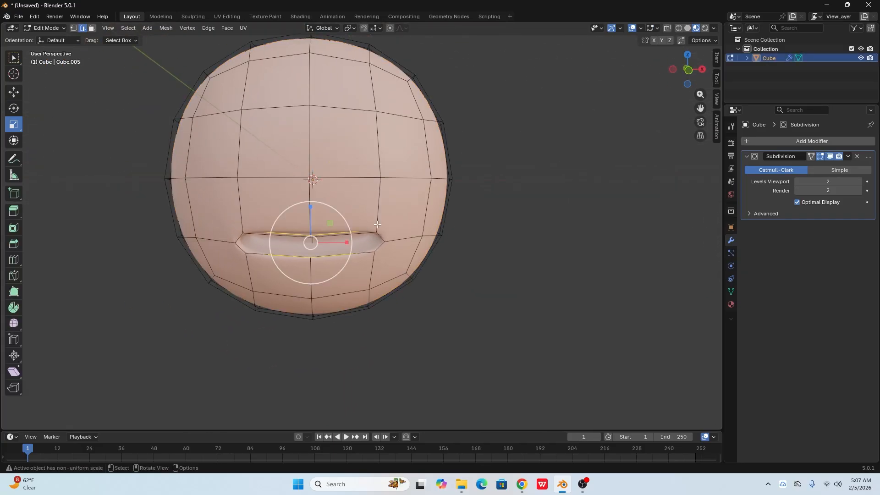
scroll(371, 128, "down", 2)
middle_click_drag(371, 128, 521, 226)
left_click(521, 226)
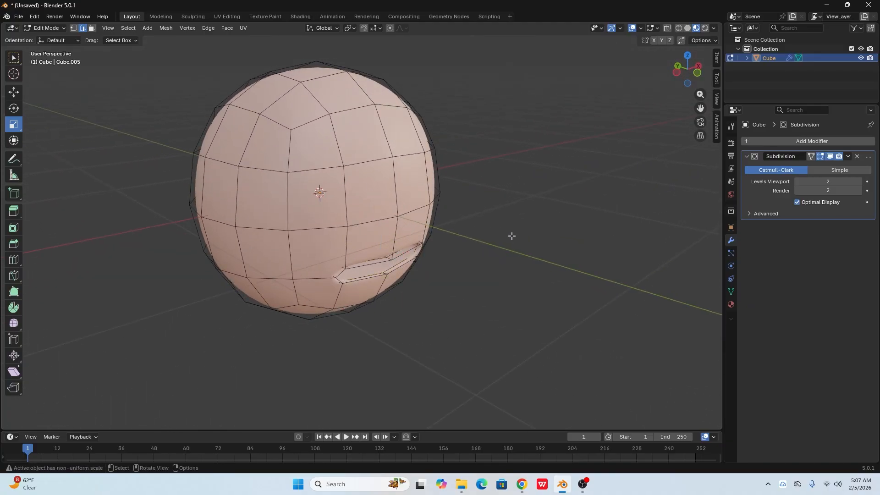
key("Tab")
middle_click_drag(372, 200, 414, 273)
left_click(414, 273)
middle_click_drag(383, 175, 503, 299)
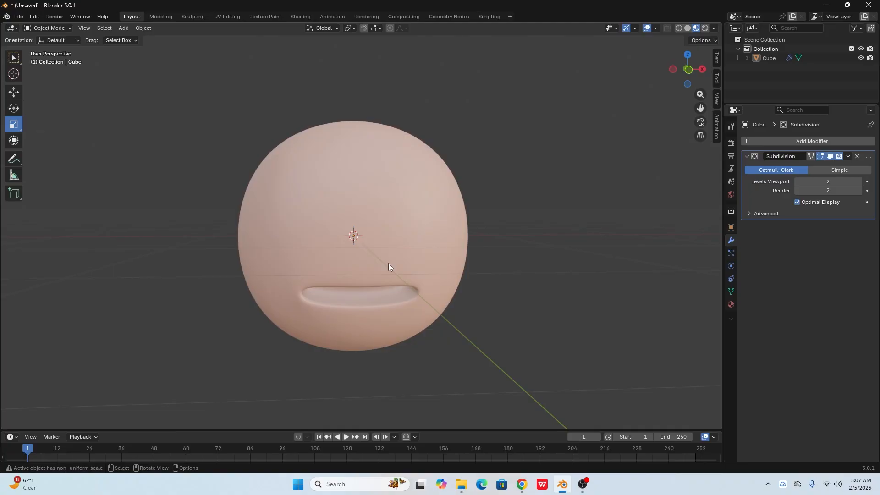
- Add a UV sphere and scale it down uniformly to eyeball size for the head
left_click(123, 28)
mouse_move(173, 40)
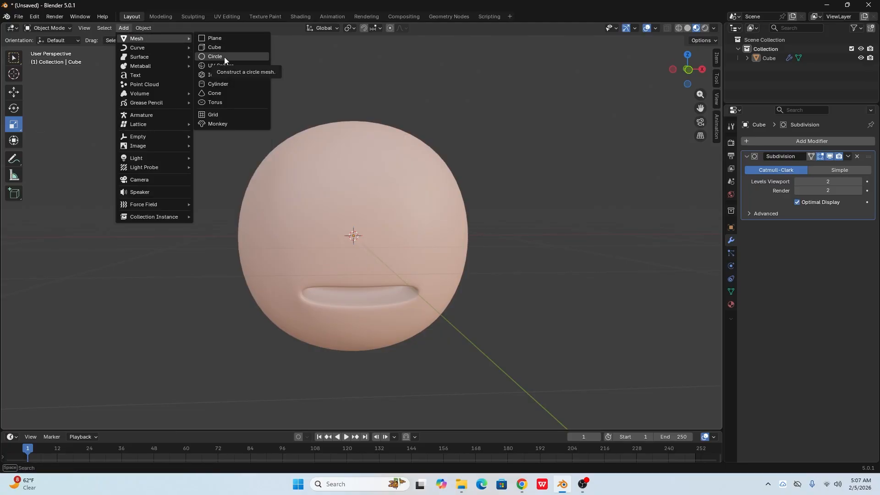
left_click(222, 65)
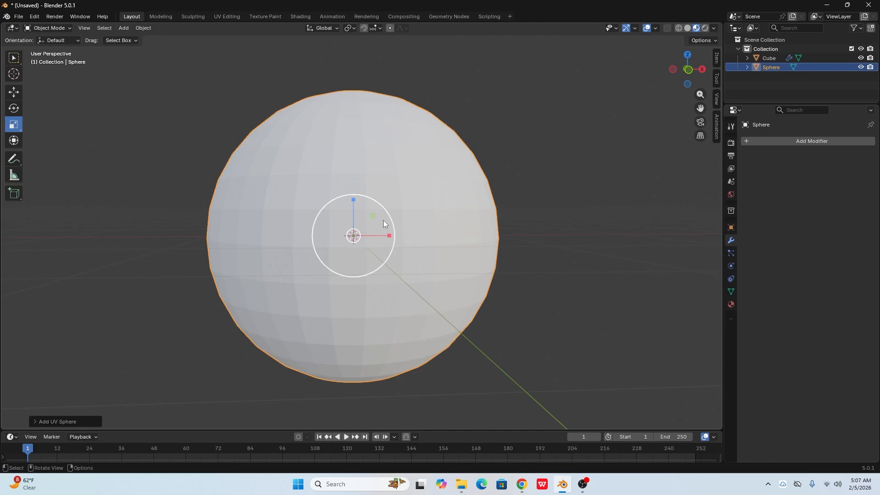
key("s")
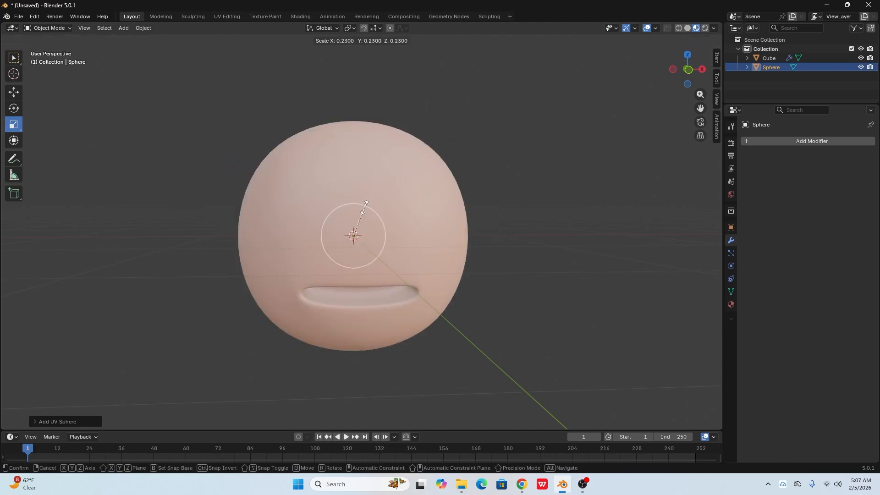
left_click(359, 217)
- Move the eye sphere forward along Y to the face surface and place it off-centre above the mouth in front view
middle_click_drag(358, 216, 409, 256)
left_click(13, 91)
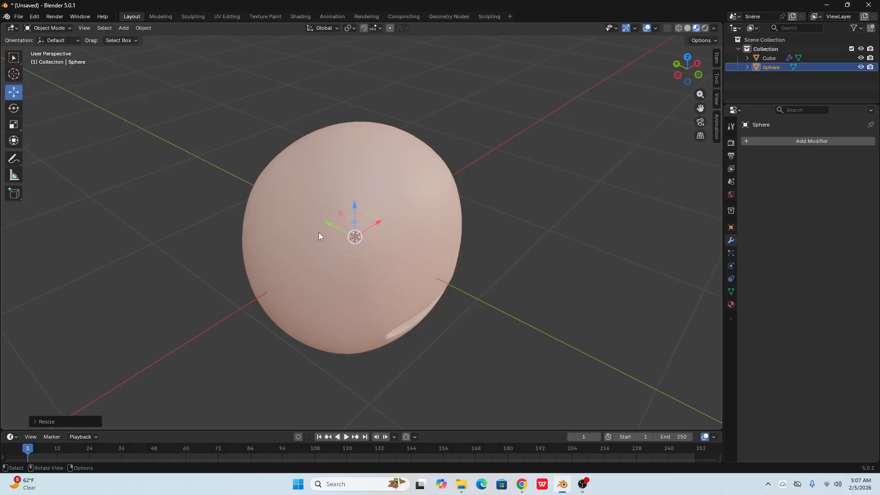
left_click_drag(327, 225, 406, 251)
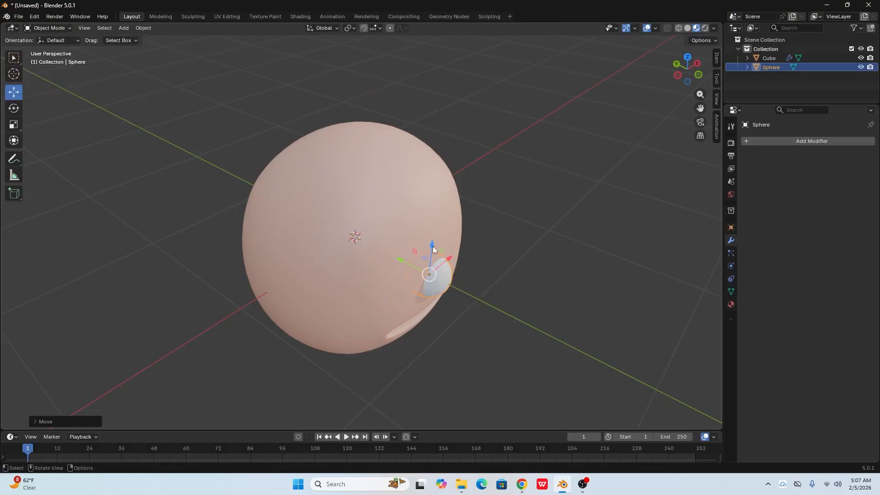
key("KP_1")
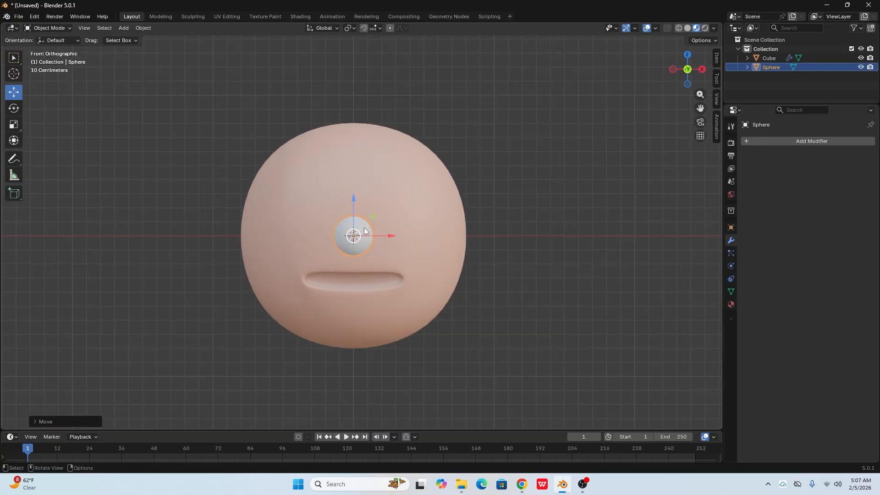
left_click_drag(373, 218, 417, 191)
middle_click_drag(416, 191, 409, 291)
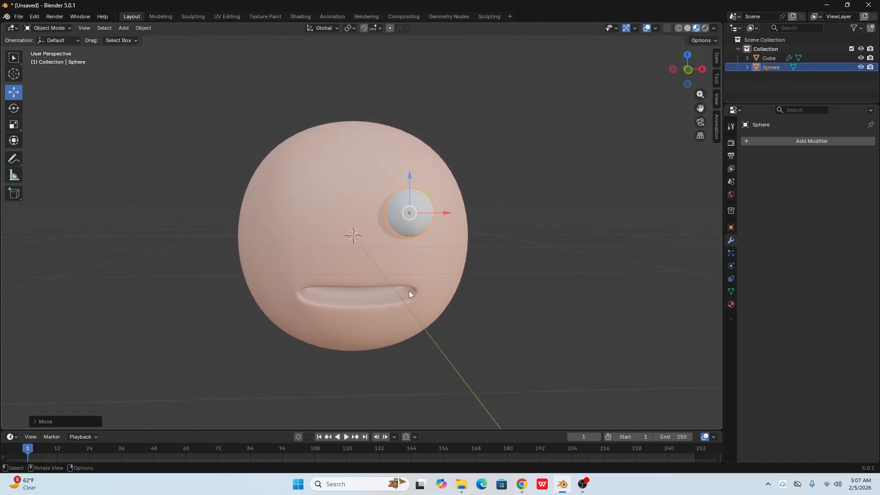
key("KP_1")
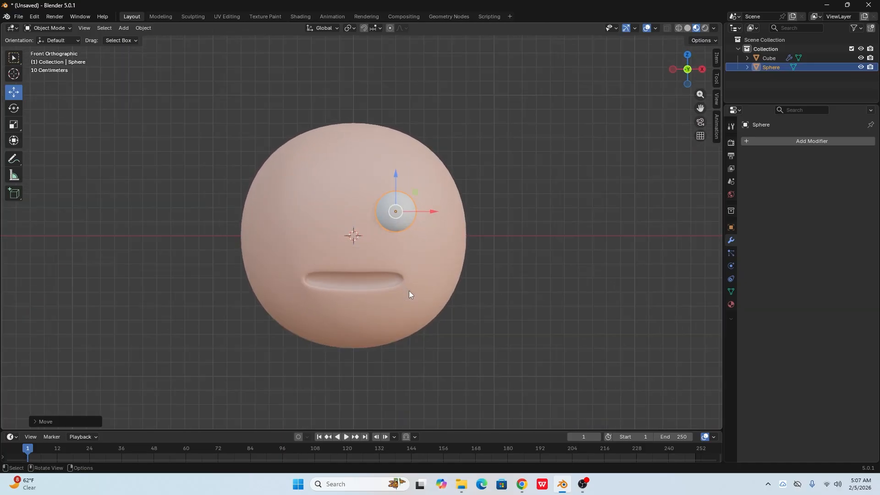
- Duplicate the eye sphere and move the copy along X to the opposite side of the face
key("shift+d")
right_click(430, 215)
left_click_drag(434, 212, 341, 212)
- Select both eye spheres and push them slightly back along Y into the head
left_click(489, 234)
middle_click_drag(488, 235, 407, 295)
left_click(372, 334)
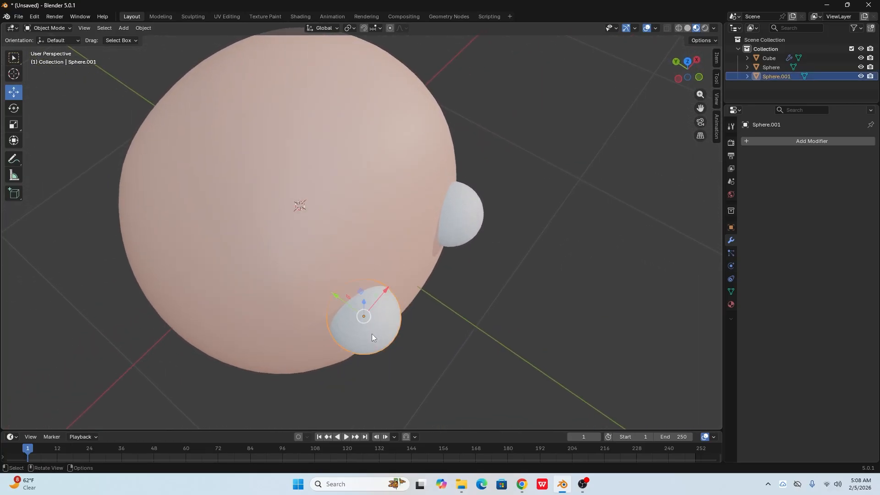
left_click(462, 218, "shift")
left_click_drag(383, 242, 362, 234)
middle_click_drag(362, 234, 531, 279)
left_click(530, 278)
- Edit the head in vertex mode and move the centre vertex between the eyes and mouth along the Y axis
left_click(358, 217)
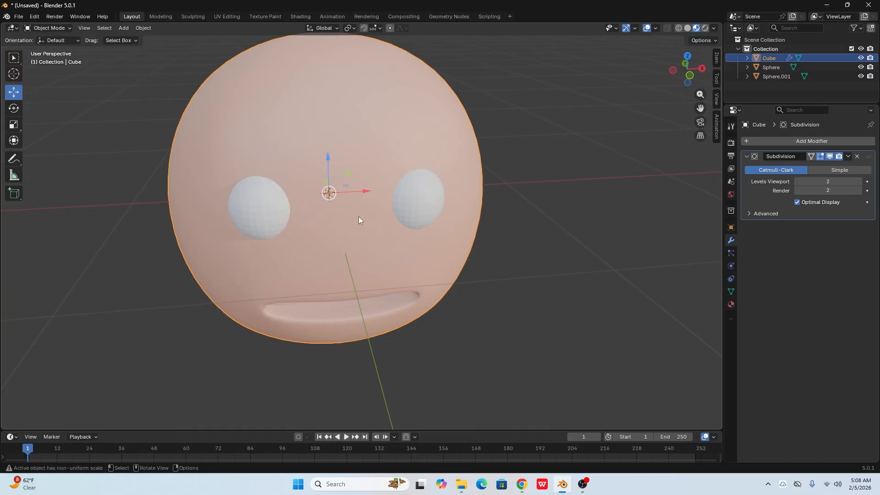
key("Tab")
left_click_drag(358, 216, 384, 227)
middle_click_drag(384, 227, 383, 219)
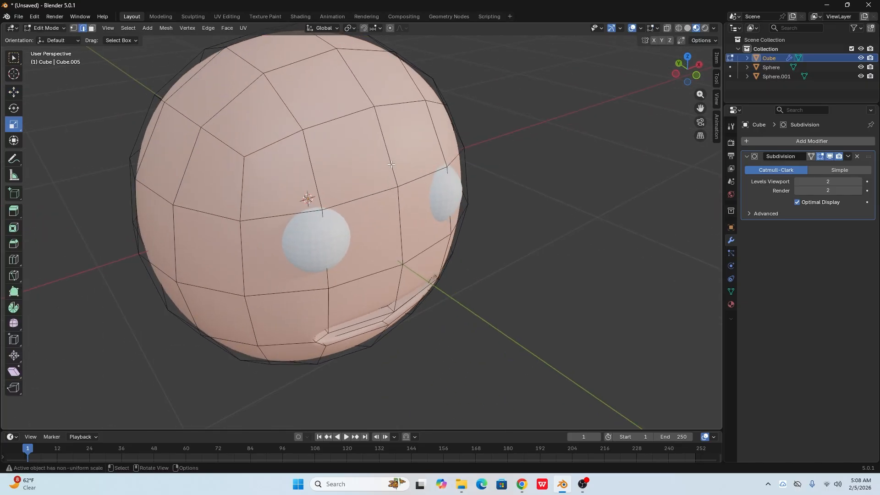
left_click(73, 28)
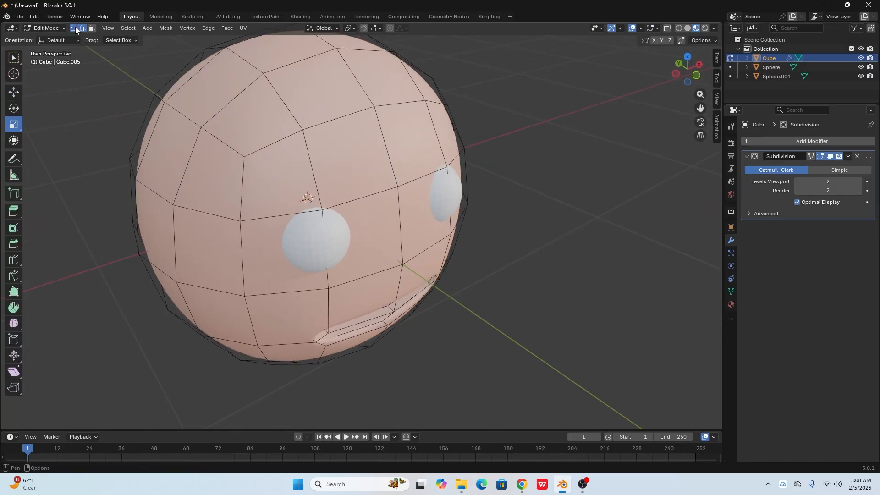
left_click(397, 261)
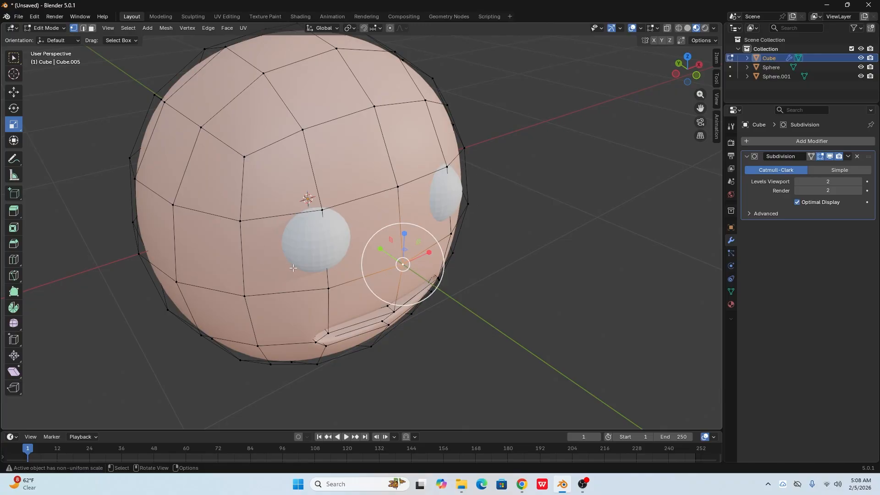
middle_click_drag(293, 252, 347, 278)
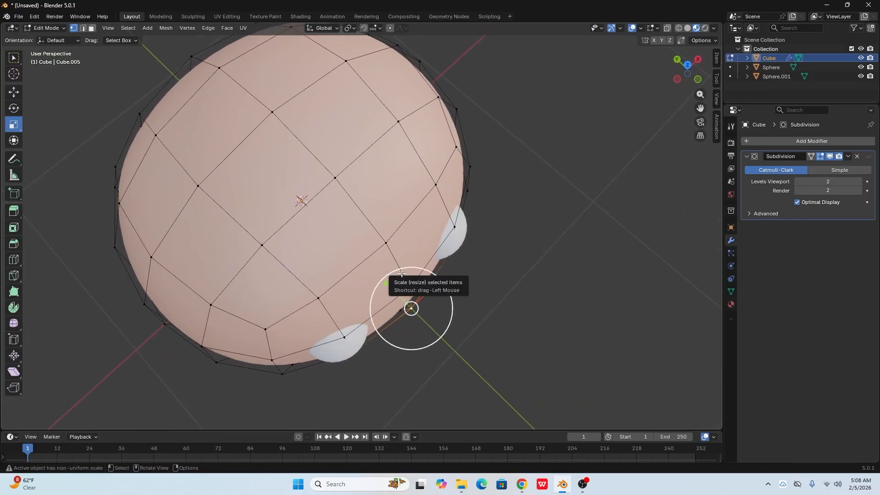
middle_click_drag(462, 246, 458, 292)
left_click(15, 92)
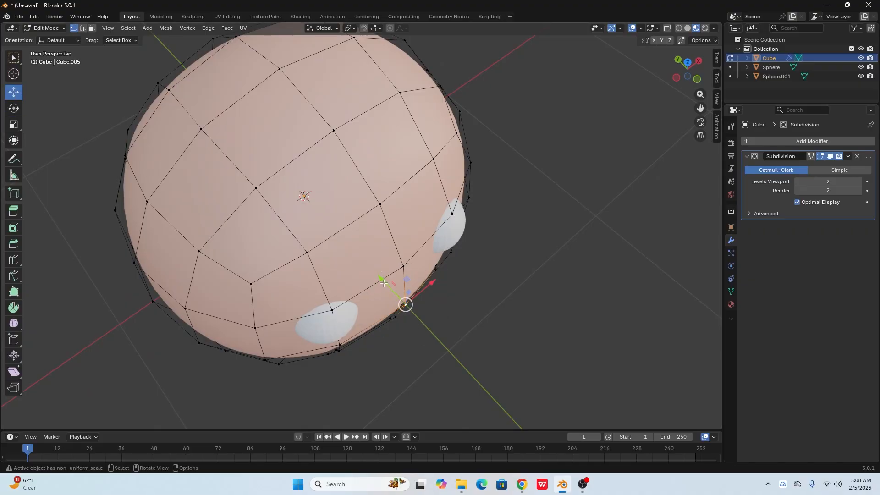
left_click_drag(384, 283, 367, 235)
- Adjust the centre vertex between the eyes and the one below it along Y, leave Edit Mode and deselect the head
left_click(404, 266)
middle_click_drag(418, 322, 420, 288)
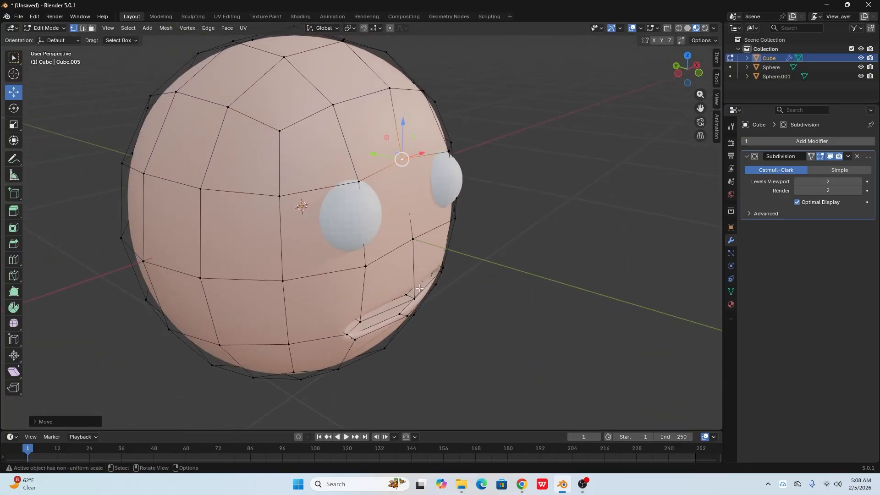
left_click(414, 239)
left_click_drag(385, 235, 388, 232)
middle_click_drag(464, 295, 490, 305)
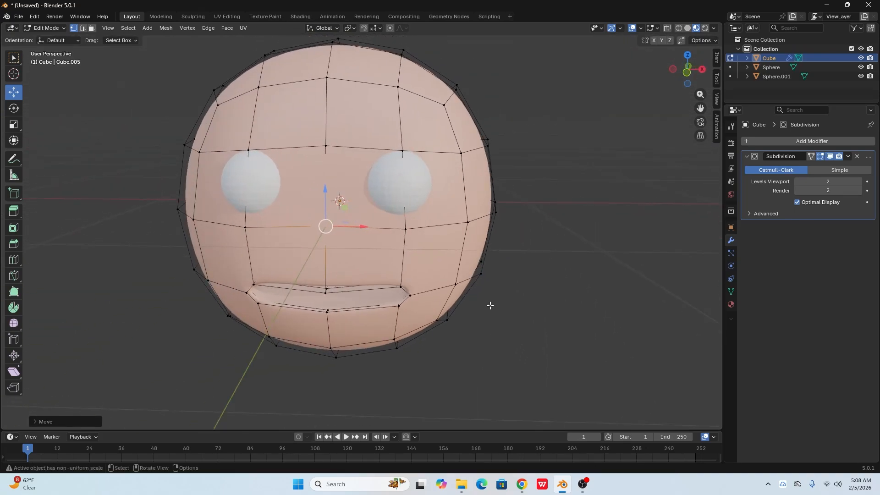
key("Tab")
scroll(442, 261, "down", 2)
middle_click_drag(343, 368, 385, 347)
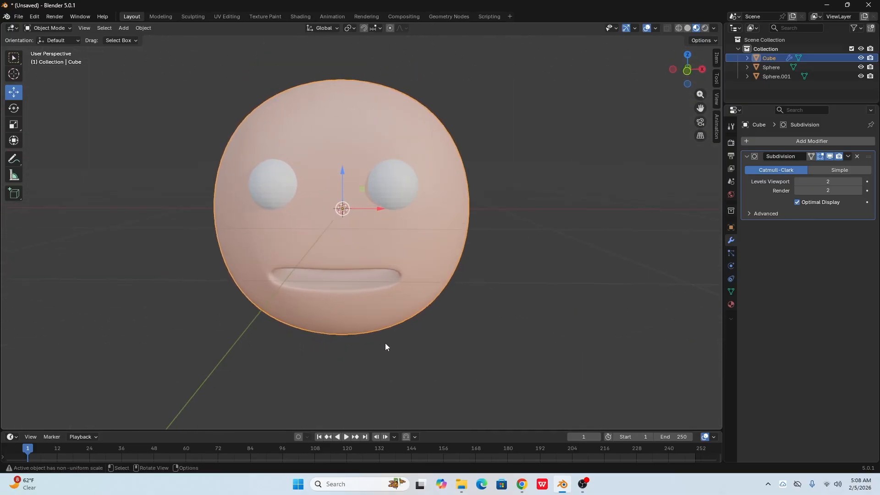
left_click(385, 344)
- Apply Shade Smooth to each of the two eye spheres
scroll(356, 269, "up", 1)
middle_click_drag(393, 250, 389, 271, "shift")
scroll(384, 273, "up", 1)
left_click(455, 212)
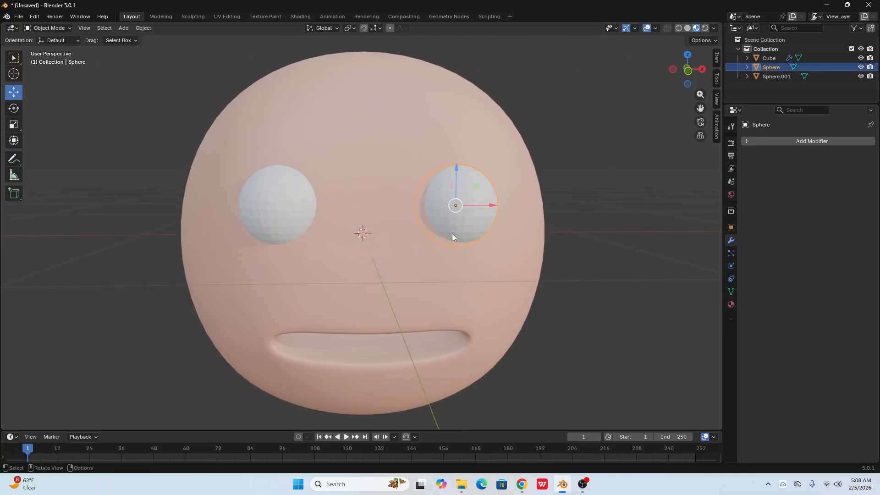
right_click(461, 205)
left_click(460, 202)
left_click(588, 237)
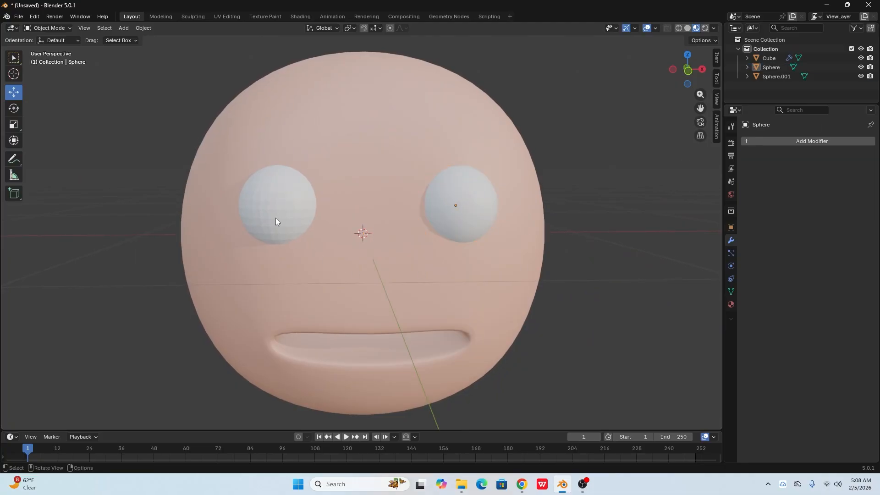
left_click(268, 199)
right_click(265, 194)
left_click(265, 193)
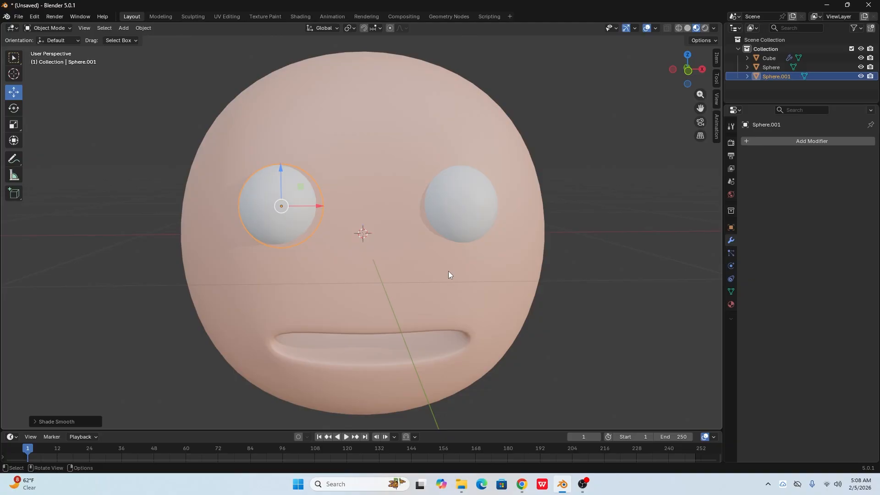
left_click(601, 213)
- Add a cube for the nose, scaled down and moved along Y to the front of the face
scroll(382, 249, "down", 3)
middle_click_drag(382, 249, 509, 283)
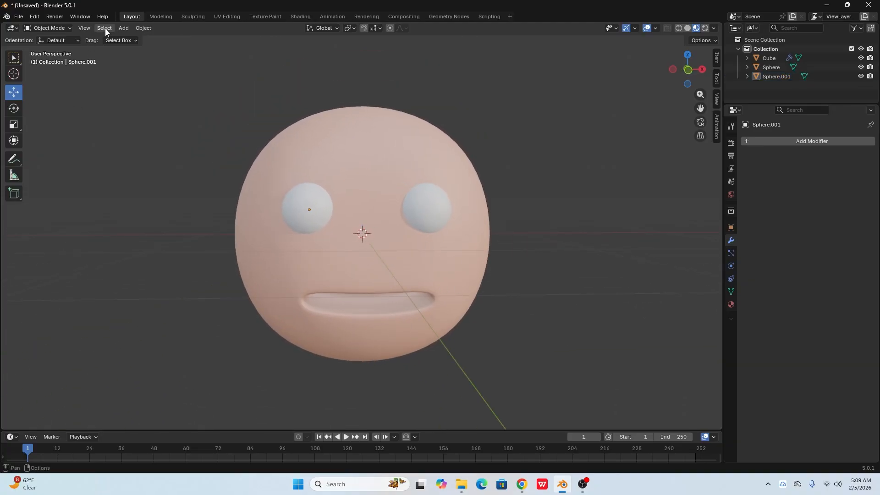
left_click(120, 28)
mouse_move(143, 38)
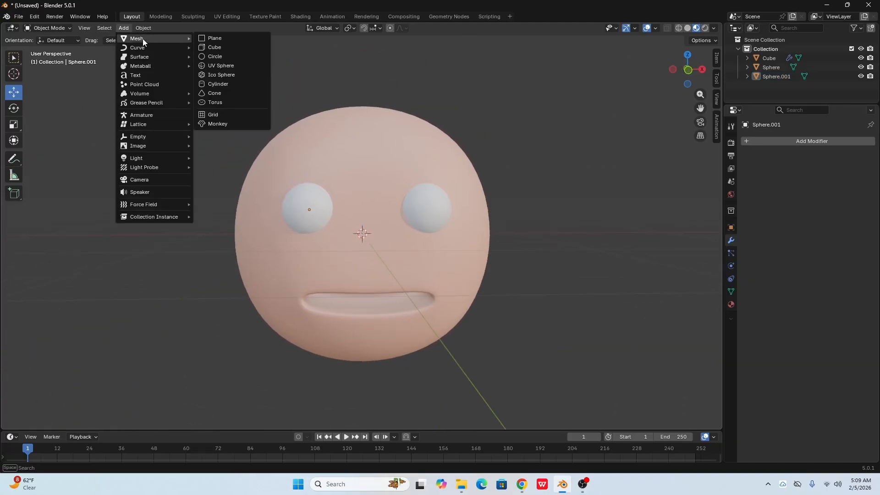
left_click(222, 47)
key("s")
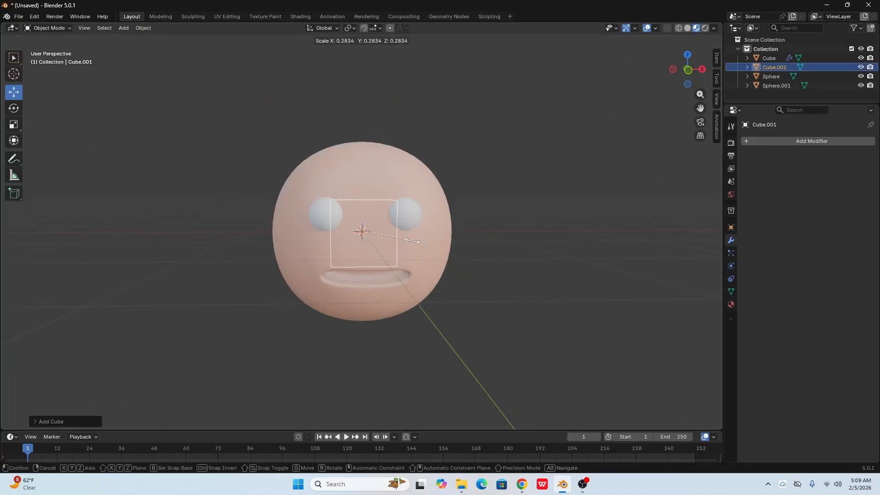
left_click(393, 243)
middle_click_drag(393, 244, 327, 204)
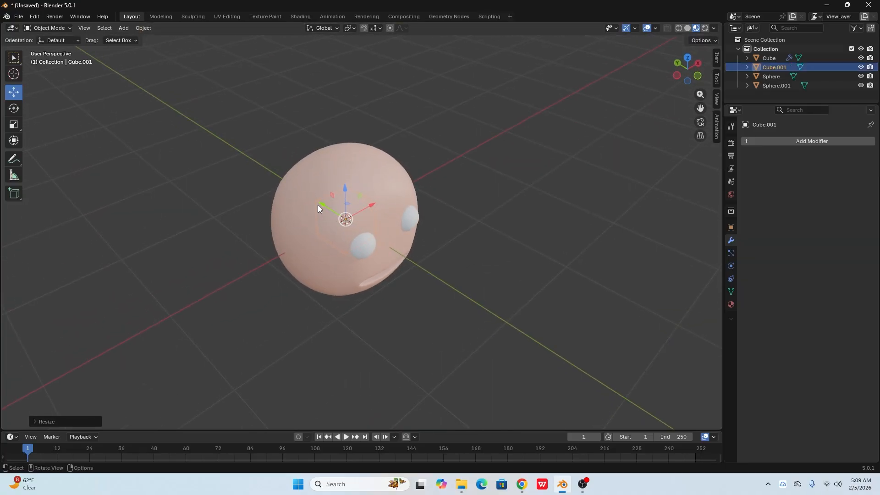
left_click_drag(317, 205, 403, 259)
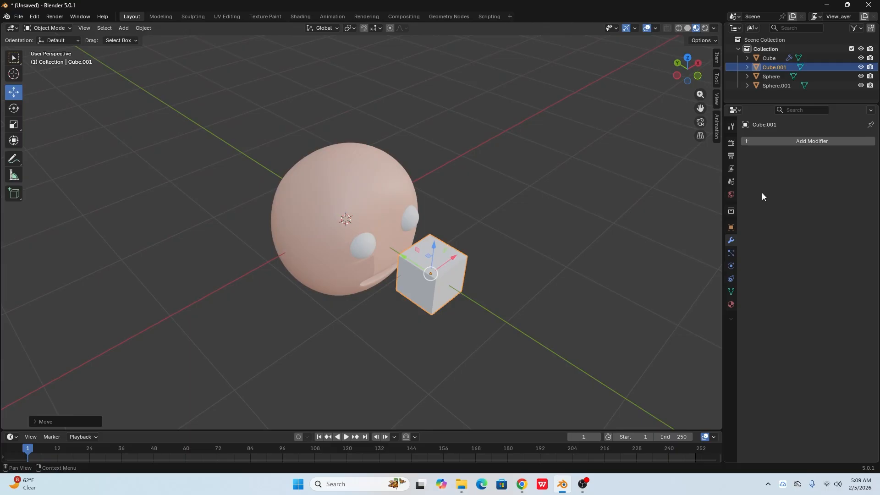
- Add a Subdivision Surface modifier to the nose cube with a viewport level of 2
left_click(774, 140)
mouse_move(733, 143)
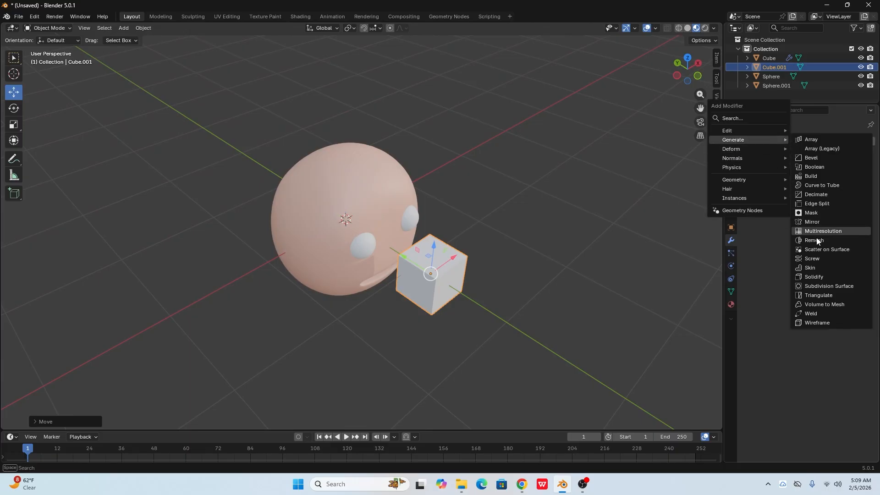
left_click(823, 286)
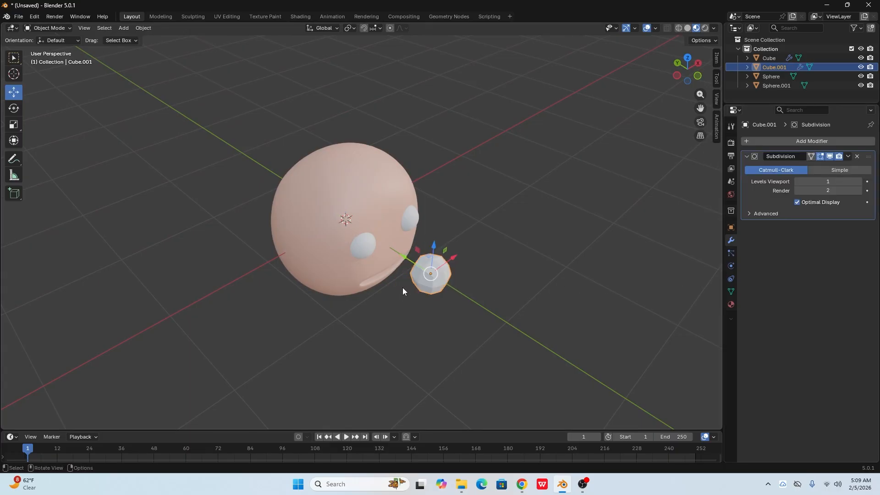
scroll(402, 287, "up", 3)
middle_click_drag(481, 305, 469, 292)
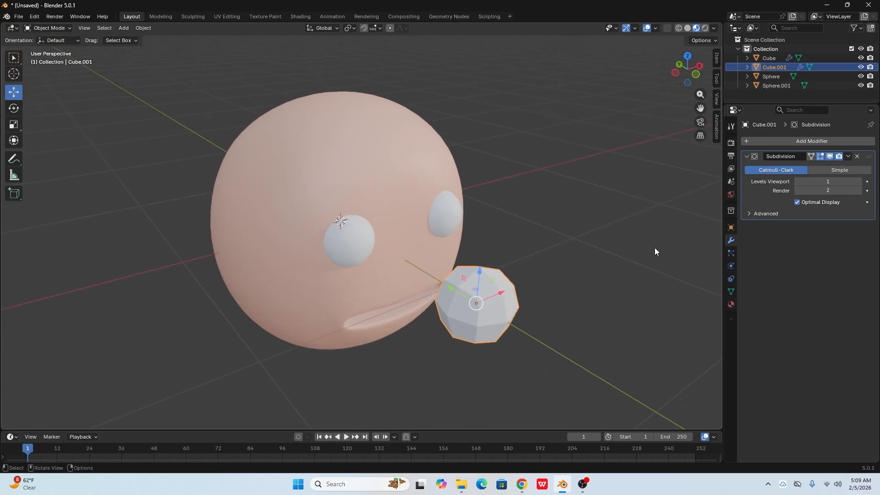
left_click(859, 182)
middle_click_drag(587, 279, 453, 283)
- Enter Edit Mode on the nose cube and move its whole mesh back along Y against the face
key("Tab")
scroll(441, 247, "up", 3)
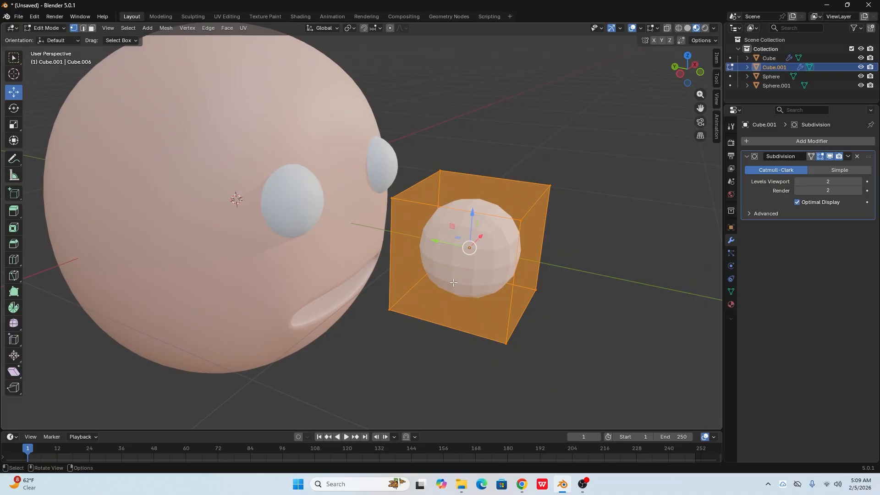
left_click_drag(443, 243, 318, 200)
middle_click_drag(319, 201, 245, 147)
left_click_drag(245, 148, 383, 189)
mouse_move(397, 206)
middle_mouse_down()
mouse_move(373, 195)
mouse_move(385, 207)
middle_mouse_up()
middle_click_drag(448, 139, 489, 183, "shift")
- Enable X-ray, select the nose cube's top vertices and scale them narrow along the X axis
left_click(667, 29)
middle_click_drag(452, 229, 461, 228)
left_click_drag(281, 165, 429, 249)
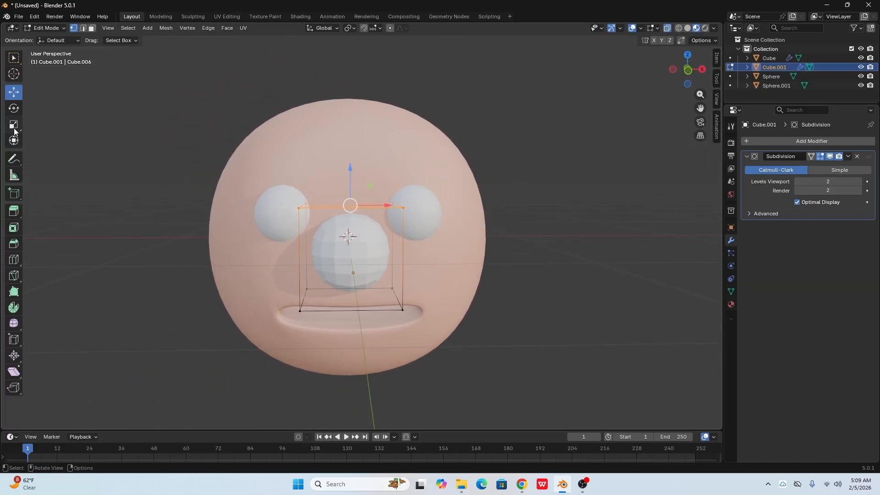
left_click(13, 125)
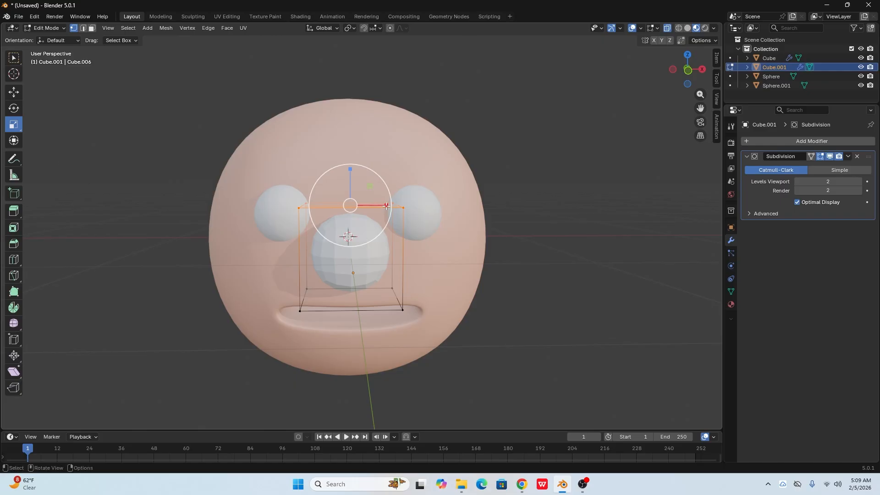
left_click_drag(386, 206, 354, 198)
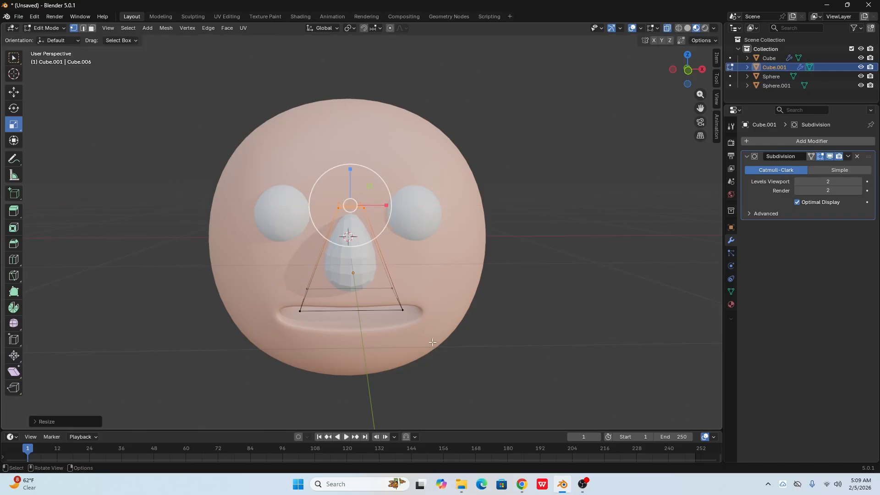
- Select the nose cube's bottom vertices and scale them slightly narrower along the X axis
left_click_drag(433, 343, 260, 259)
mouse_move(385, 298)
left_mouse_down()
mouse_move(392, 298)
mouse_move(380, 296)
left_mouse_up()
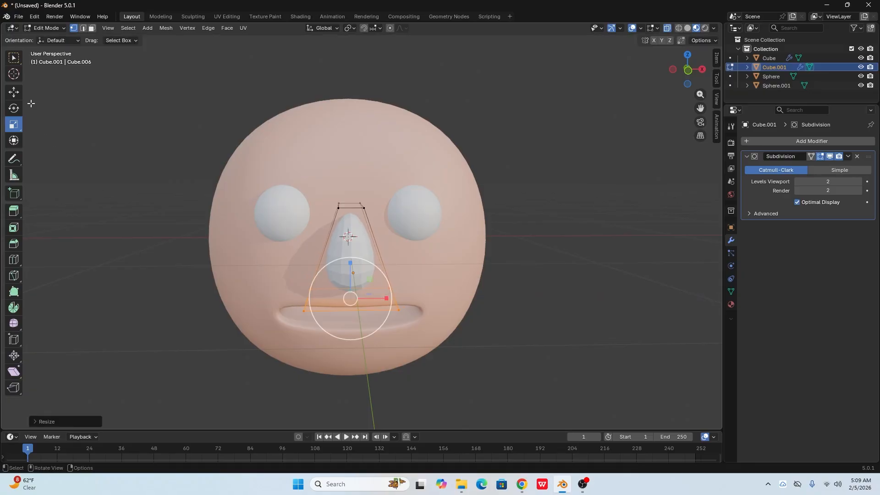
left_click(13, 91)
middle_click_drag(193, 245, 259, 239)
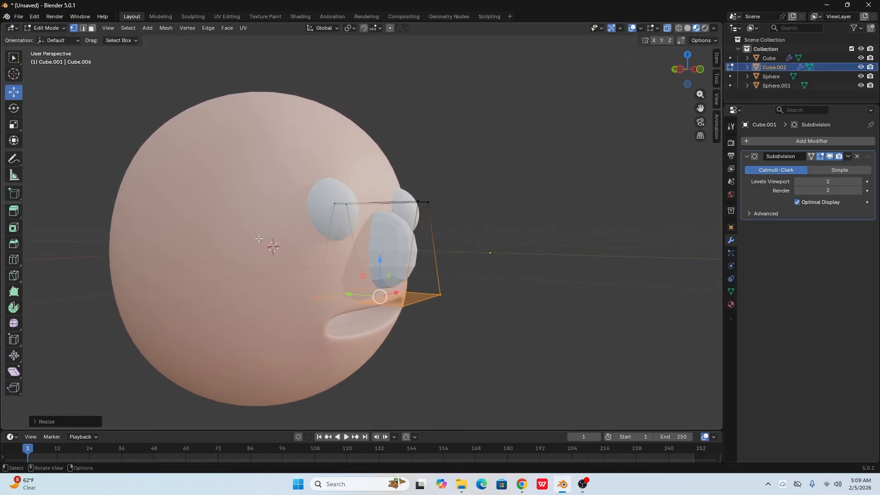
- Return to Object Mode and move the nose back along the Y axis so it sits deeper in the face
key("Tab")
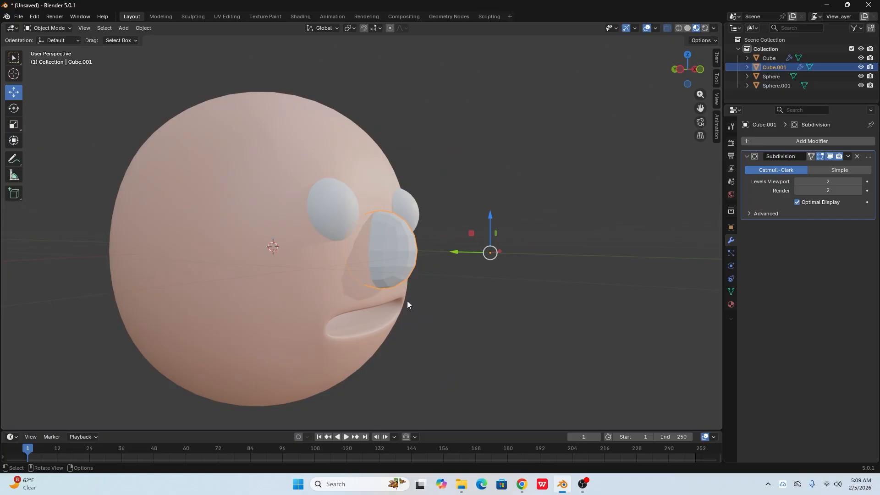
left_click_drag(458, 253, 433, 246)
left_click(462, 321)
middle_click_drag(462, 320, 367, 273)
left_click(361, 239)
left_click_drag(355, 217, 353, 223)
middle_click_drag(354, 224, 421, 270)
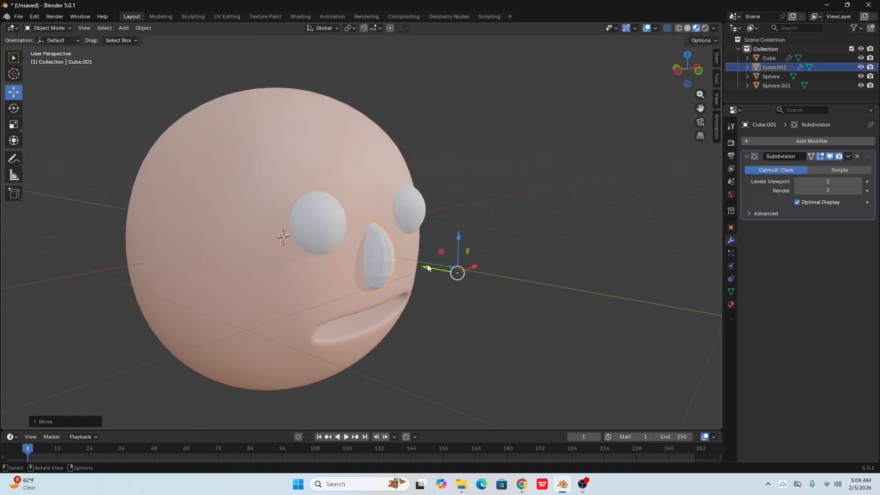
left_click_drag(427, 266, 419, 264)
left_click(506, 320)
- Select the nose and scale it slightly narrower along the X axis in Object Mode
scroll(406, 323, "down", 1)
middle_click_drag(406, 323, 370, 290)
left_click(364, 240)
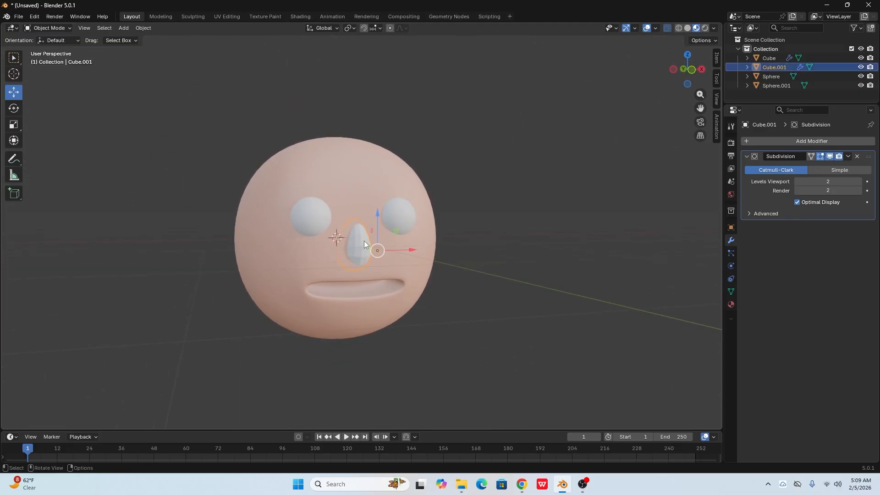
scroll(365, 252, "up", 3)
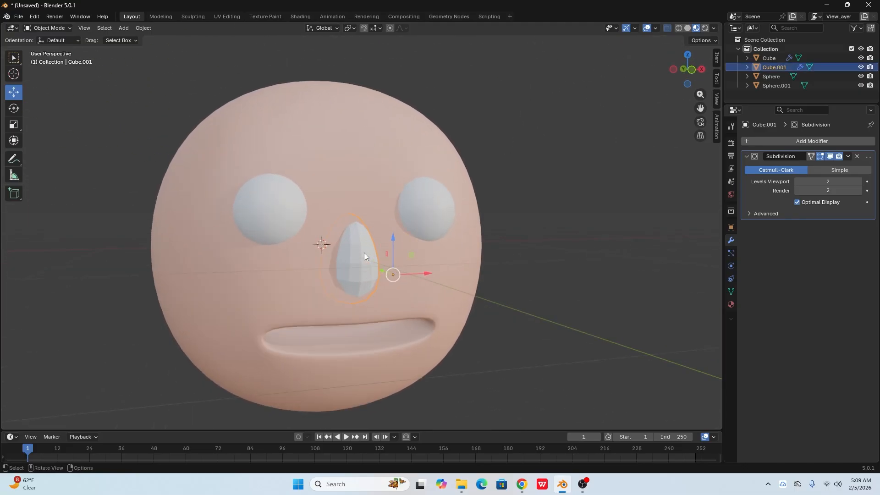
left_click(16, 129)
left_click_drag(428, 272, 420, 271)
key("Tab")
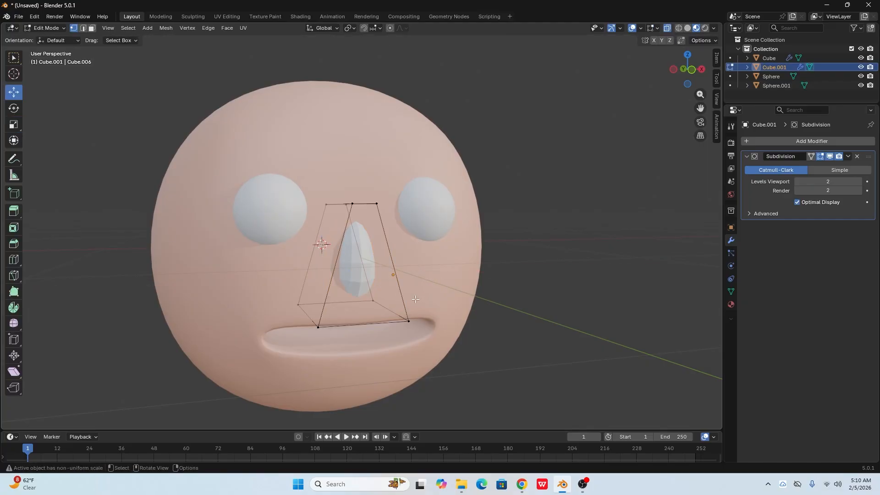
key("Tab")
- Apply Shade Smooth to the nose and deselect it
right_click(357, 259)
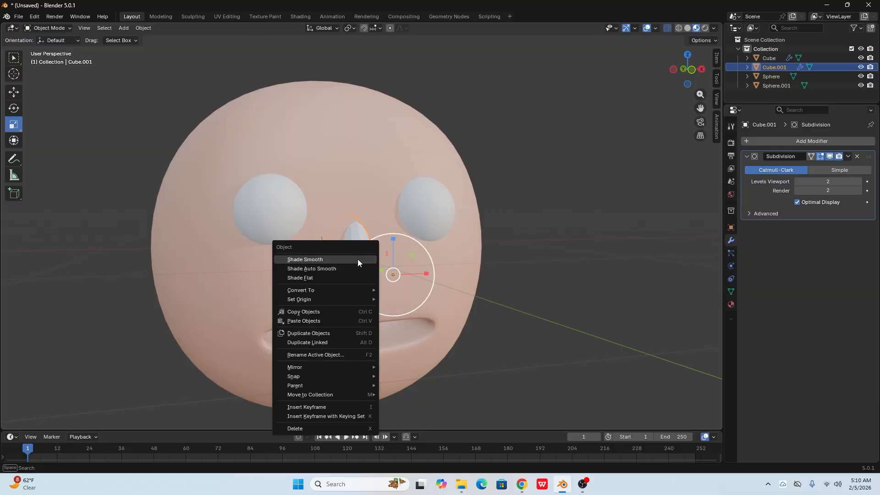
left_click(357, 258)
left_click(500, 270)
scroll(499, 272, "down", 3)
middle_click_drag(422, 332, 404, 348)
- Assign the existing skin material Material.001 to the nose
left_click(354, 255)
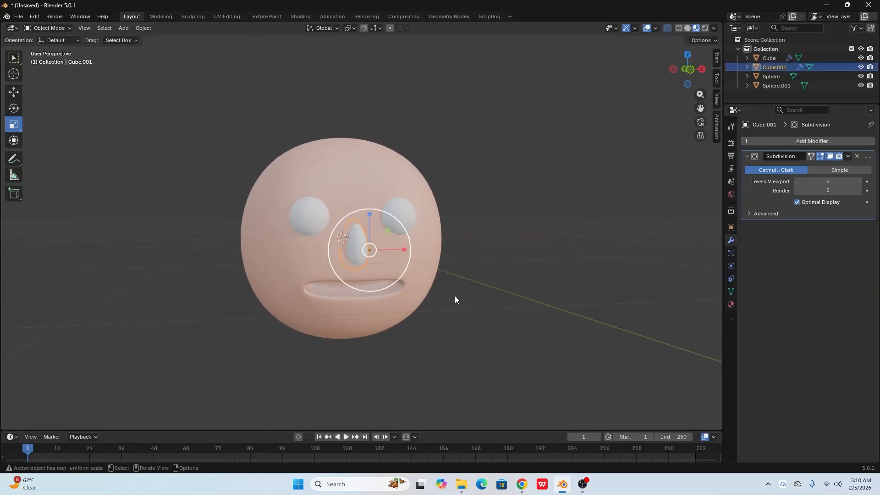
left_click(732, 304)
left_click(748, 180)
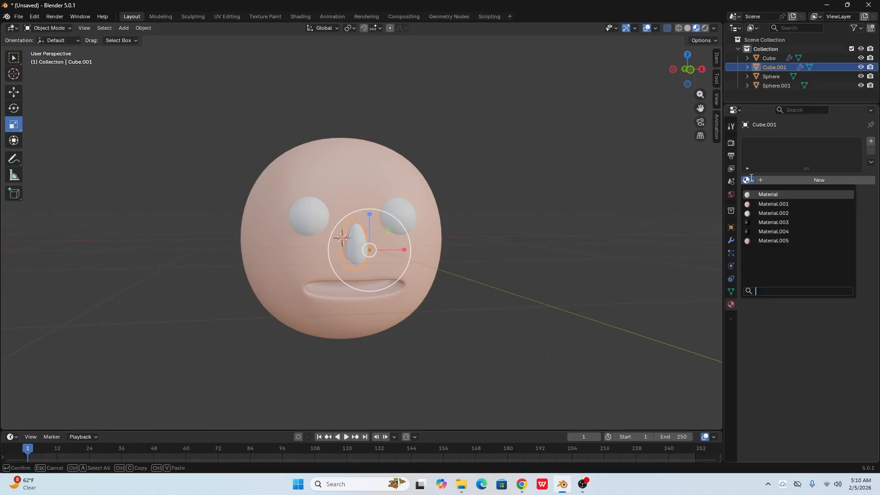
left_click(766, 204)
left_click(473, 284)
middle_click_drag(473, 284, 433, 282)
scroll(433, 282, "up", 3)
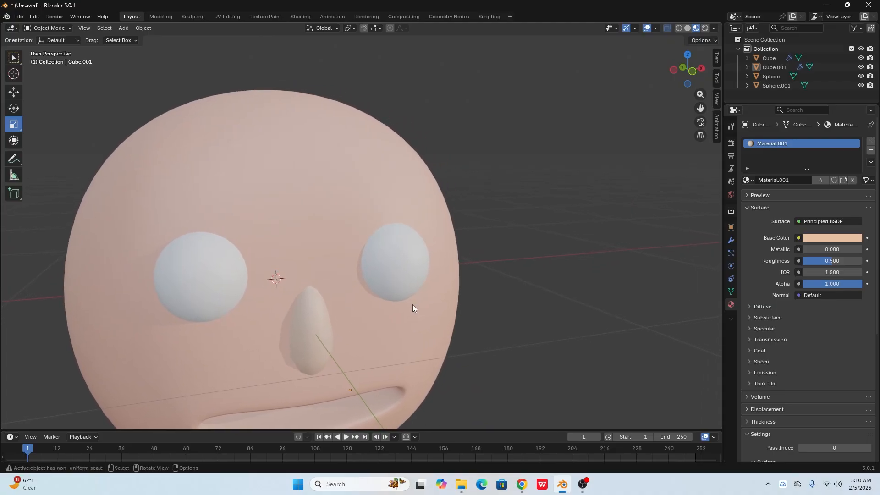
- Turn on the Wireframe viewport overlay to show the mesh topology of the eye spheres and head
left_click(408, 292)
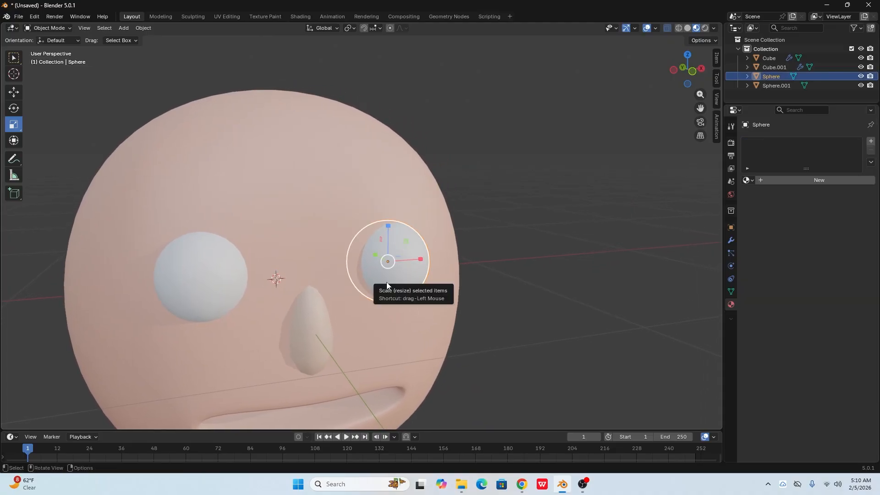
left_click(17, 111)
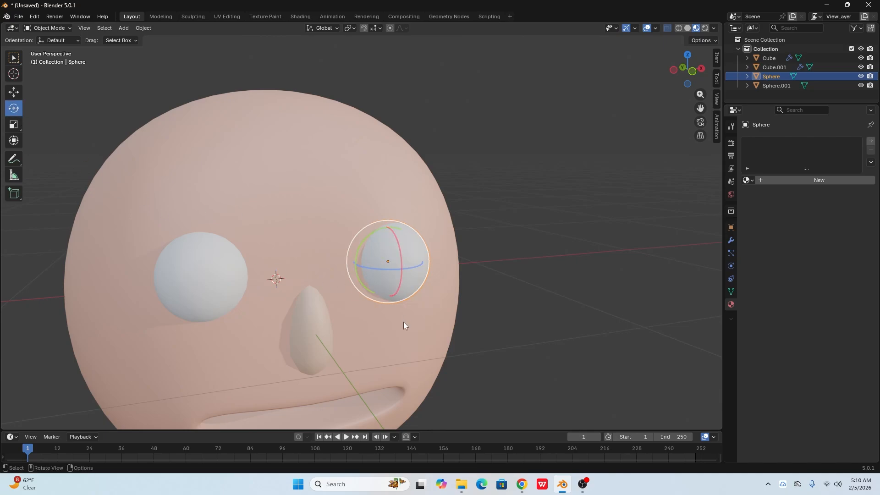
left_click(656, 28)
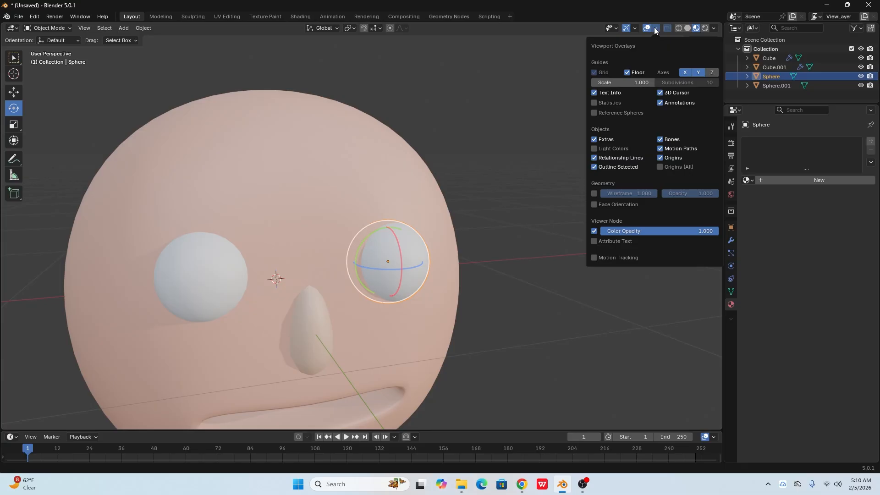
left_click(594, 193)
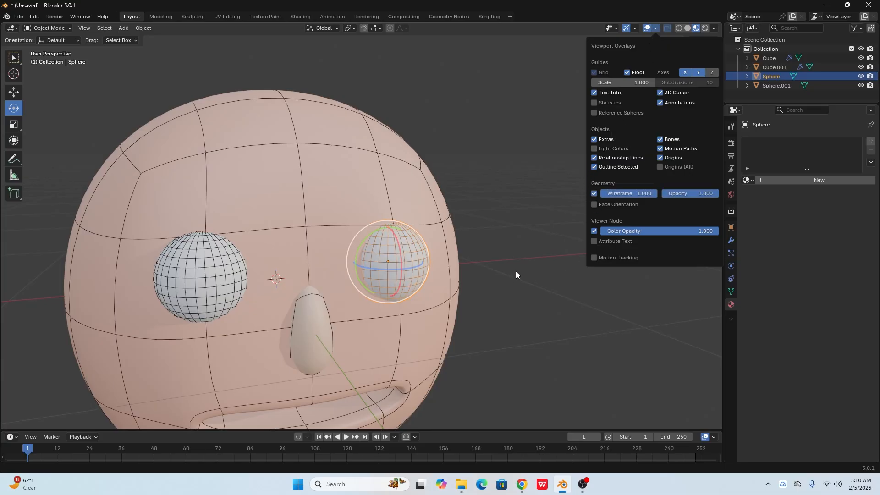
scroll(378, 274, "up", 3)
middle_click_drag(378, 274, 418, 279)
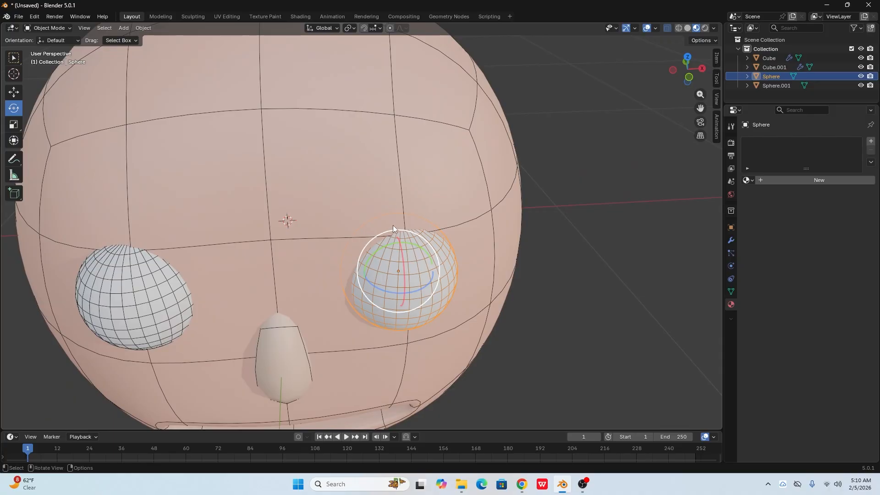
middle_click_drag(475, 286, 480, 266)
scroll(480, 265, "up", 1)
left_click(598, 285)
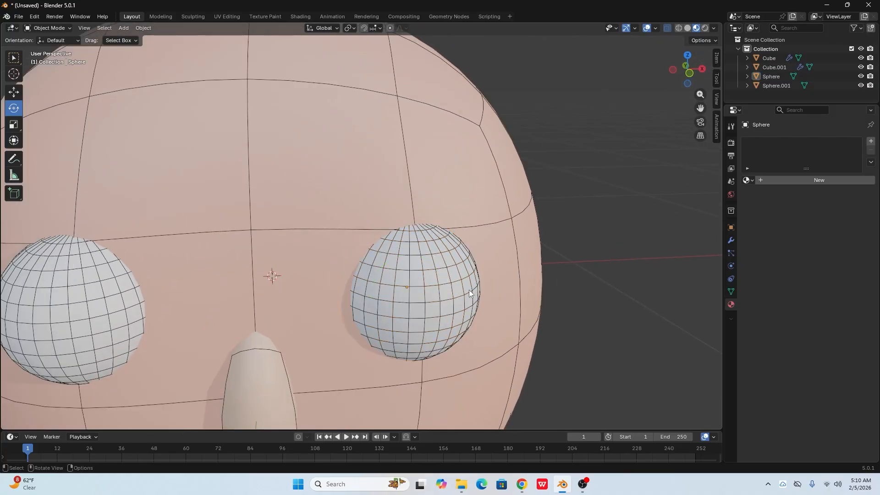
- Rotate the eye sphere on the positive X side about the X axis, setting its X rotation to exactly 90°
scroll(469, 289, "down", 3)
middle_click_drag(416, 301, 411, 235)
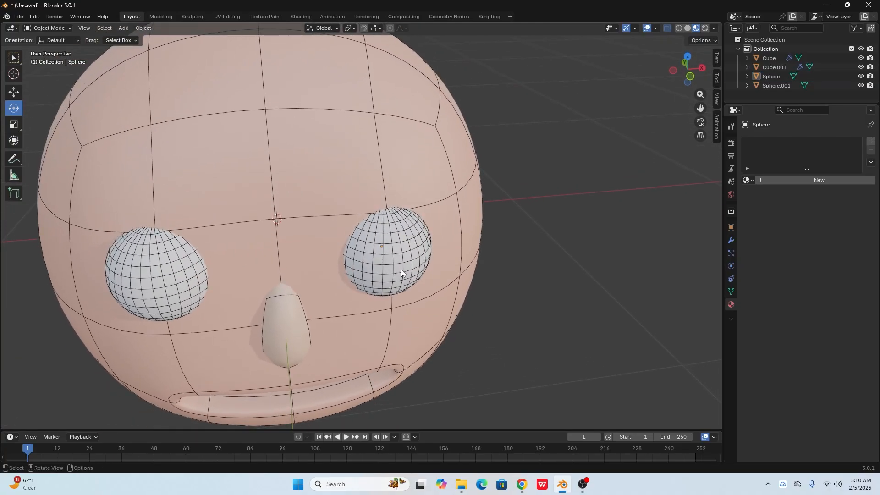
left_click(389, 241)
middle_click_drag(410, 248, 432, 240)
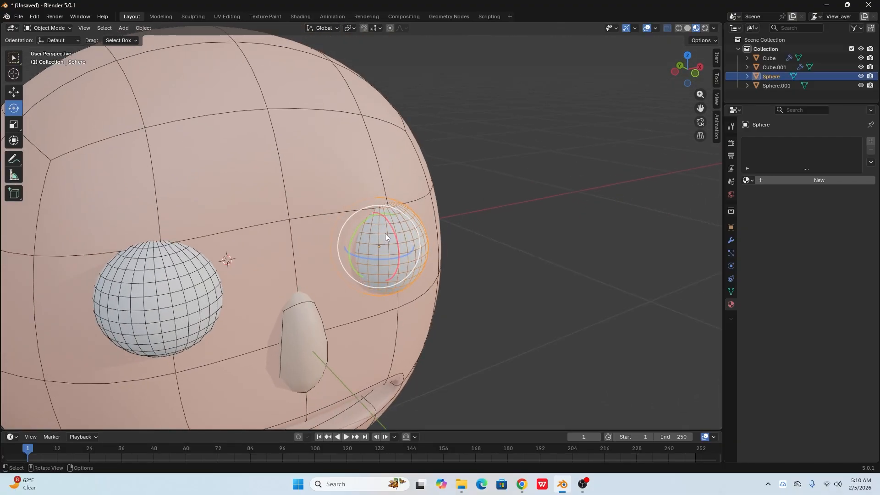
mouse_move(391, 227)
left_mouse_down()
mouse_move(402, 256)
mouse_move(390, 224)
left_mouse_up()
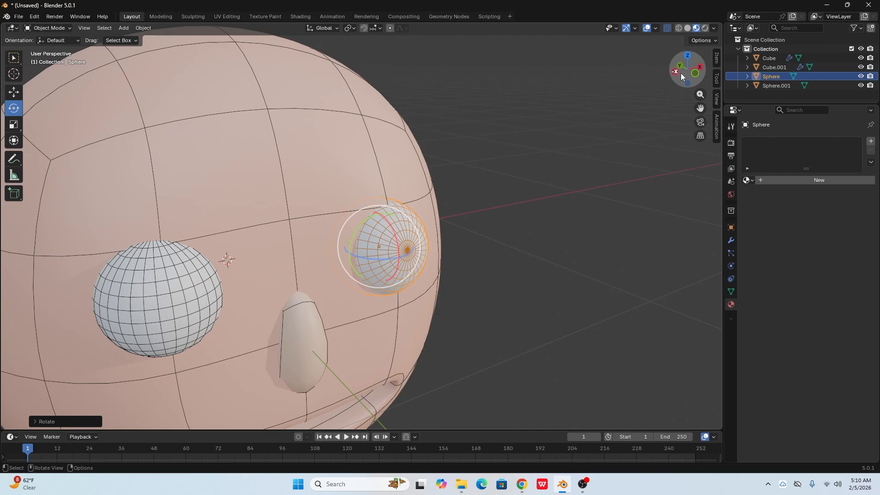
left_click(716, 58)
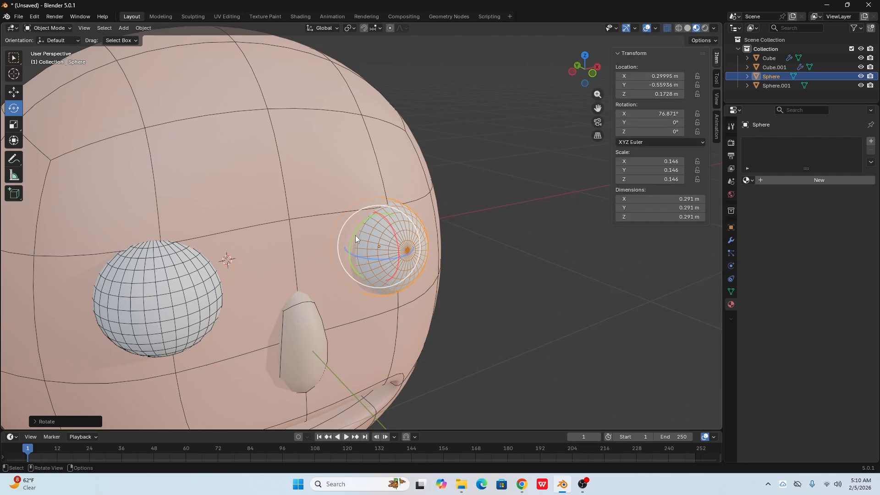
left_click_drag(392, 226, 390, 225)
left_click(659, 113)
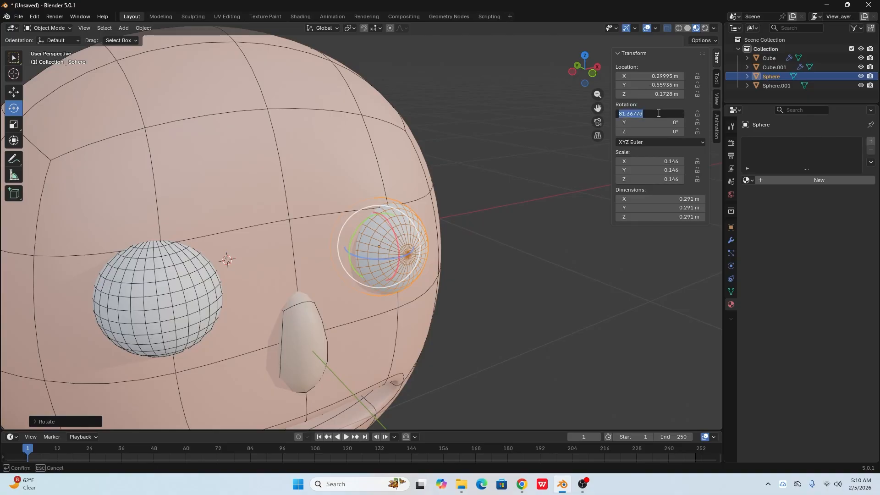
type("90")
key("Return")
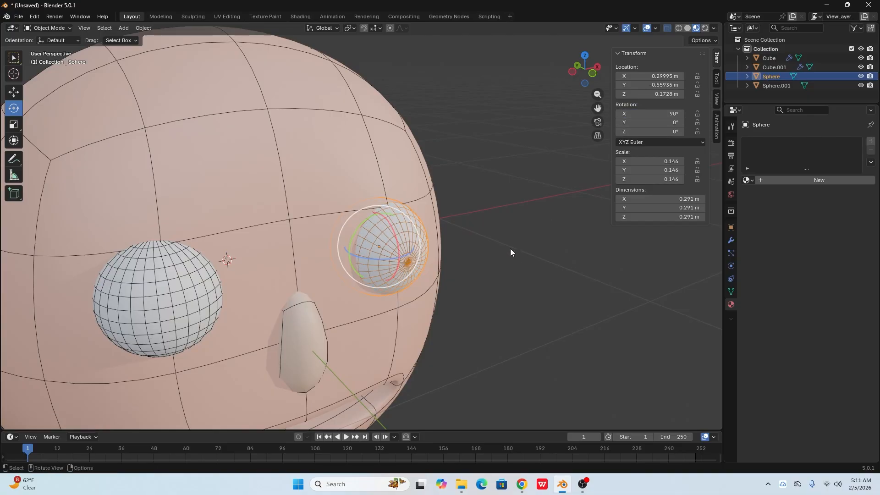
- Rotate the eye sphere on the negative X side about the X axis, setting its X rotation to 90°
left_click(486, 271)
middle_click_drag(487, 272, 466, 298)
middle_click_drag(424, 331, 422, 282, "shift")
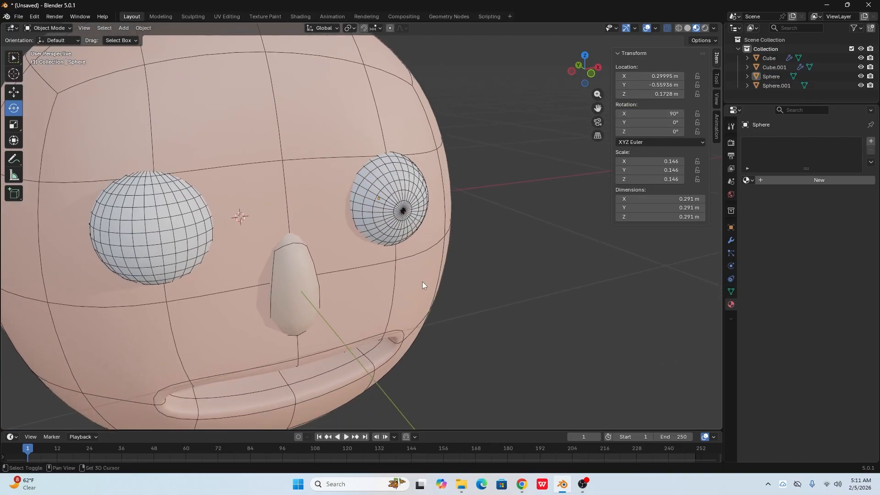
left_click(170, 210)
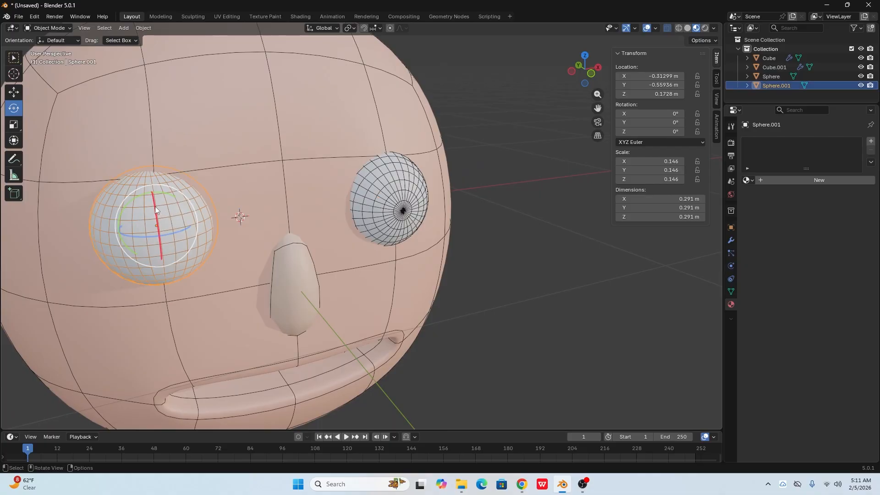
left_click_drag(155, 207, 157, 218)
left_click(661, 112)
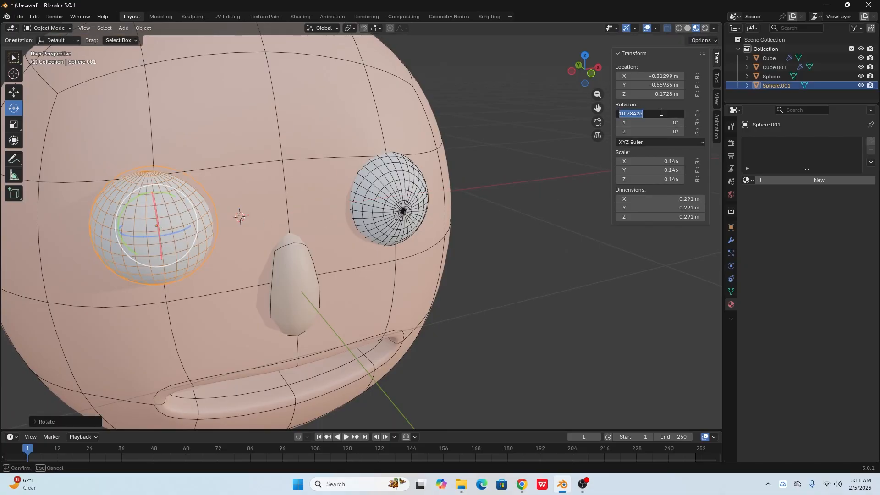
type("90")
key("Return")
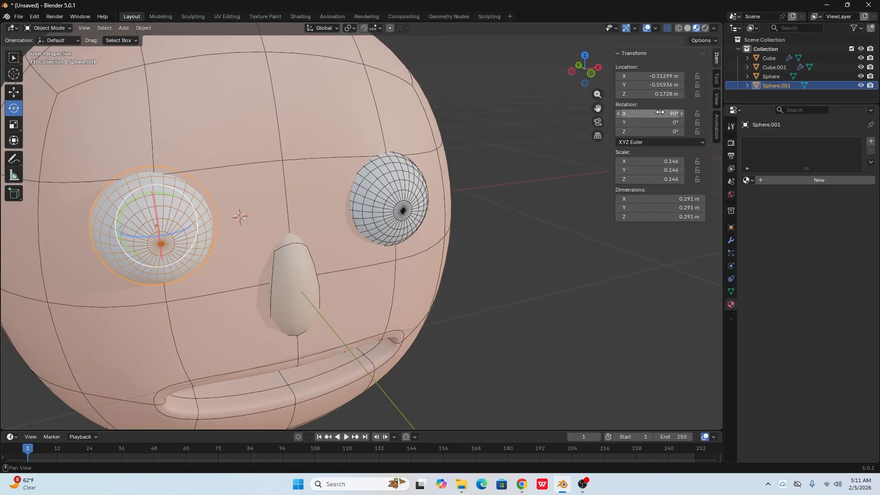
- Select both eye spheres in the front view and join them into one object
left_click(521, 231)
key("KP_1")
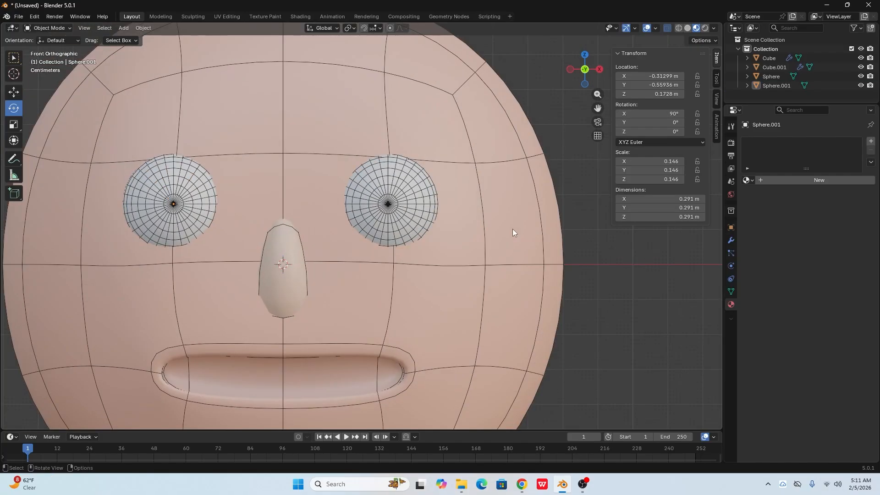
left_click(400, 200)
left_click(160, 193, "shift")
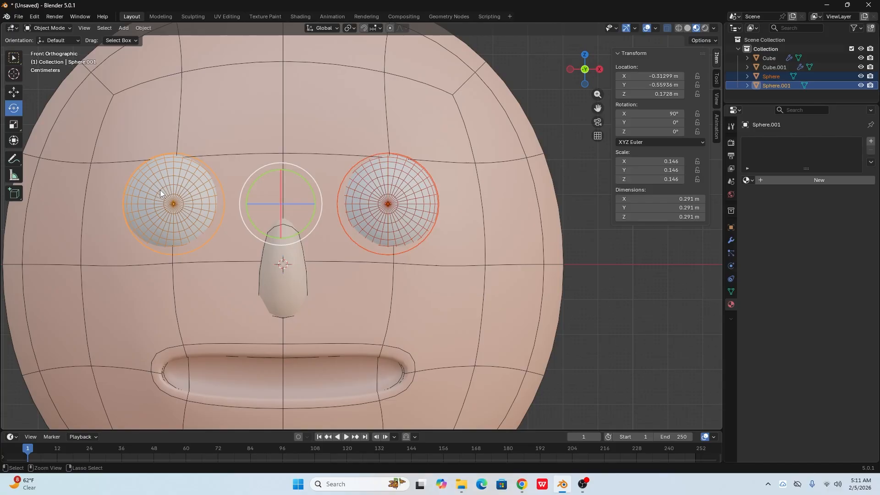
key("ctrl+j")
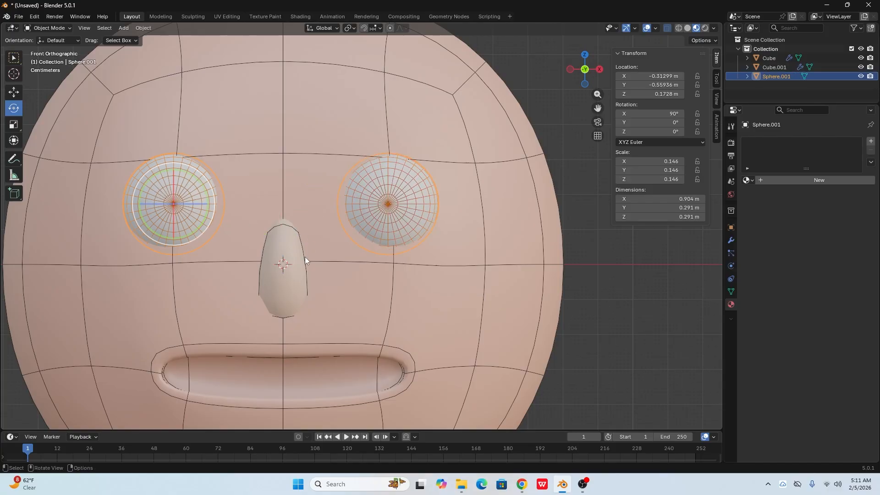
- Enter Edit Mode on the joined eyes and circle-select vertices near the centre of the eye on the negative X side
key("Tab")
left_click(637, 265)
scroll(353, 228, "up", 1)
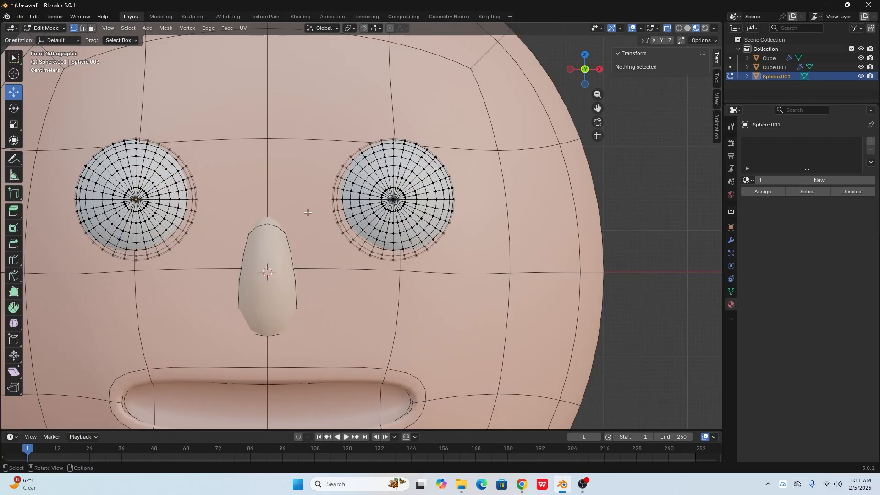
middle_click_drag(368, 260, 469, 274, "shift")
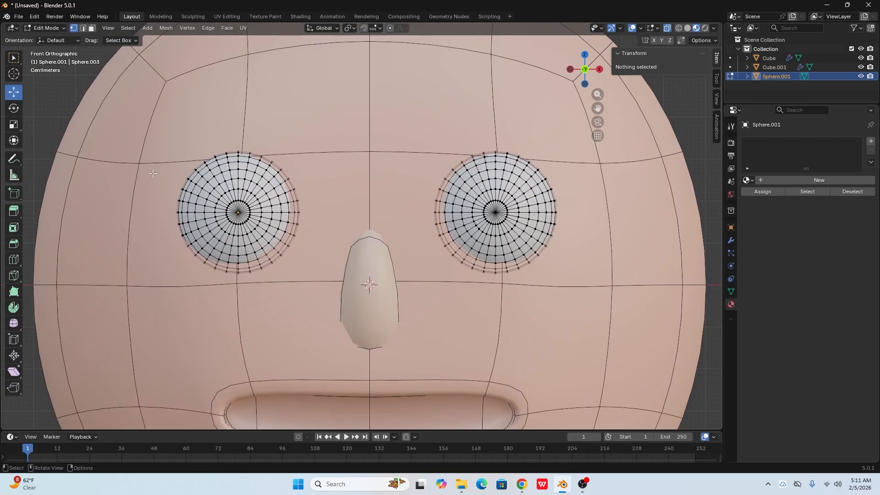
key("c")
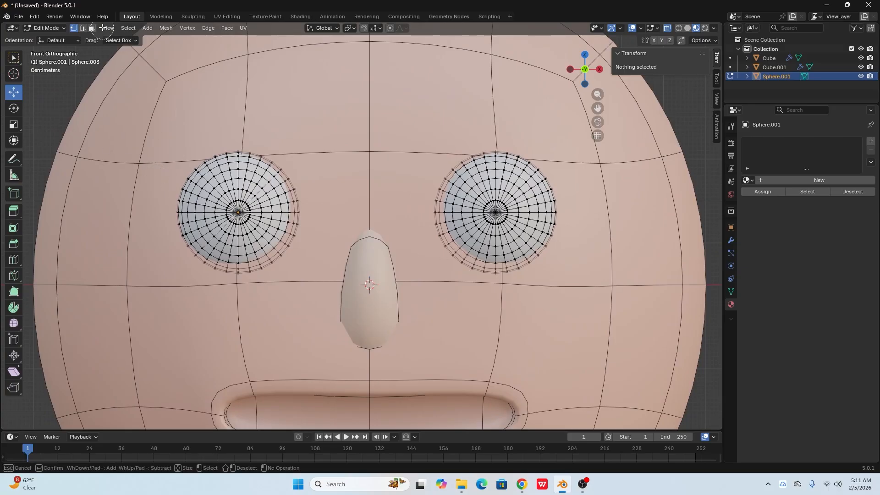
left_click(239, 213)
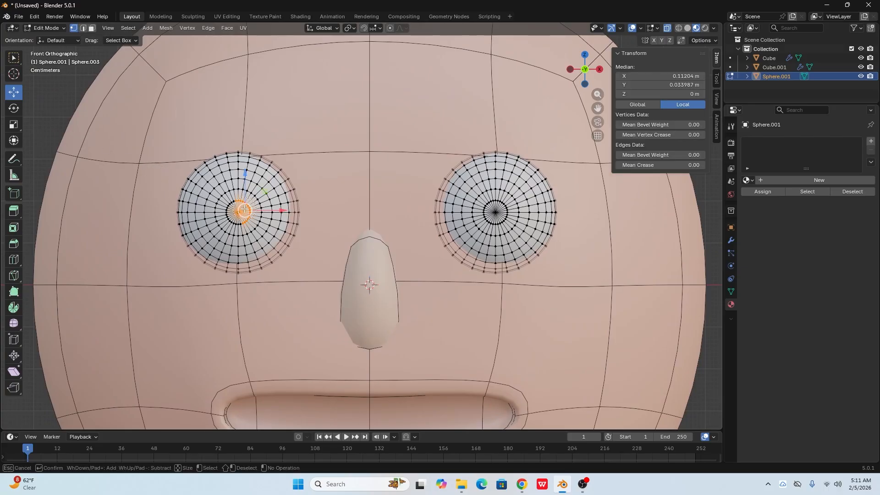
key("Escape")
- Switch to face selection, circle-select the centre faces of both eyes in the front view, and return to Object Mode
left_click(92, 28)
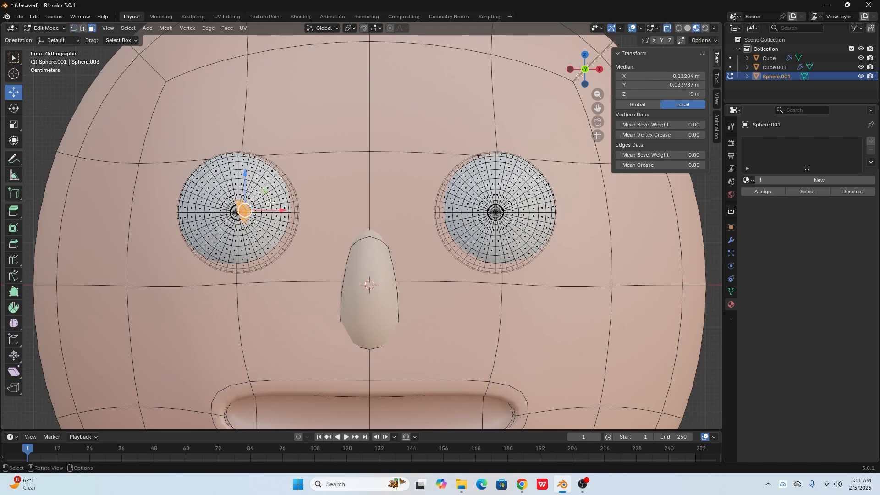
key("n")
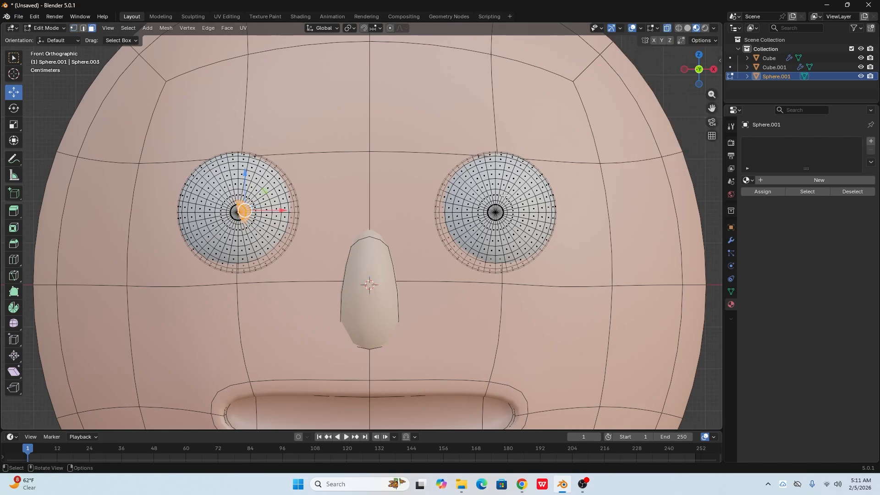
key("c")
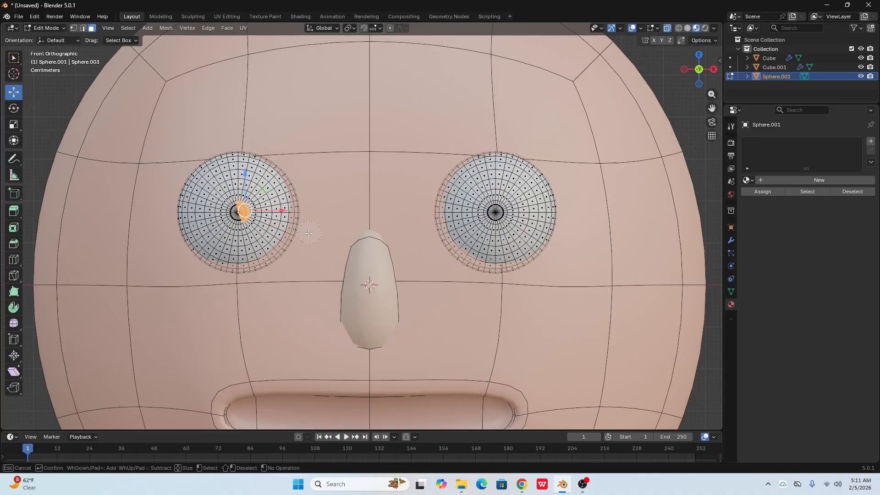
mouse_move(235, 212)
left_mouse_down()
mouse_move(240, 204)
mouse_move(243, 220)
mouse_move(229, 226)
mouse_move(228, 209)
left_mouse_up()
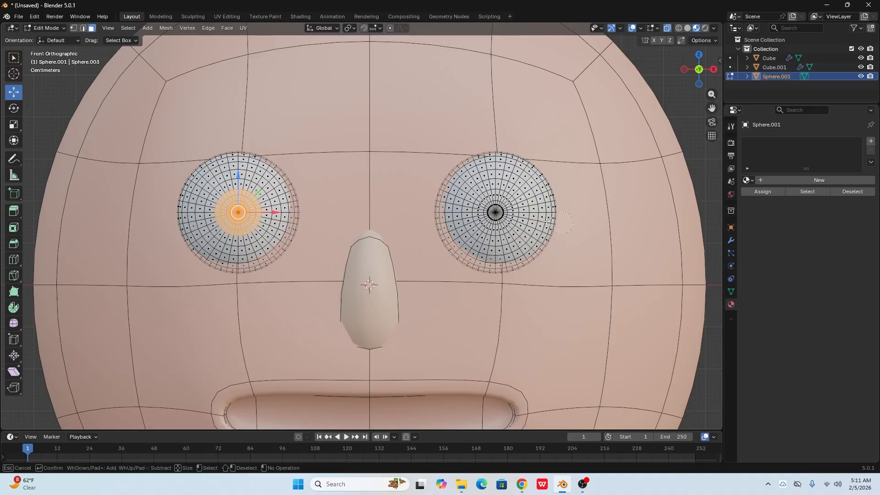
mouse_move(494, 212)
left_mouse_down()
mouse_move(491, 195)
mouse_move(509, 216)
mouse_move(488, 215)
left_mouse_up()
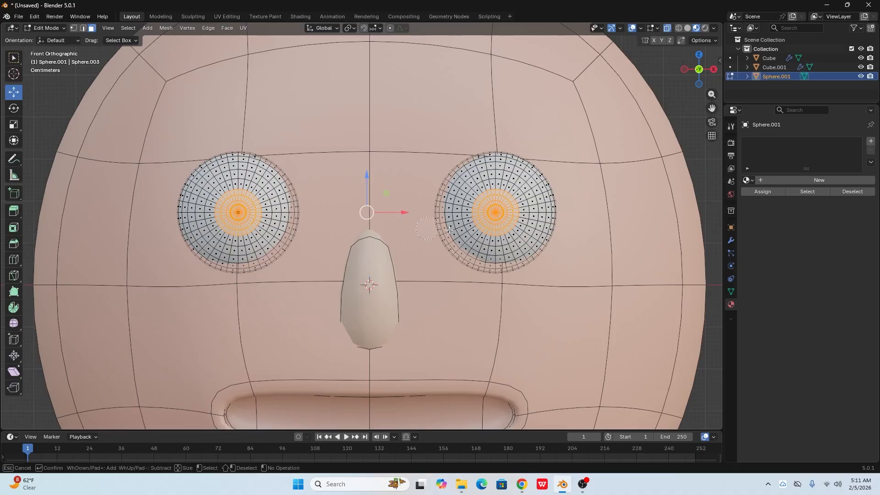
key("Escape")
key("Tab")
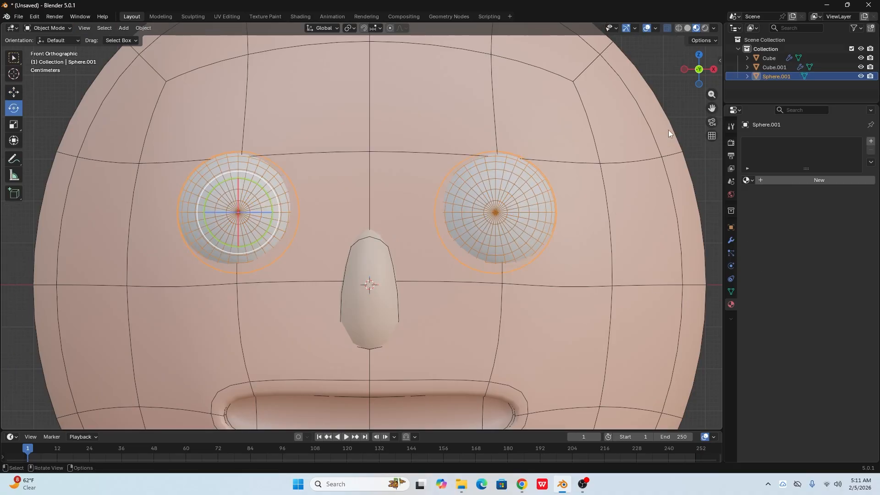
- Turn off the wireframe overlay in the viewport
key("alt+a")
left_click(515, 205)
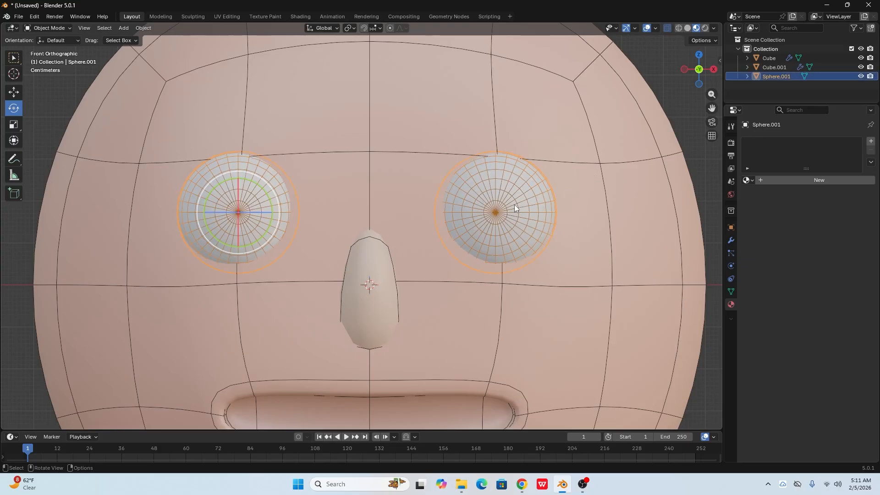
left_click(656, 28)
left_click(595, 194)
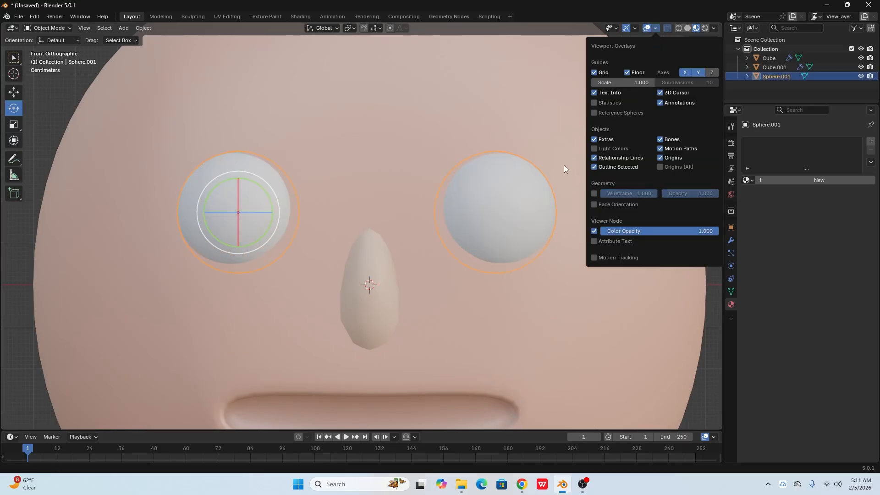
left_click(709, 168)
- Give the joined eyes a new material with a pure white base color
left_click(498, 232)
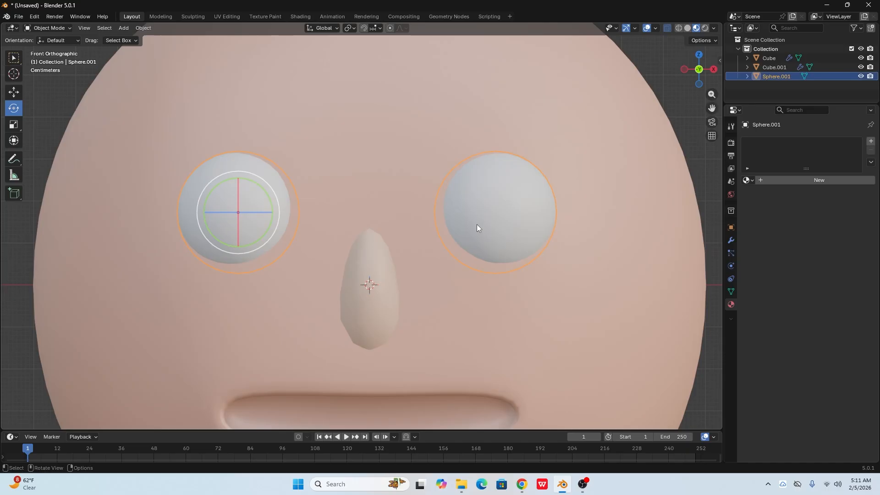
left_click(770, 181)
left_click(820, 239)
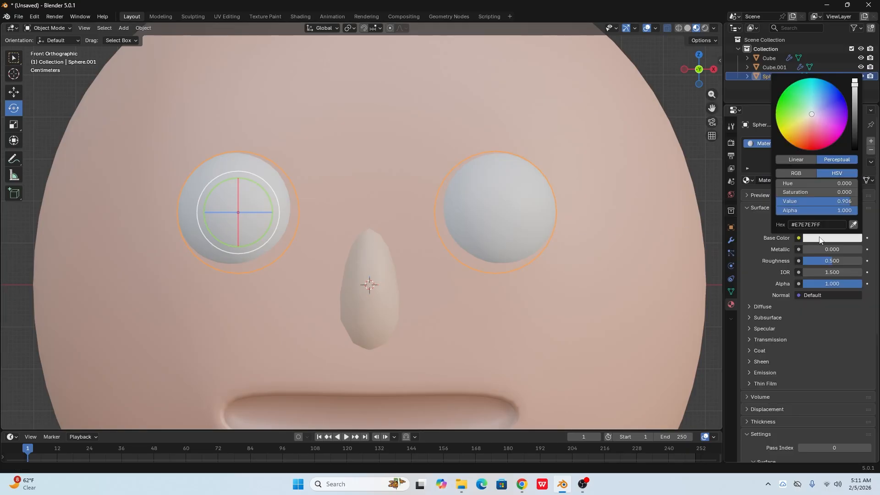
left_click_drag(855, 93, 854, 76)
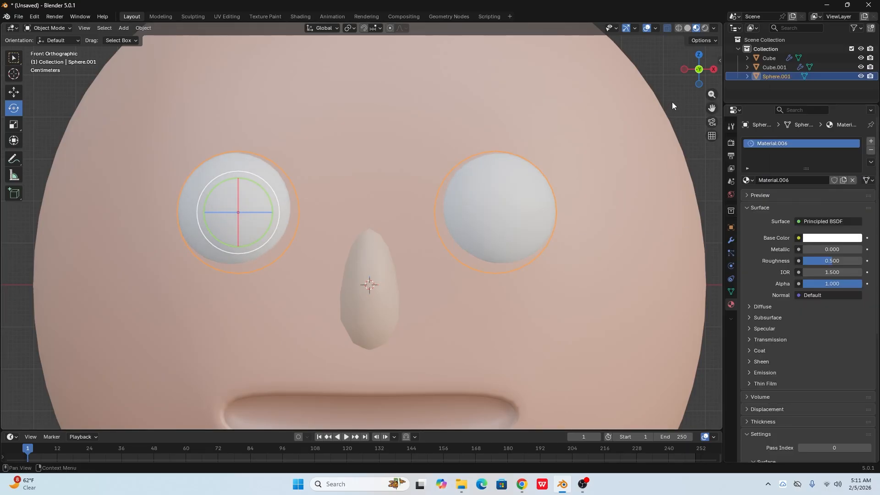
left_click(681, 118)
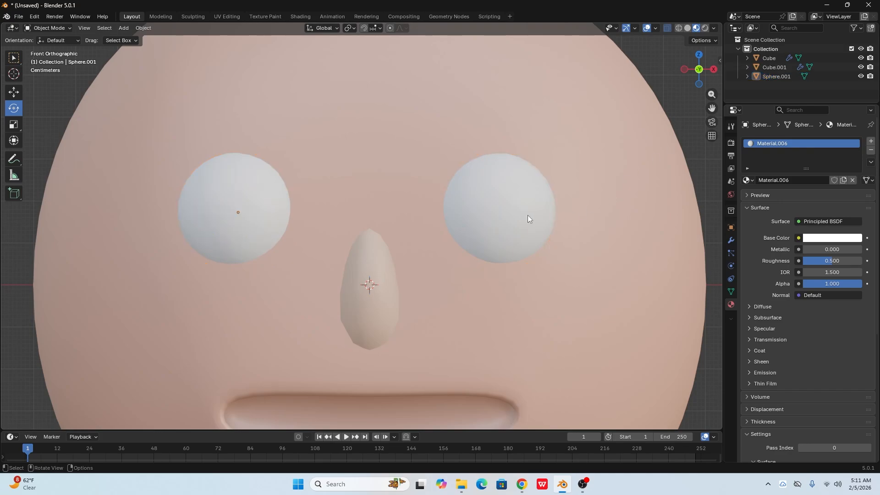
- Add a second material with a black base color and assign it to the selected centre faces of both eyes as pupils
left_click(502, 209)
key("Tab")
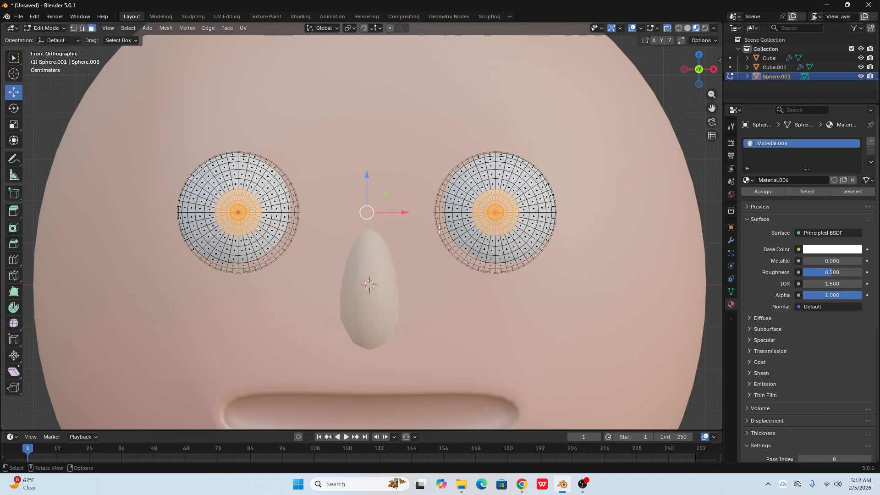
left_click(871, 142)
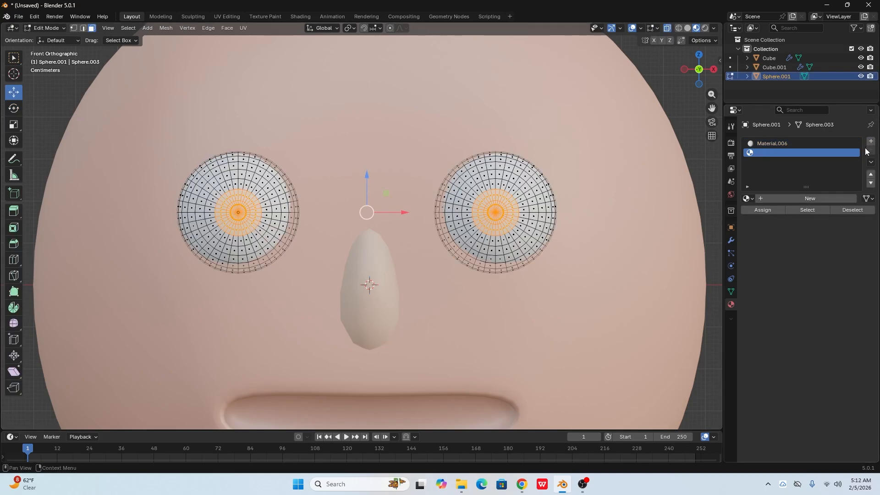
left_click(771, 199)
left_click(819, 272)
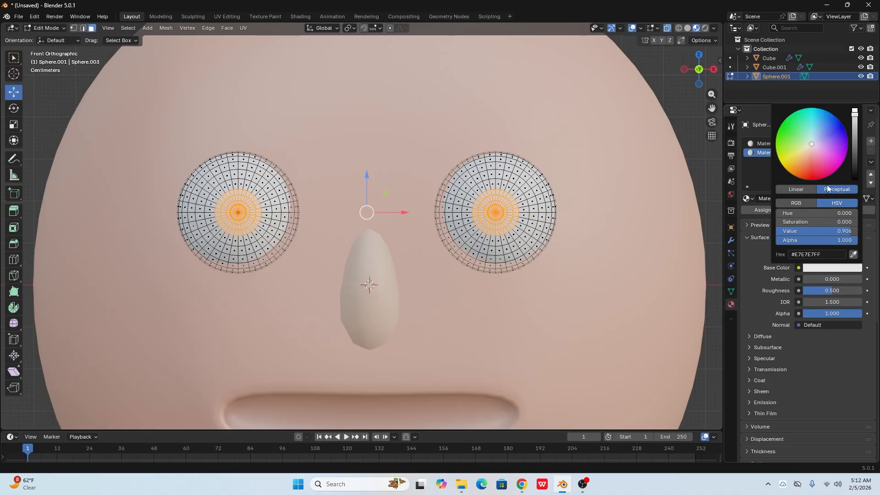
left_click_drag(857, 132, 855, 181)
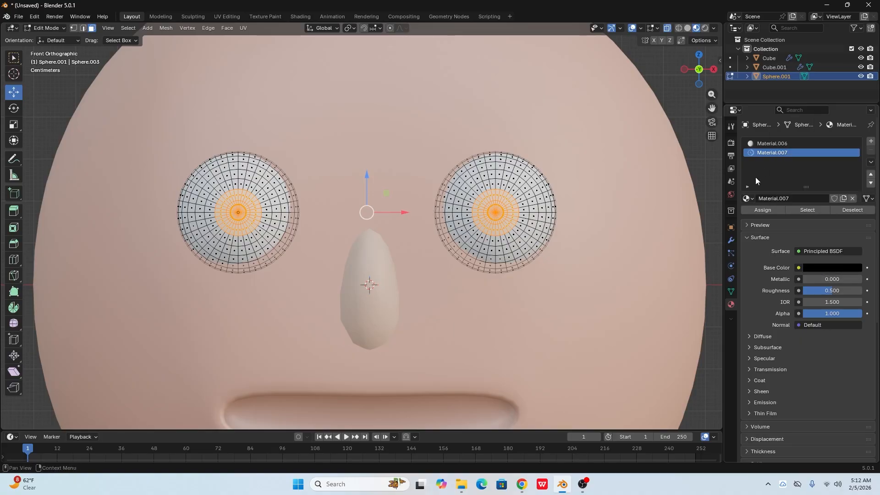
left_click(762, 210)
key("Tab")
scroll(581, 235, "down", 5)
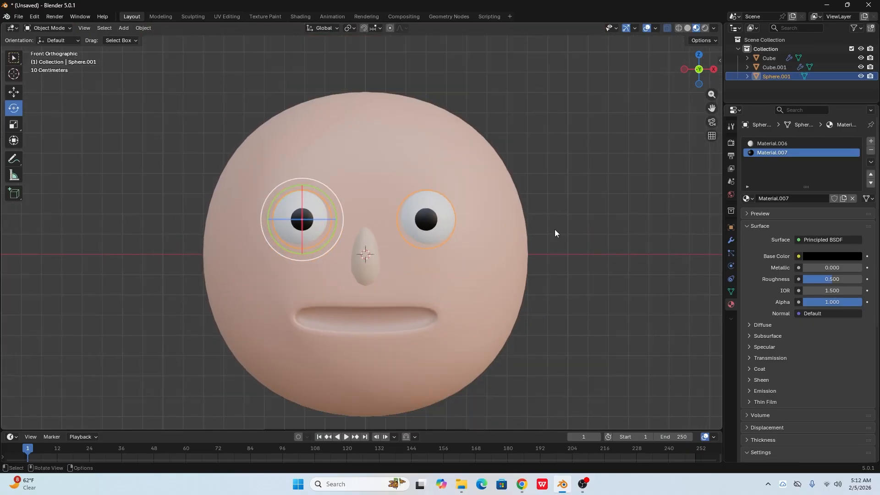
left_click(550, 234)
- Set the roughness of the white eye material to 0
scroll(375, 241, "up", 2)
scroll(435, 270, "down", 3)
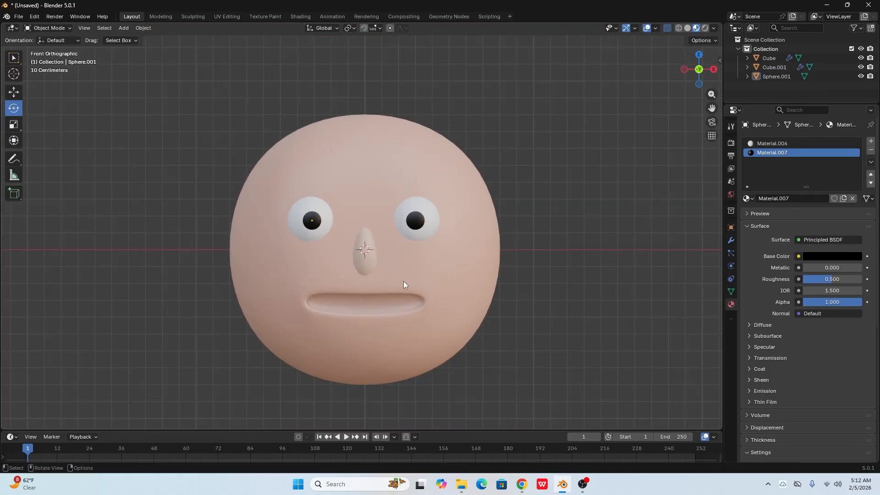
scroll(389, 271, "up", 4)
scroll(440, 298, "up", 4)
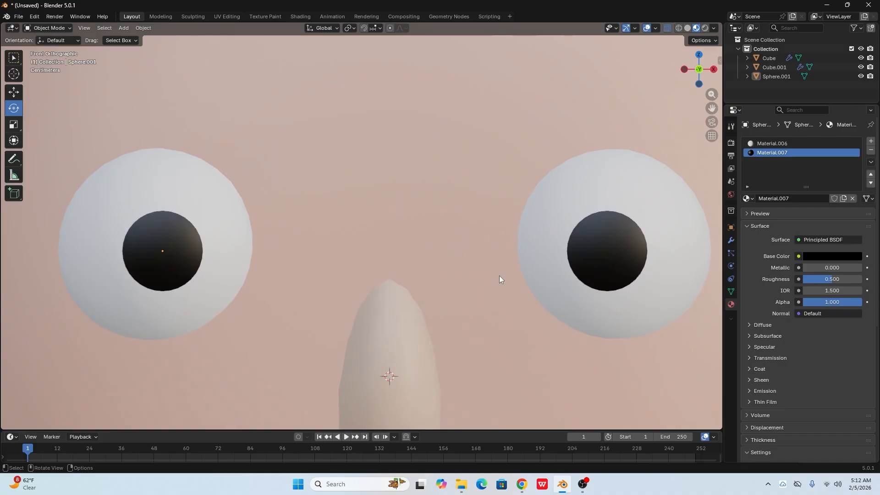
middle_click_drag(499, 276, 423, 293, "shift")
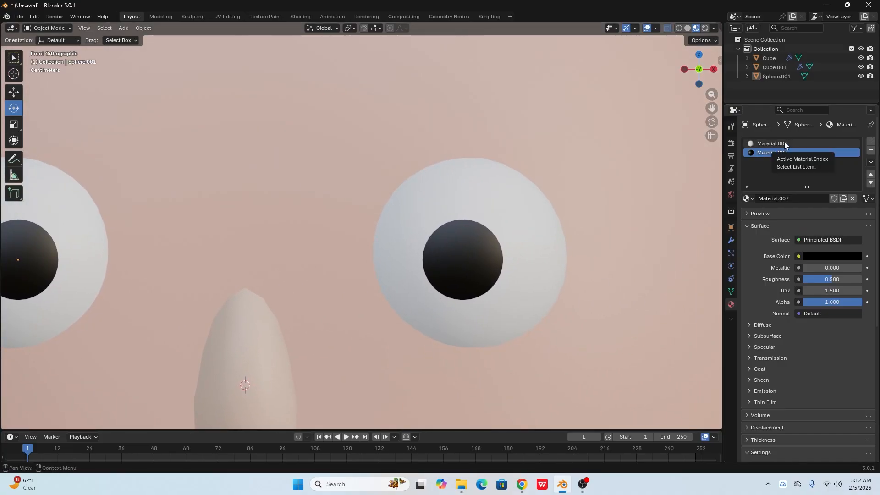
scroll(441, 276, "down", 2)
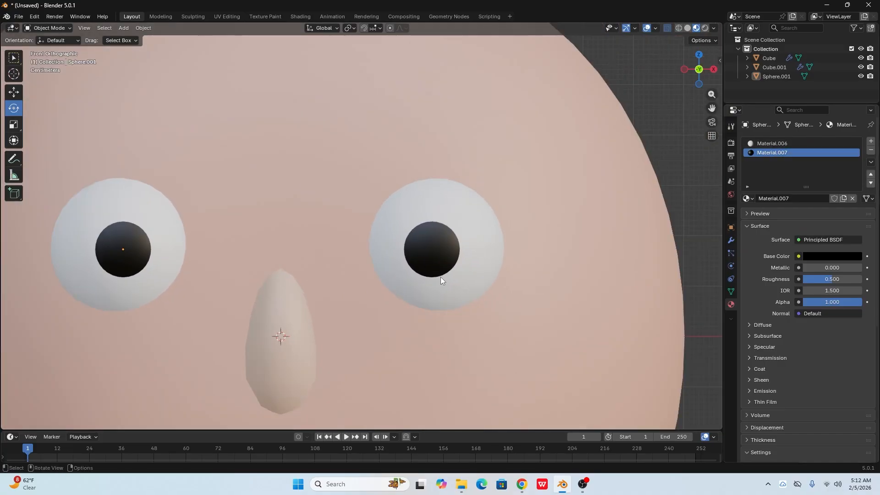
left_click(788, 143)
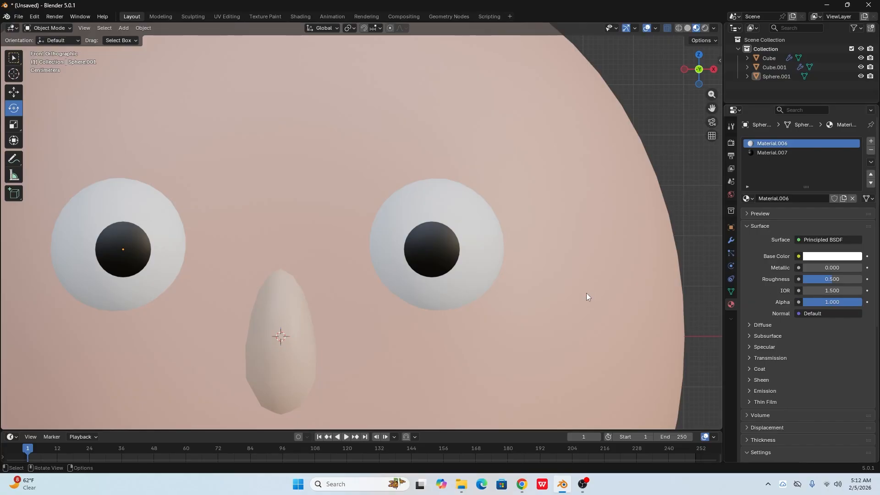
scroll(587, 293, "up", 1)
left_click_drag(829, 281, 804, 279)
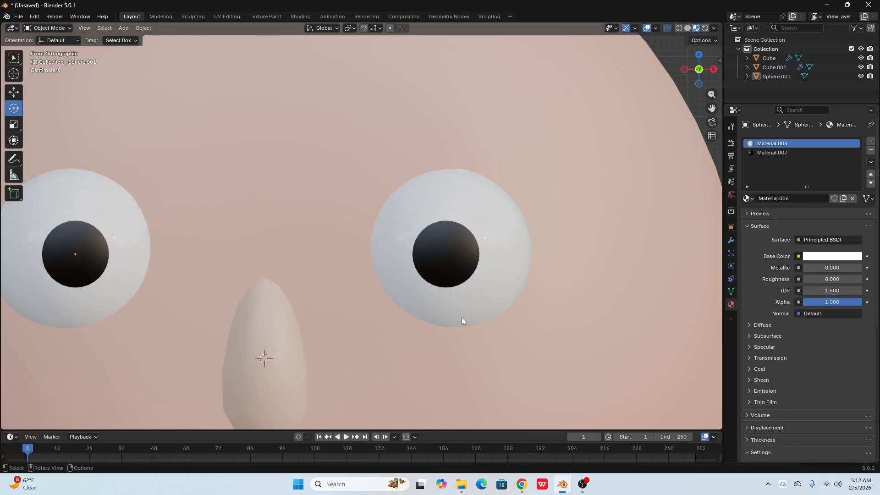
- Set the roughness of the black pupil material to 0
scroll(376, 293, "down", 2)
middle_click_drag(430, 269, 452, 264)
scroll(444, 250, "up", 2)
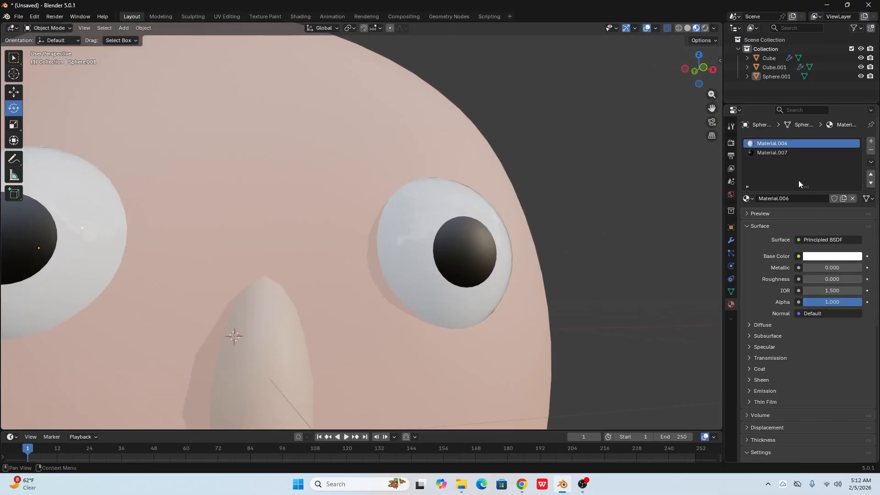
left_click(793, 153)
left_click_drag(822, 279, 767, 279)
- Examine the glossy eyes up close and the whole head from several angles and from the front
scroll(610, 262, "down", 4)
middle_click_drag(554, 303, 525, 278)
scroll(554, 227, "down", 3)
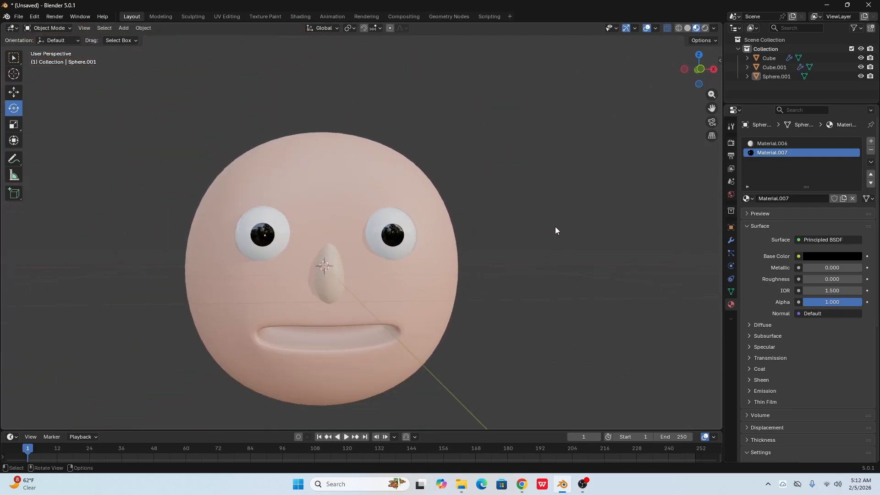
middle_click_drag(555, 226, 579, 290)
scroll(492, 258, "up", 2)
scroll(580, 291, "up", 2)
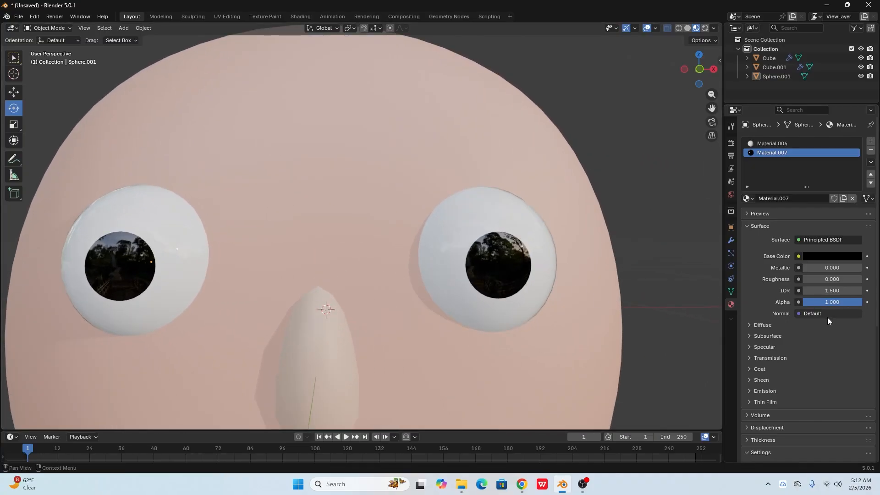
mouse_move(830, 291)
left_mouse_down()
mouse_move(849, 290)
mouse_move(831, 291)
left_mouse_up()
scroll(541, 307, "down", 6)
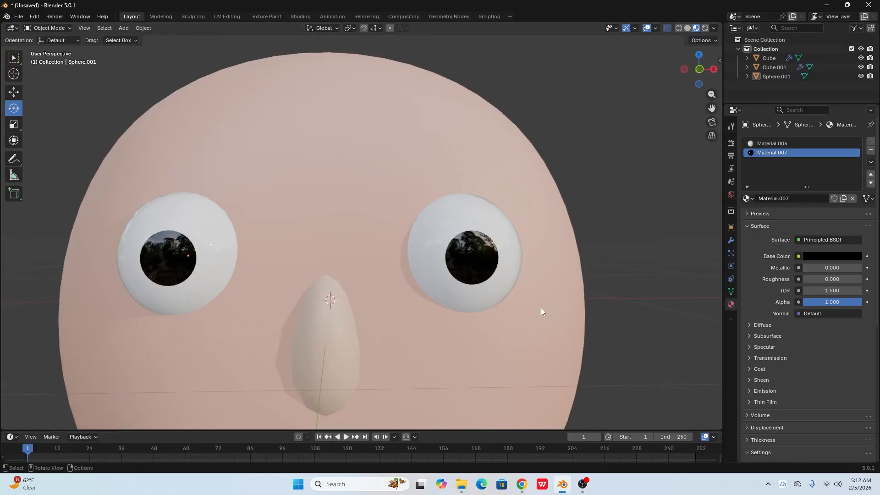
middle_click_drag(542, 353, 463, 304)
key("KP_1")
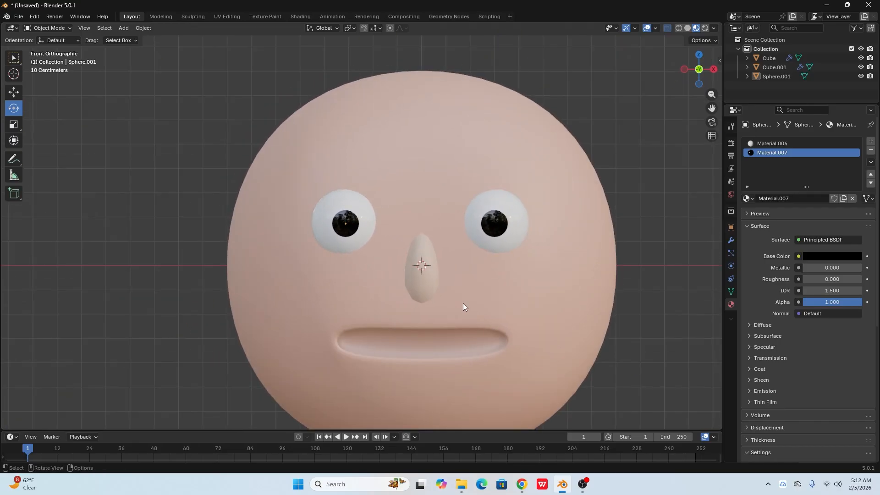
scroll(463, 304, "down", 2)
middle_click_drag(502, 328, 472, 290, "shift")
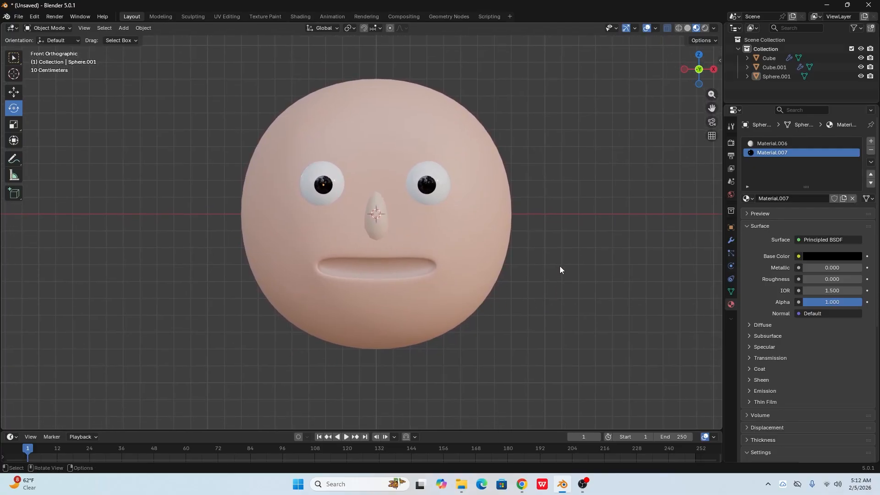
- Add a new cube mesh at the centre of the head
middle_click_drag(533, 275, 190, 118)
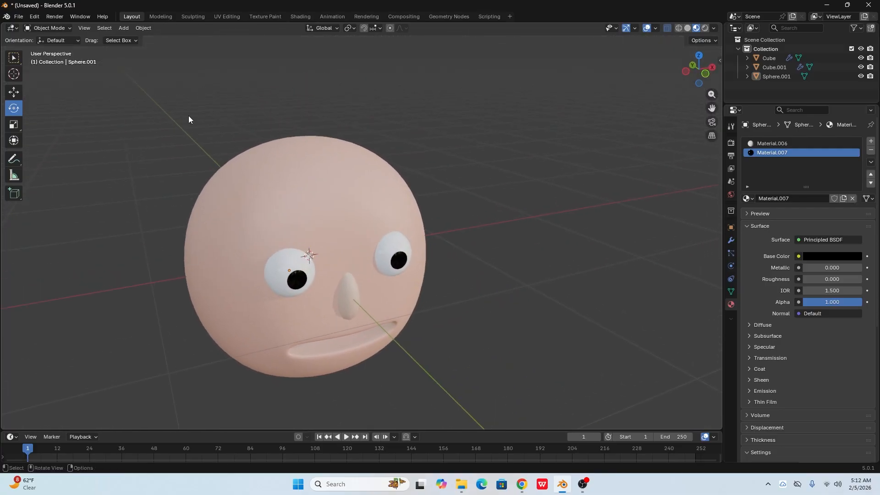
left_click(126, 30)
mouse_move(134, 39)
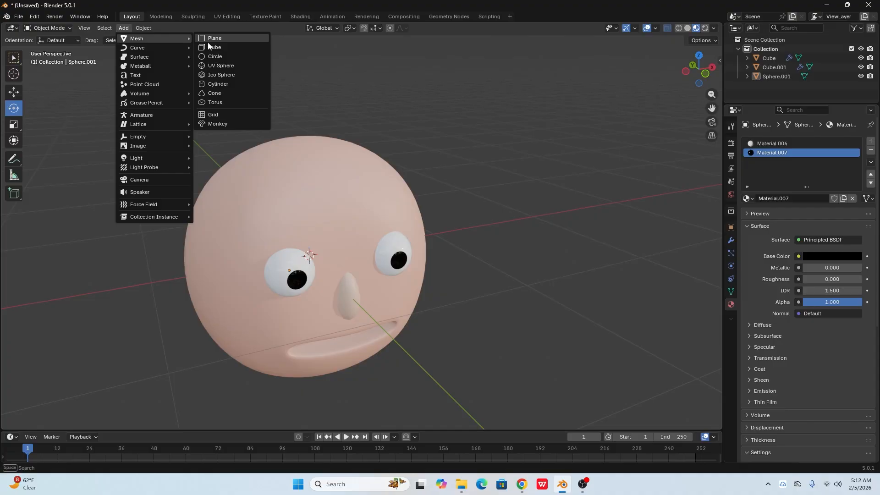
left_click(214, 47)
middle_click_drag(406, 230, 399, 227)
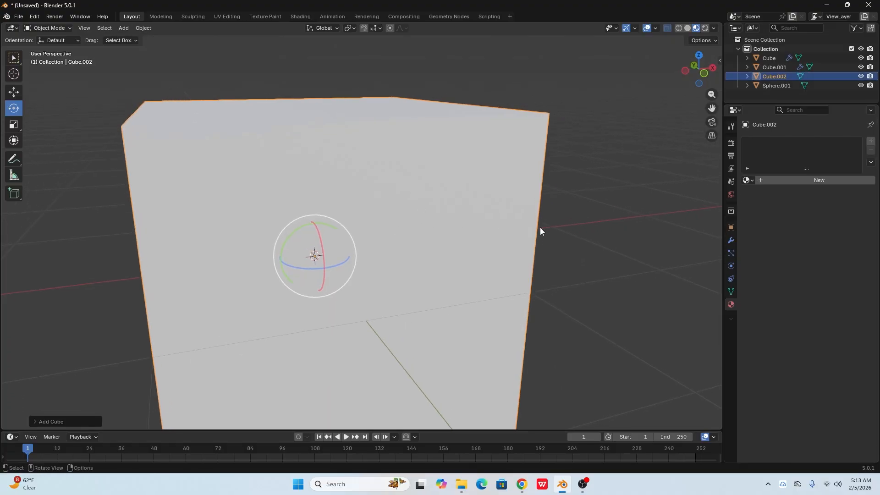
- Add a Subdivision Surface modifier with viewport level 2 to the new cube and enter Edit Mode
left_click(731, 239)
left_click(808, 141)
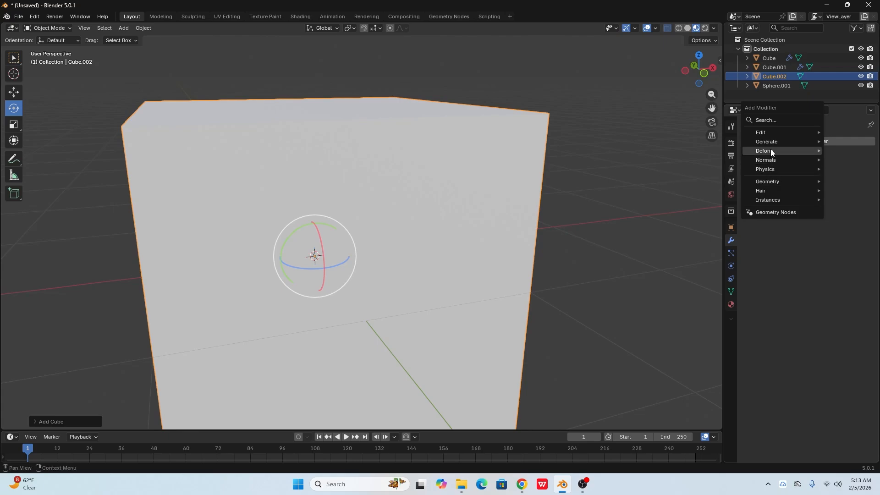
mouse_move(771, 142)
left_click(696, 289)
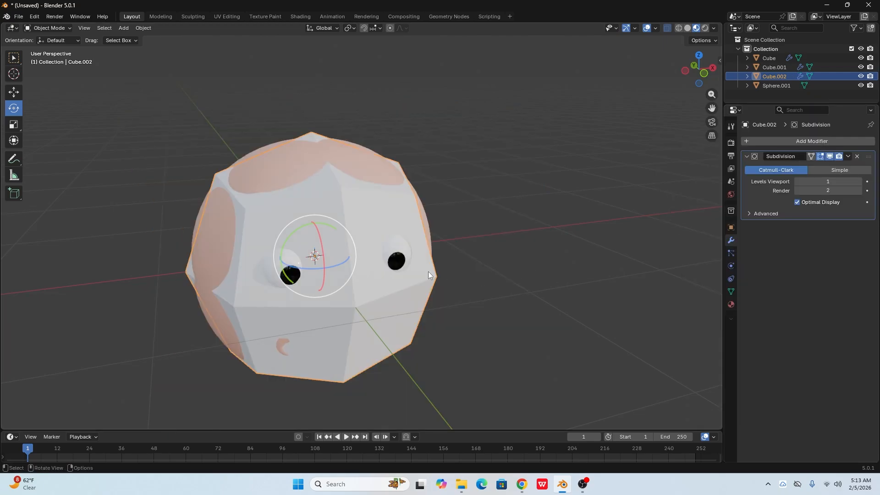
left_click(861, 182)
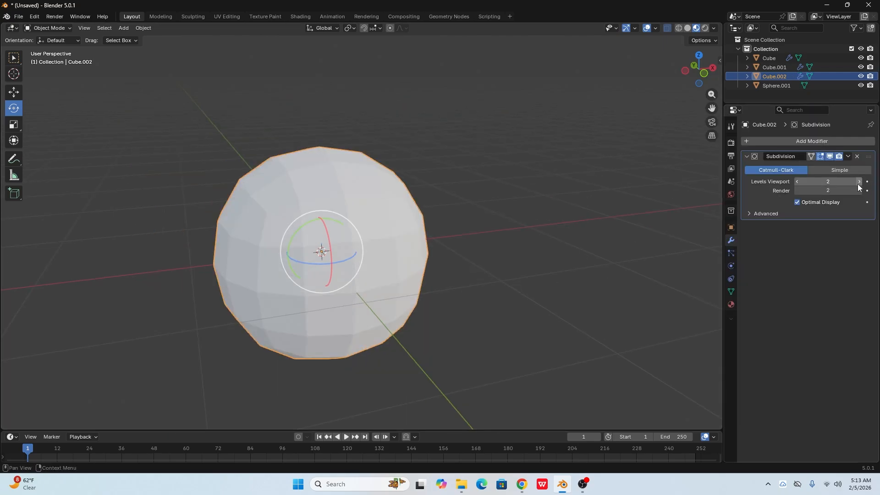
key("Tab")
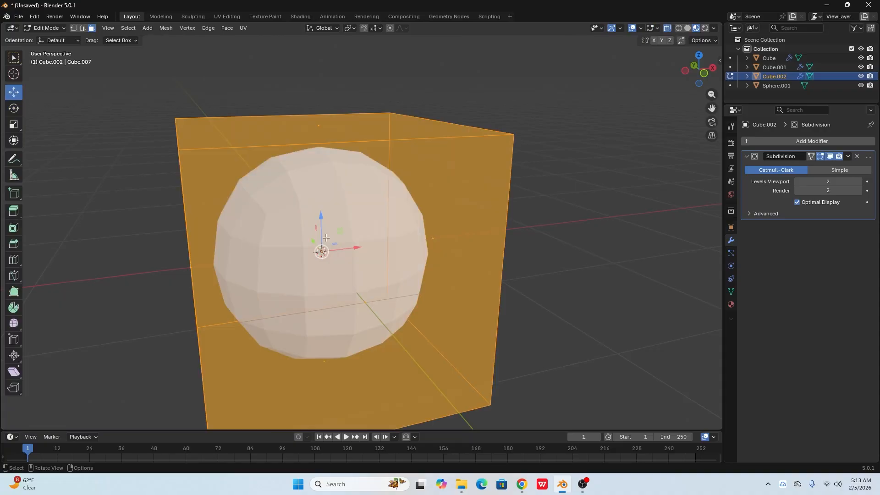
- Select the front face of the new cube and inset it by about 0.15 m
middle_click_drag(326, 240, 294, 229)
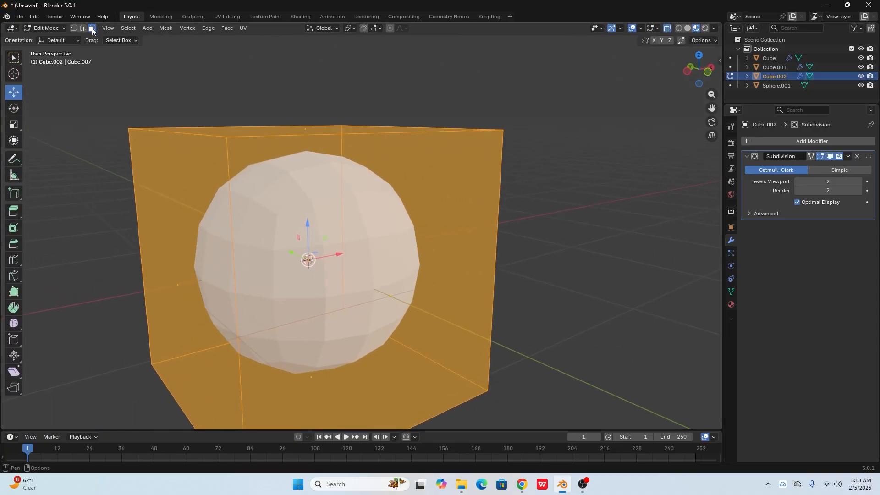
key("alt+a")
left_click(410, 282)
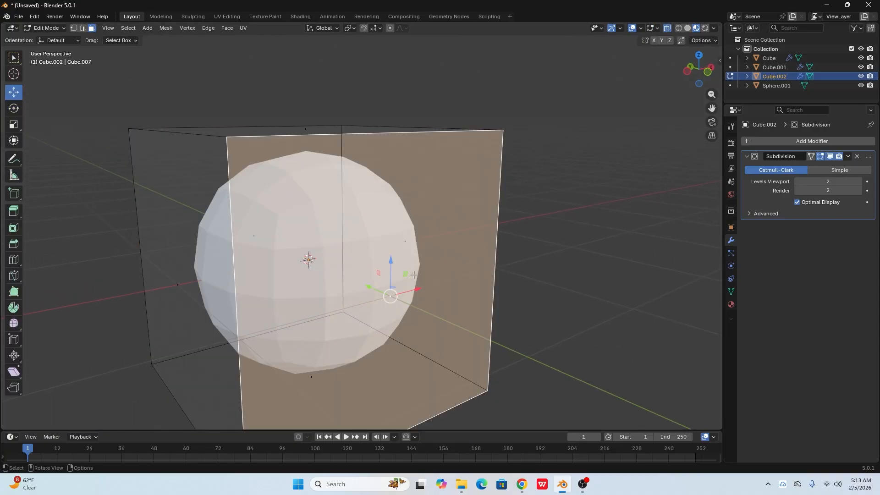
scroll(414, 275, "down", 1)
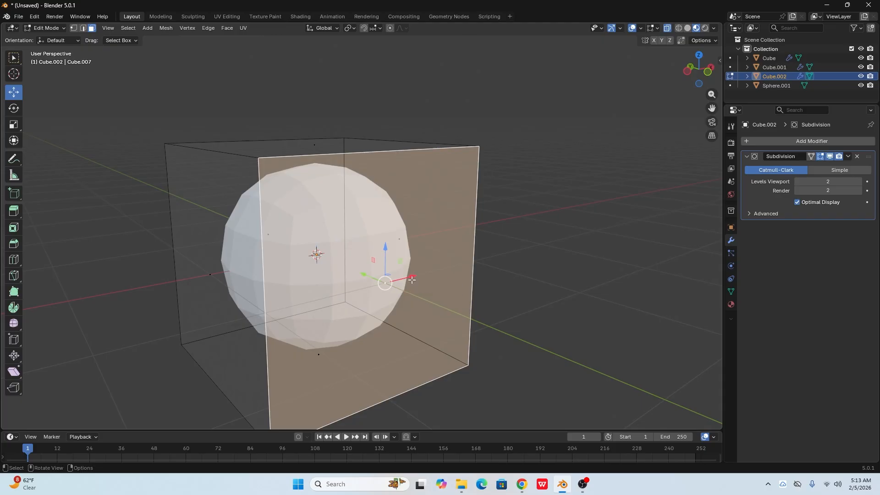
key("i")
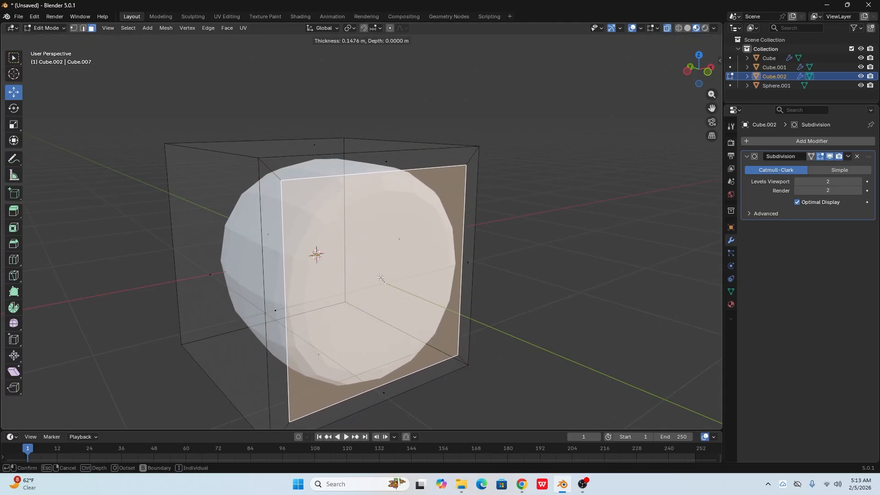
left_click(385, 283)
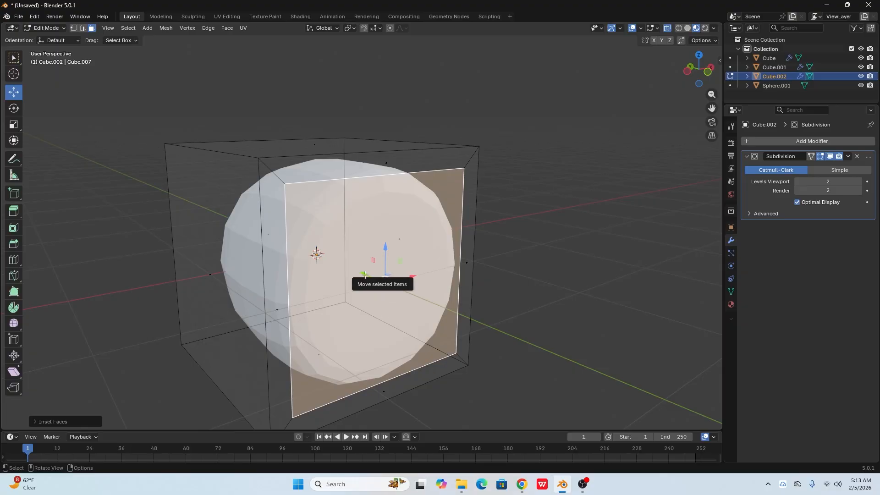
- Extrude the inset face deep back into the cube to hollow it into a cup, and return to Object Mode
left_click_drag(363, 274, 358, 272)
key("e")
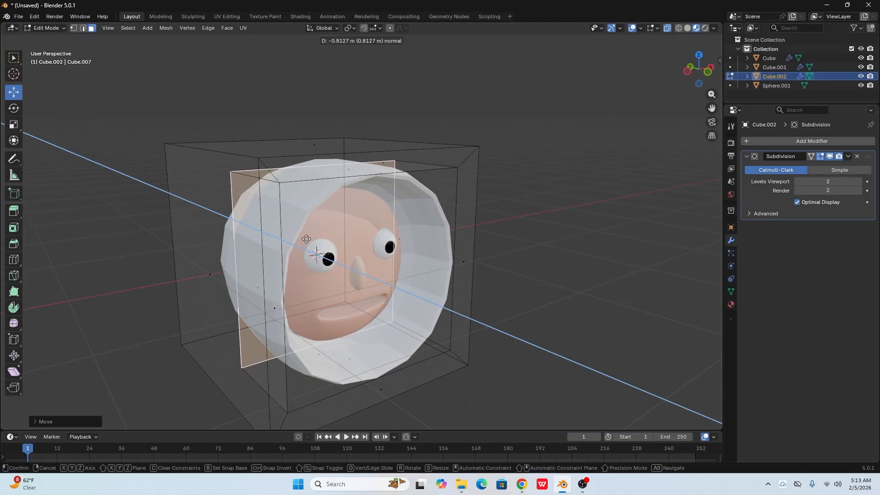
left_click(321, 248)
key("Tab")
- Flatten the hollow cup along its front-to-back axis
middle_click_drag(343, 265, 229, 257)
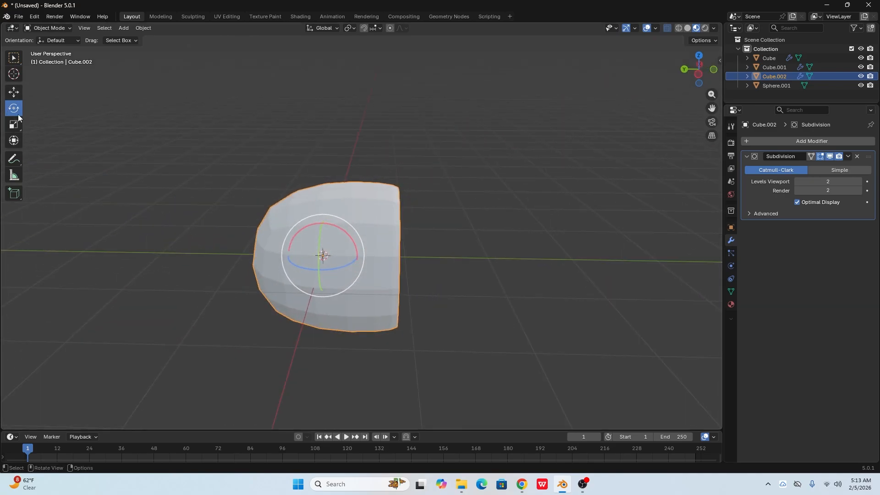
left_click(17, 122)
left_click_drag(286, 254, 311, 260)
middle_click_drag(311, 260, 375, 296)
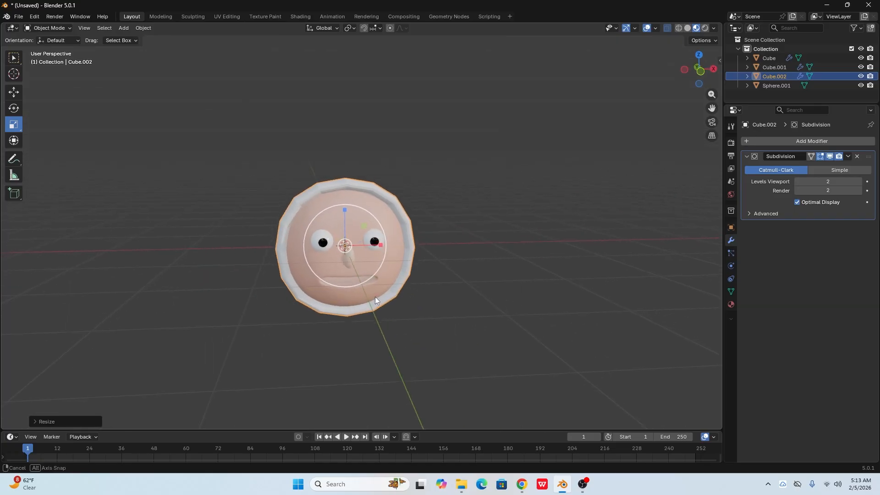
- Scale the cup down to about 0.3 and place it against the side of the head as an ear
left_click(15, 94)
left_click_drag(394, 245, 506, 243)
key("s")
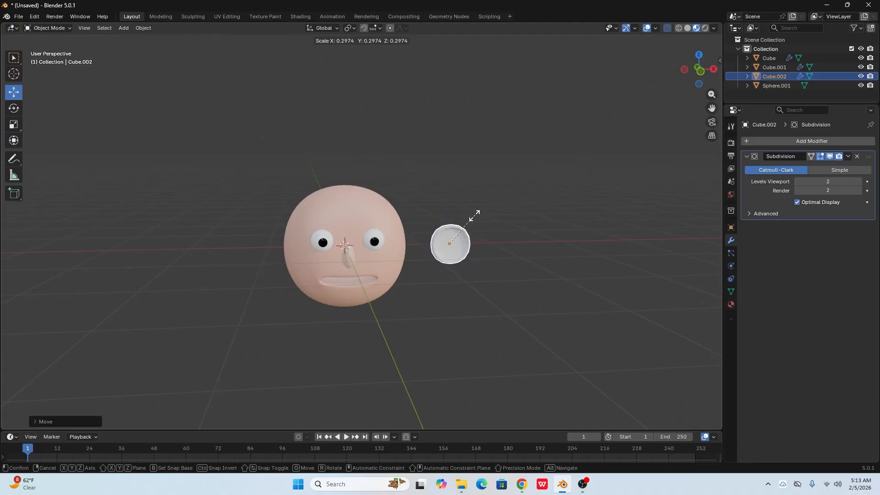
left_click(486, 231)
left_click_drag(486, 243, 440, 241)
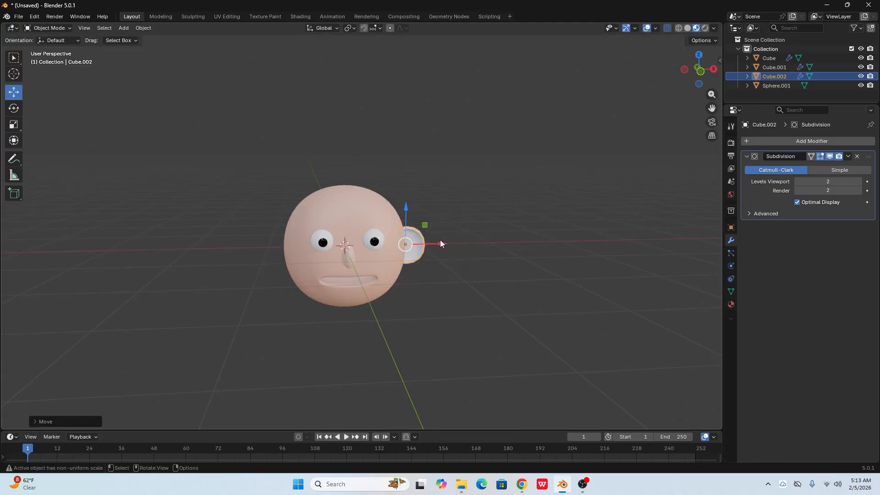
- Shrink the ear further in front view and shift it slightly up and inward to eye height
key("KP_1")
scroll(435, 261, "up", 4)
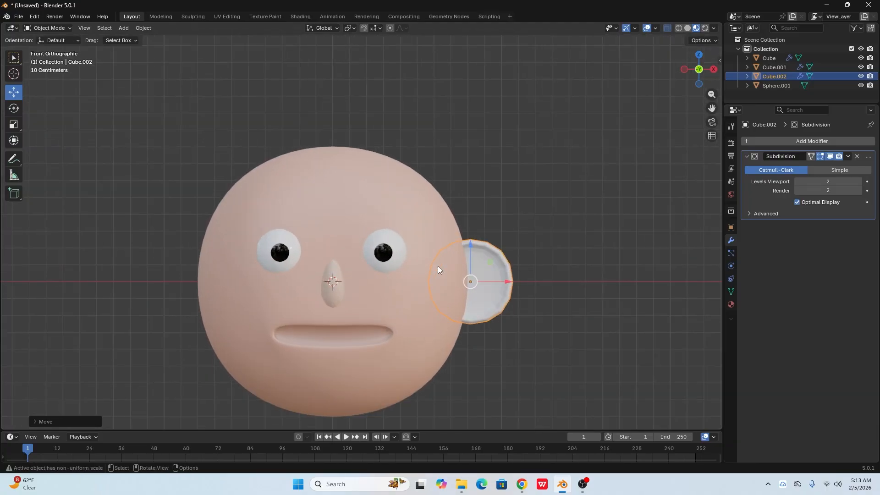
key("s")
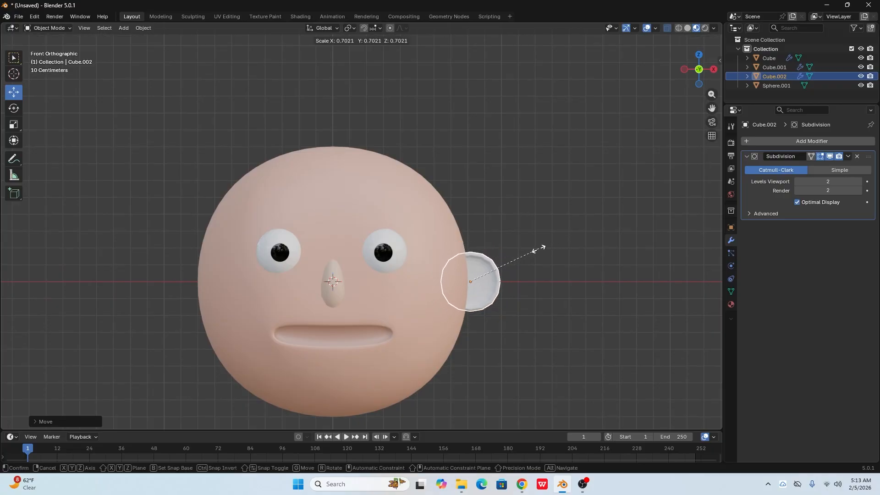
left_click(532, 250)
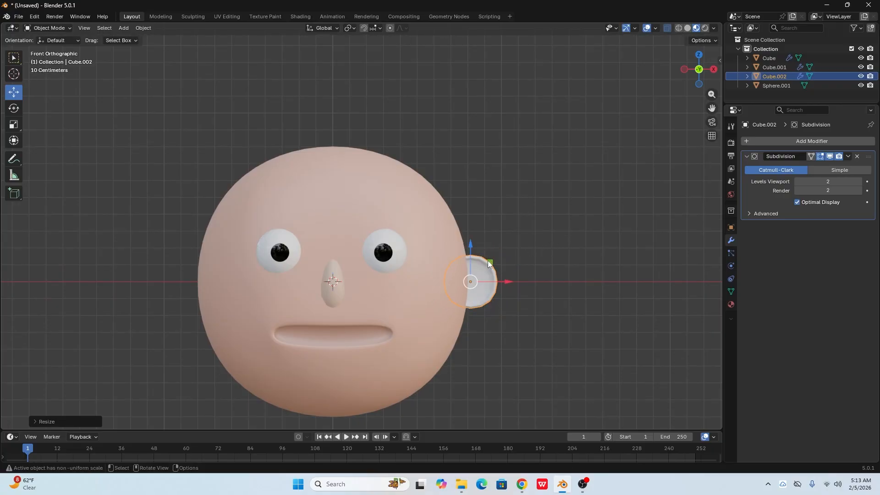
left_click_drag(489, 262, 481, 243)
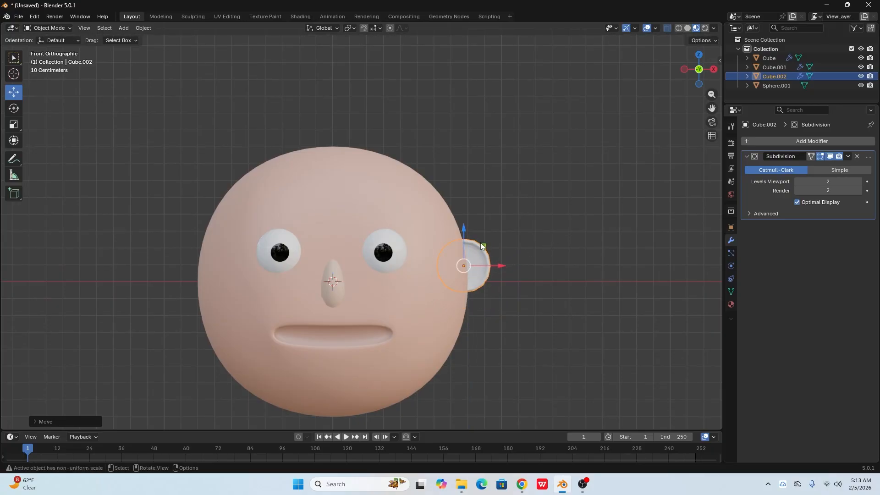
- Assign the existing skin material Material.001 to the ear
left_click(534, 243)
scroll(466, 283, "down", 1)
left_click(458, 280)
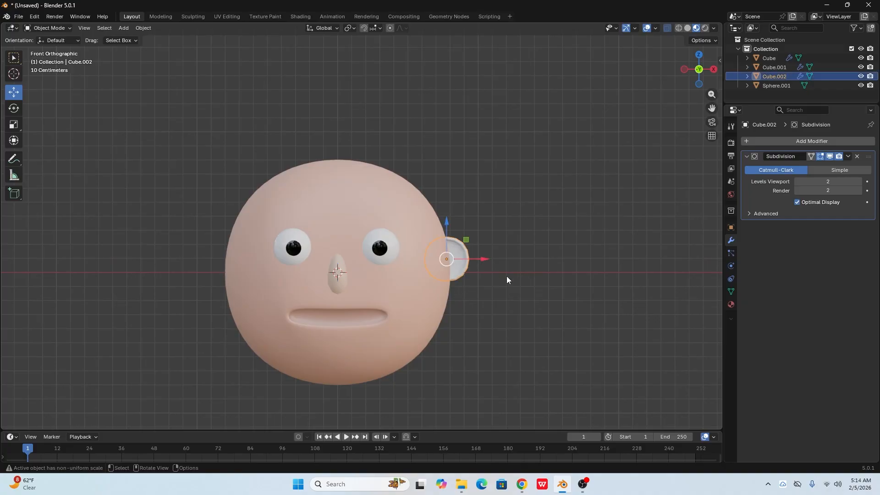
left_click(731, 305)
left_click(748, 181)
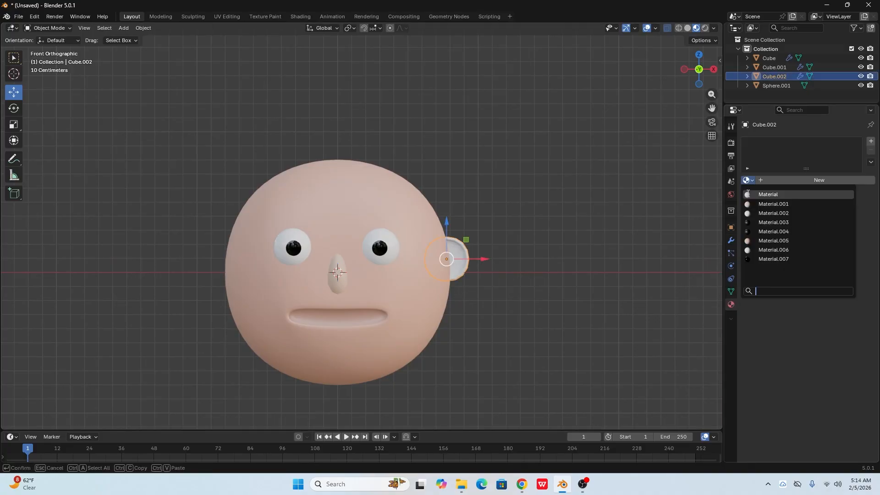
left_click(755, 205)
left_click(577, 251)
scroll(487, 294, "down", 1)
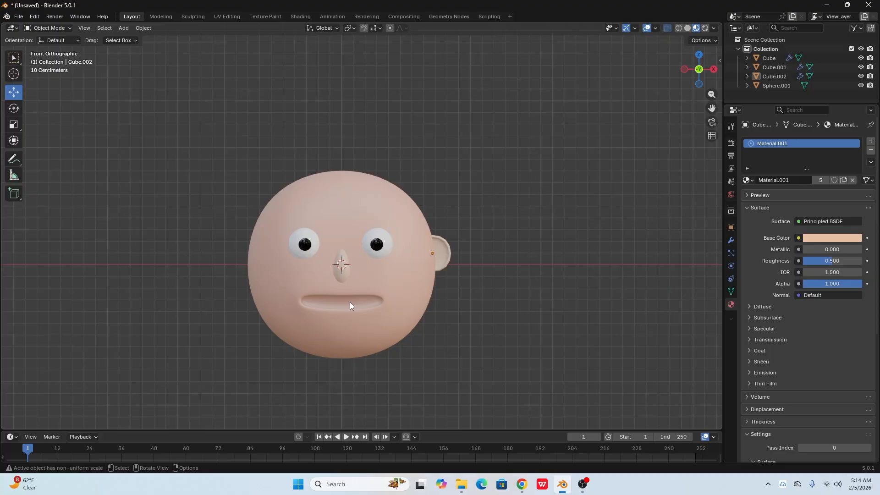
- Nudge the ear slightly closer into the side of the head along the X axis
left_click(442, 253)
scroll(441, 262, "up", 1)
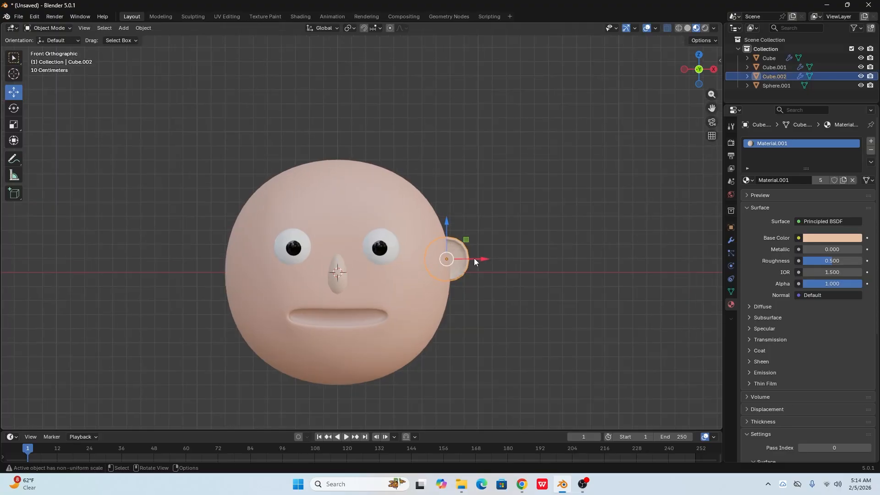
left_click_drag(474, 258, 472, 258)
left_click(486, 294)
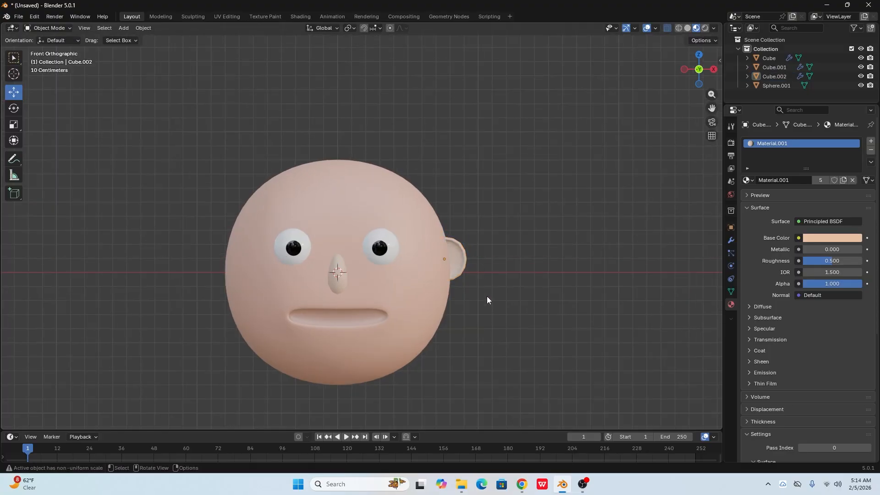
- Shade the ear smooth and set its Subdivision viewport level to 3
left_click(462, 263)
scroll(456, 255, "up", 2)
right_click(498, 273)
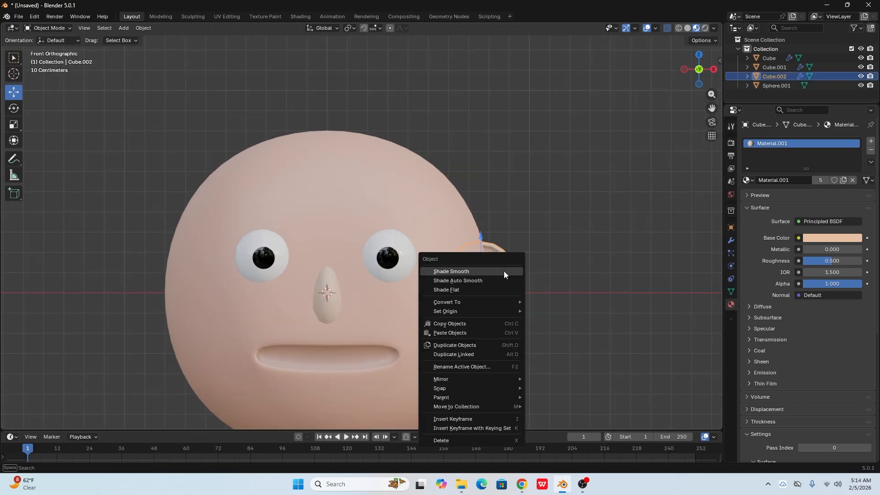
left_click(504, 269)
left_click(524, 322)
middle_click_drag(525, 323, 536, 241, "shift")
left_click(525, 187)
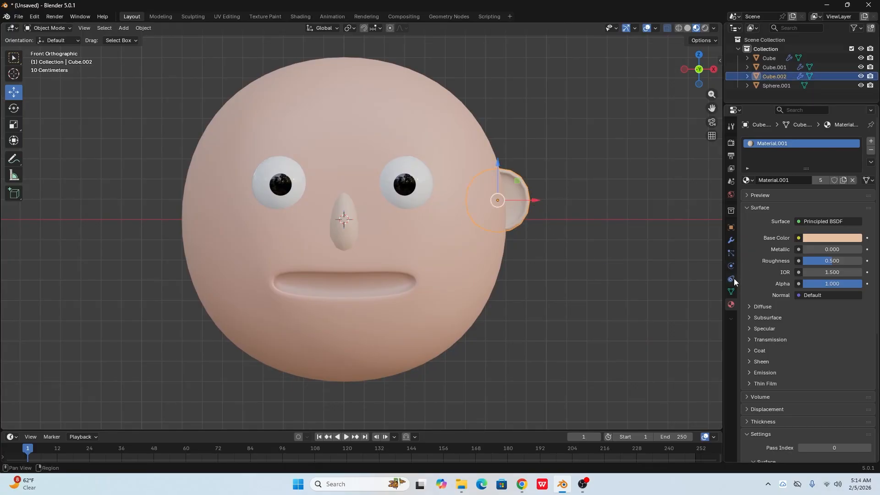
left_click(731, 240)
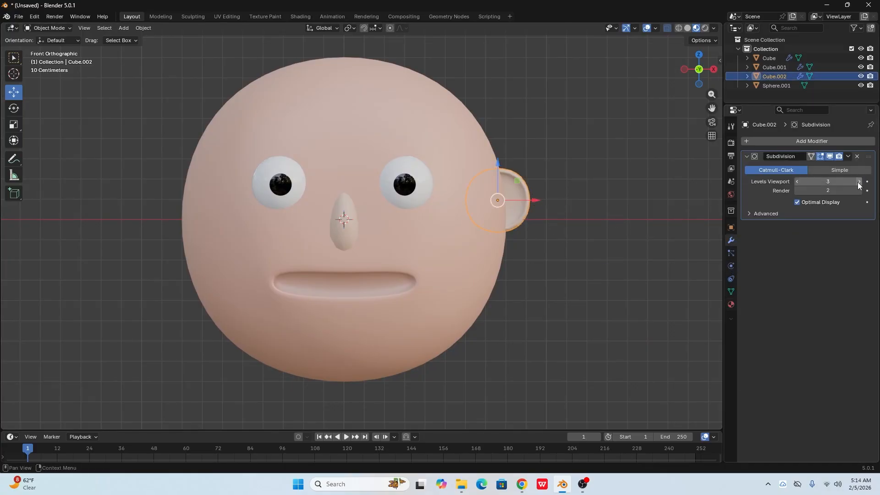
left_click(575, 219)
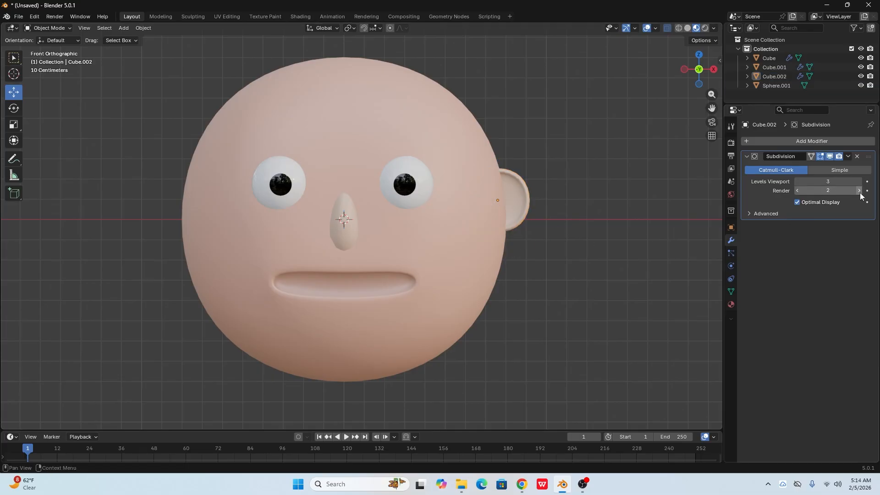
- Set the ear's origin to the 3D cursor at the head's centre
left_click(513, 197)
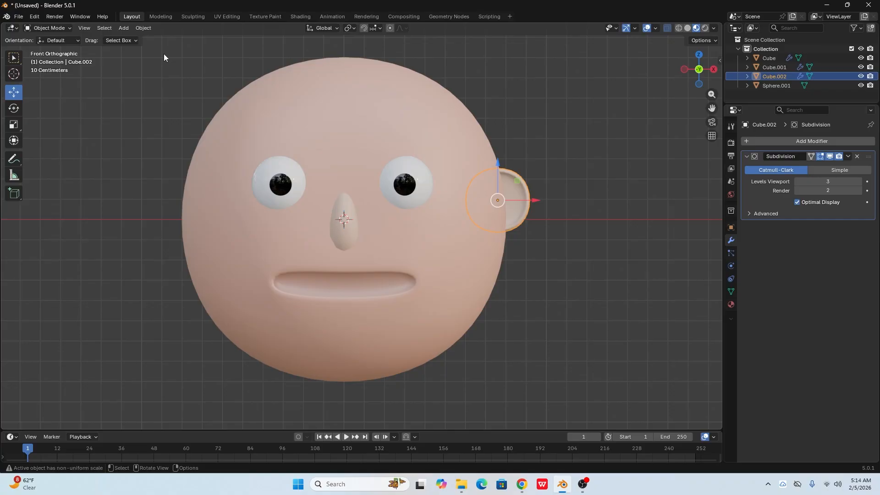
left_click(143, 28)
mouse_move(172, 45)
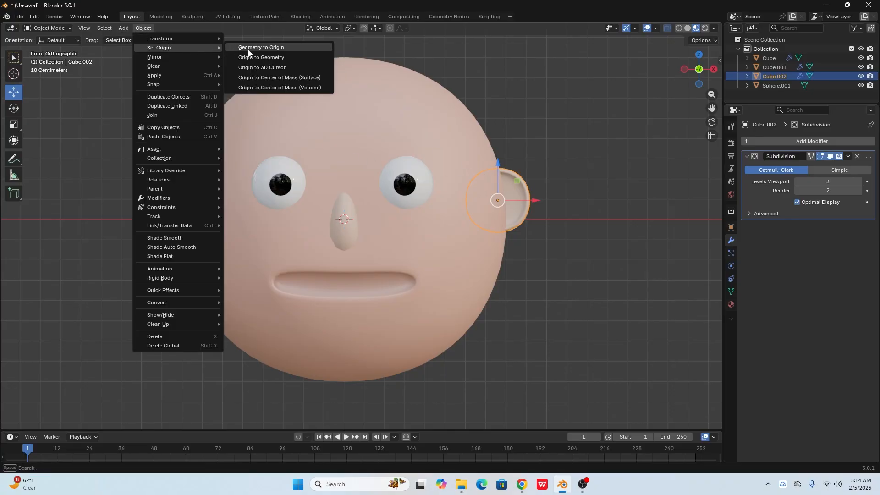
left_click(279, 67)
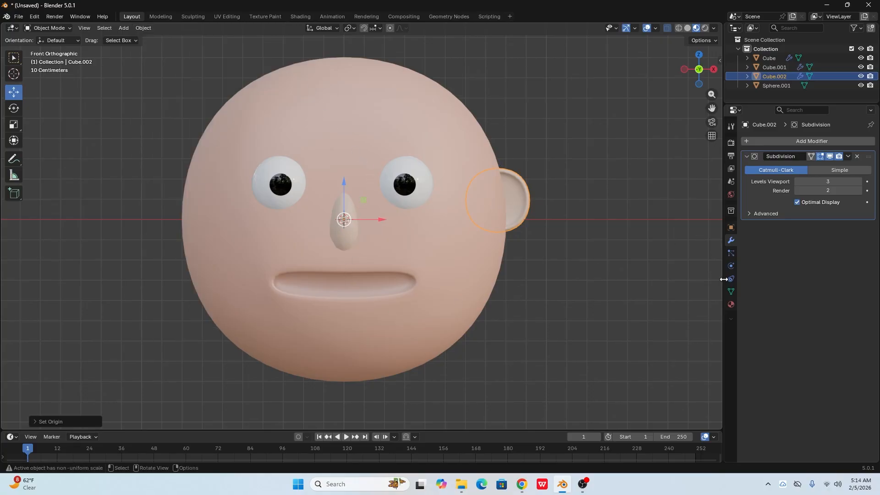
- Add a Mirror modifier on the X axis to the ear to create the opposite ear
left_click(788, 140)
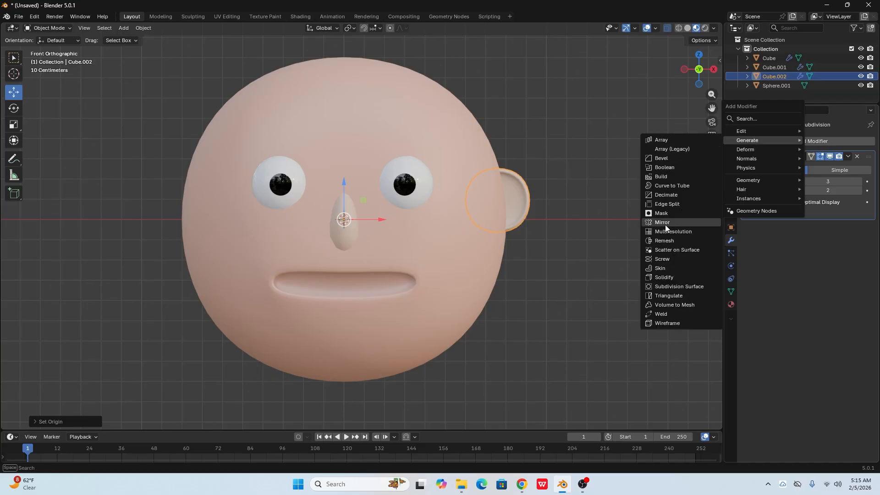
left_click(663, 222)
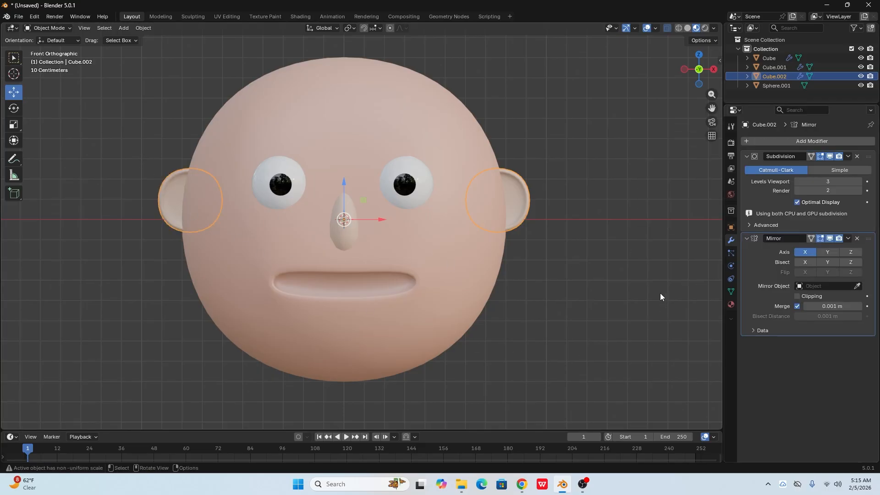
left_click(504, 294)
scroll(429, 278, "down", 3)
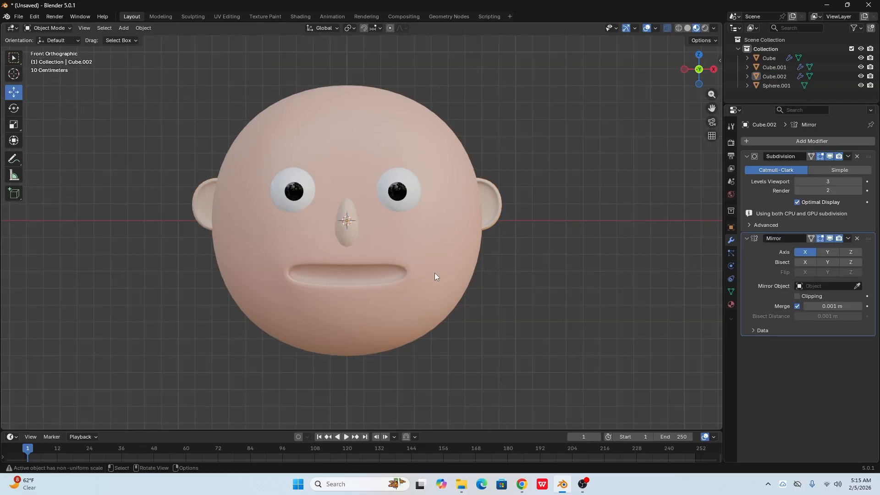
middle_click_drag(420, 266, 431, 280)
key("KP_1")
scroll(444, 281, "down", 3)
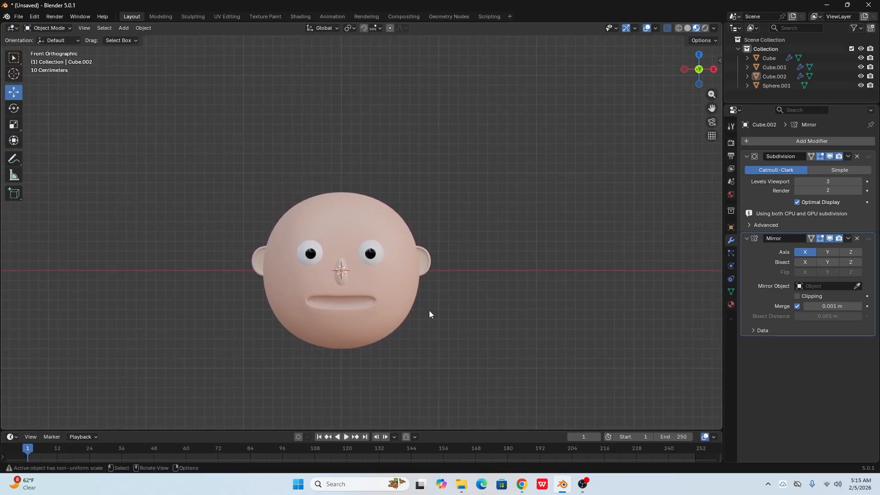
middle_click_drag(429, 311, 421, 299, "shift")
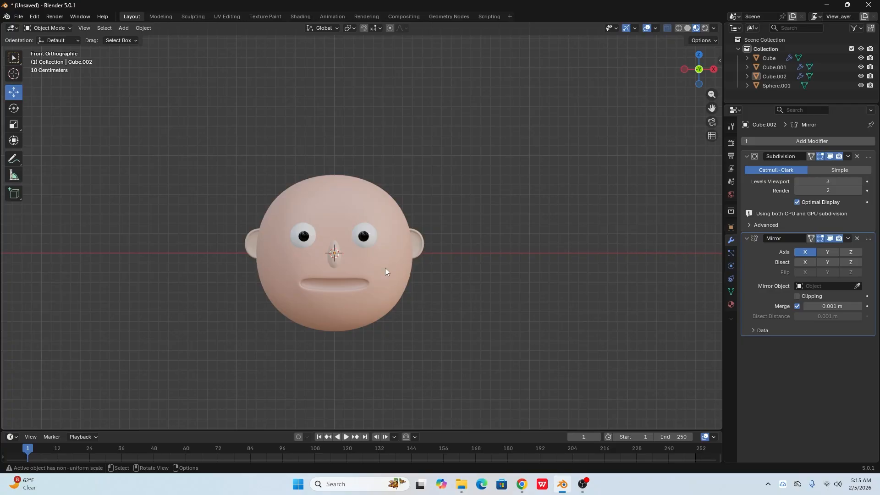
- Enter Edit Mode on the head and select all faces of the upper skull above the eyes, front and back
middle_click_drag(353, 241, 378, 229, "shift")
left_click(357, 252)
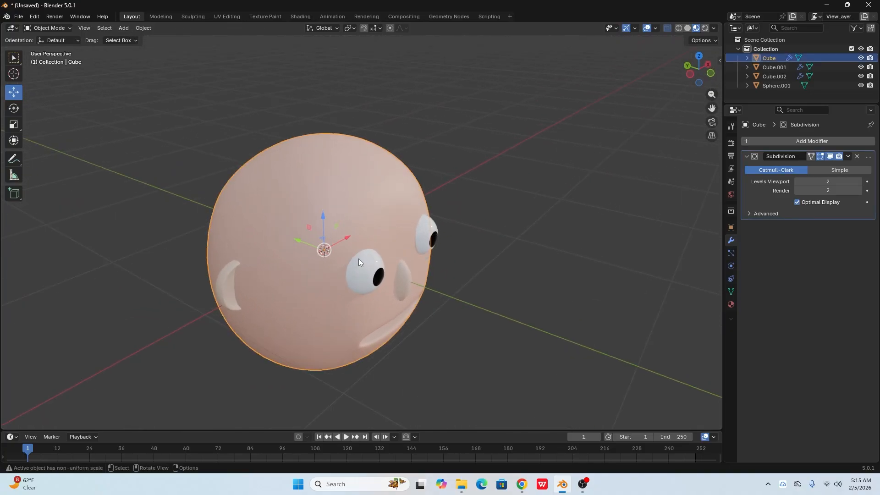
key("Tab")
middle_click_drag(358, 258, 328, 266)
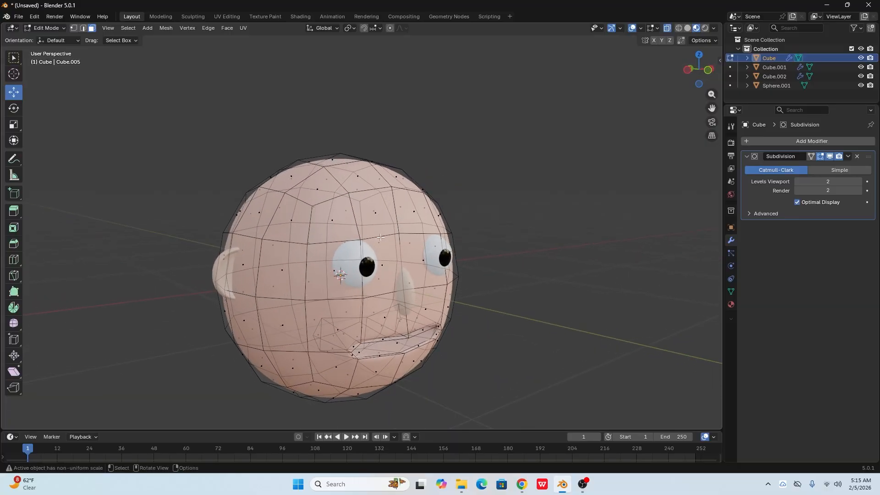
key("KP_1")
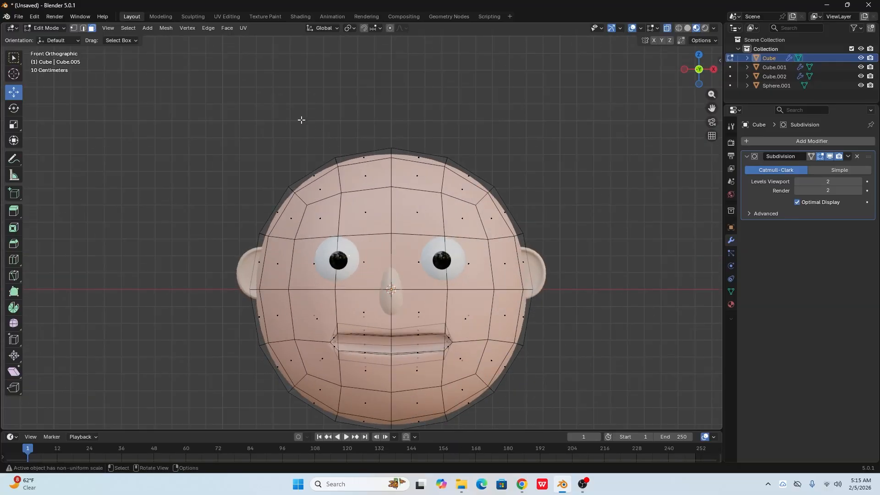
left_click_drag(246, 108, 516, 223)
middle_click_drag(516, 223, 450, 250)
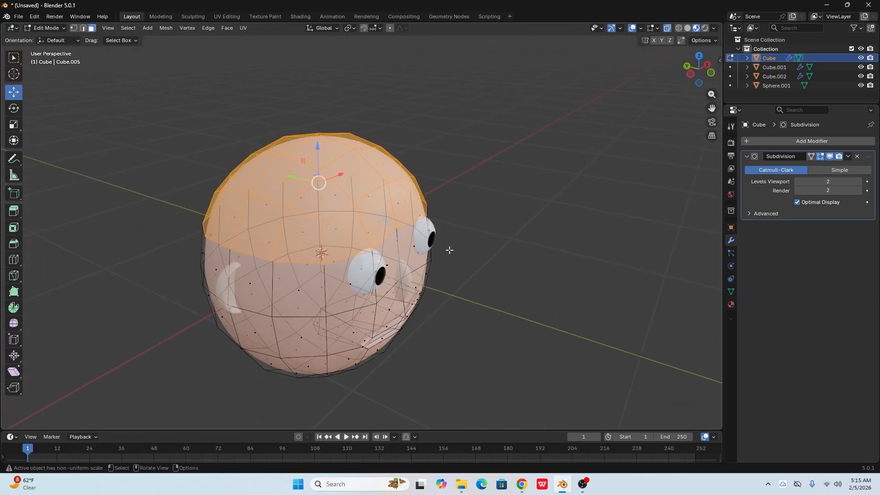
- Separate an in-place duplicate of the selected upper-skull faces into its own object and select that cap in Object Mode
key("g")
right_click(449, 250)
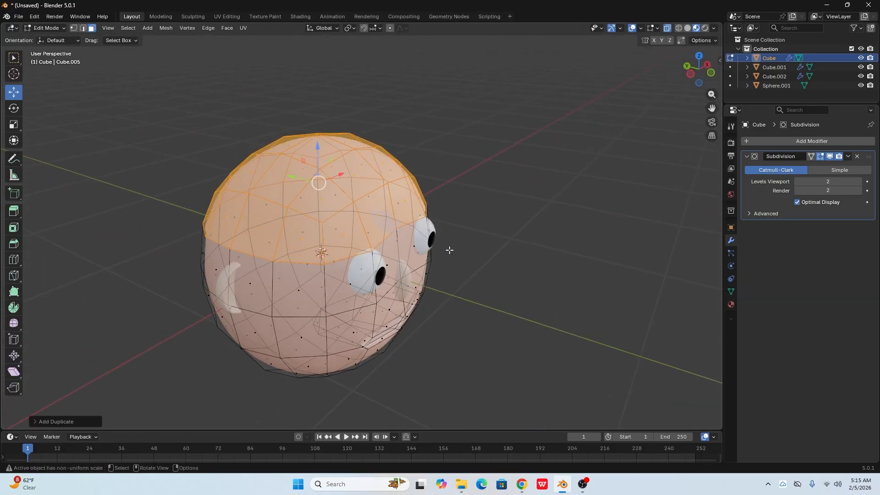
key("p")
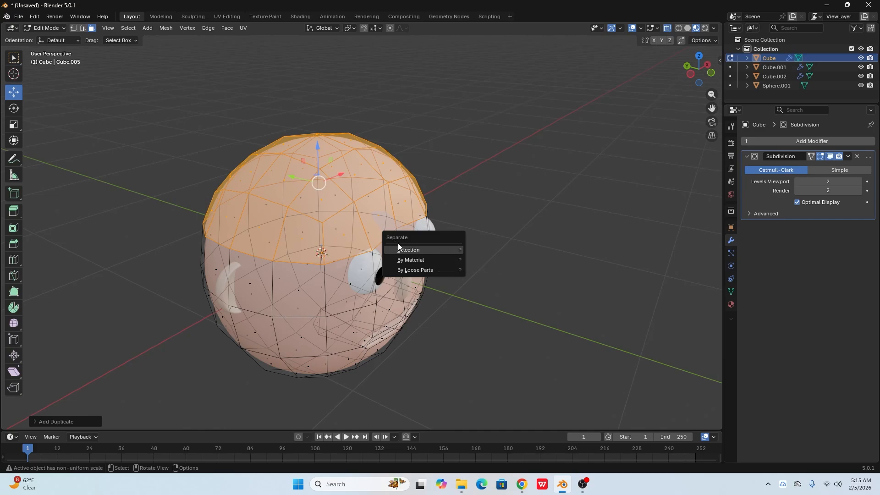
left_click(415, 251)
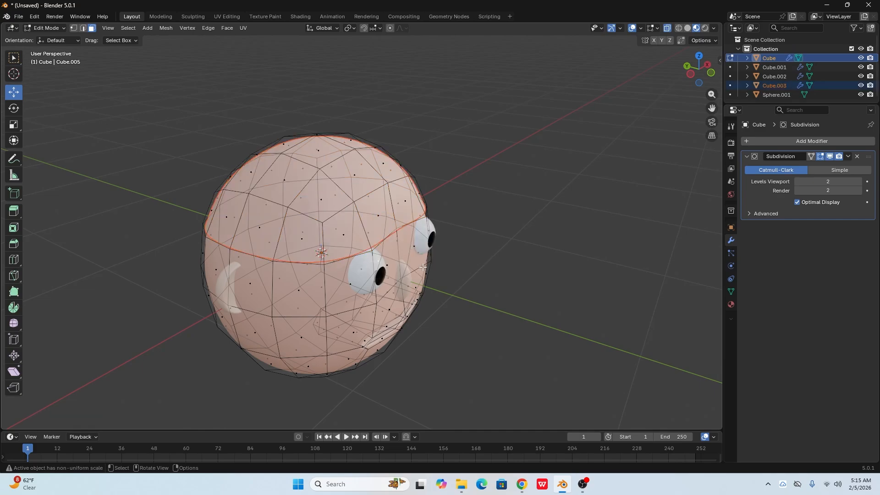
key("Tab")
middle_click_drag(495, 287, 367, 241)
left_click_drag(370, 239, 365, 199)
key("ctrl+z")
left_click(316, 213)
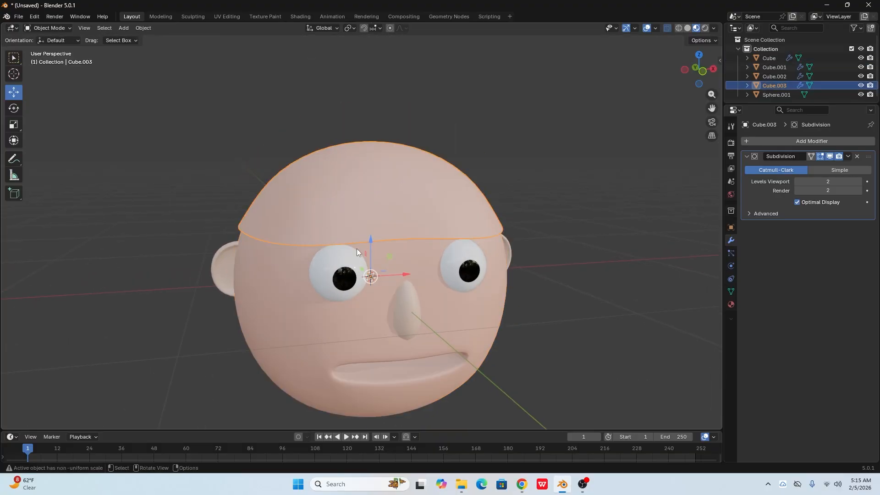
left_click_drag(370, 244, 360, 183)
right_click(360, 183)
mouse_move(447, 257)
middle_mouse_down()
mouse_move(489, 230)
mouse_move(474, 244)
mouse_move(512, 252)
mouse_move(426, 258)
mouse_move(447, 257)
middle_mouse_up()
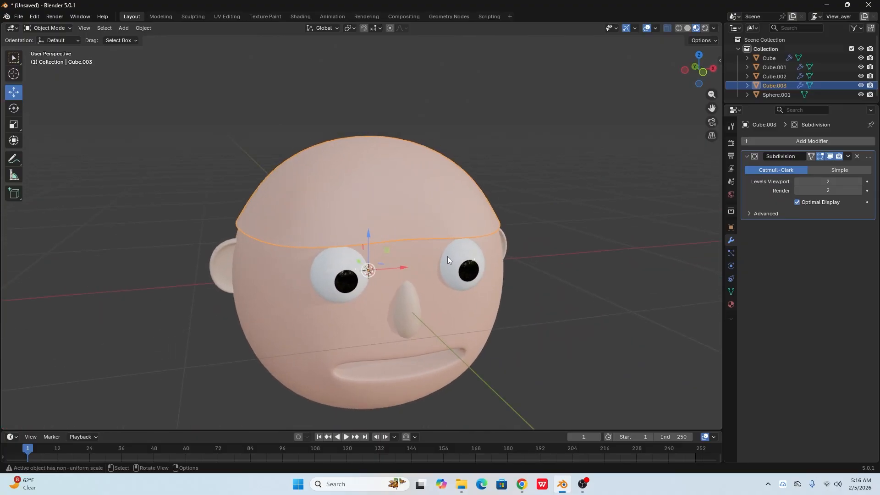
- Replace the skull cap's skin material with a new material whose base color is black
left_click(732, 305)
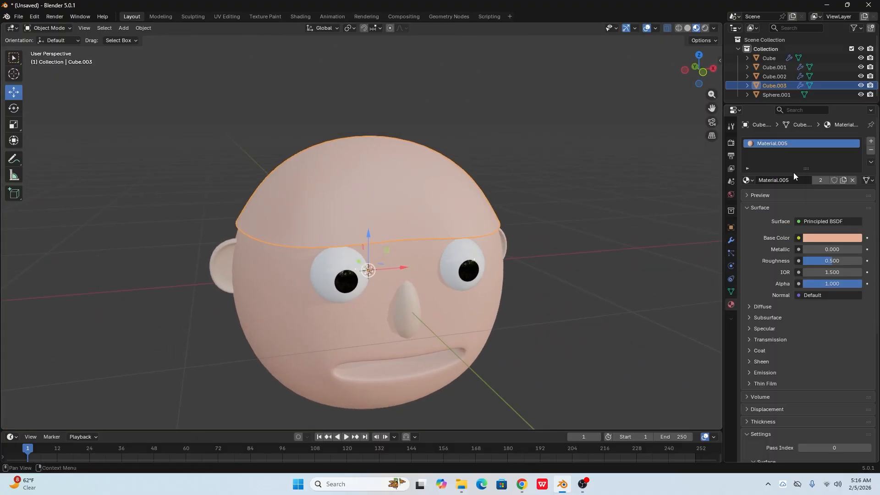
left_click(871, 142)
left_click(808, 144)
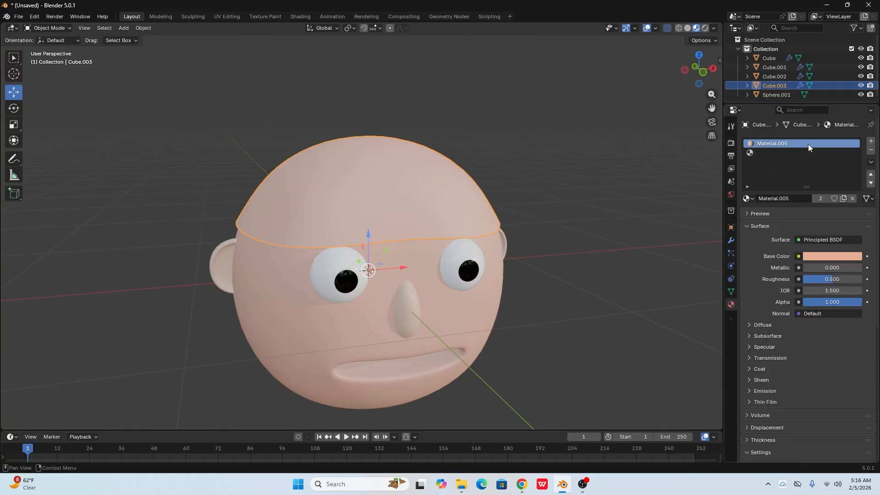
left_click(871, 150)
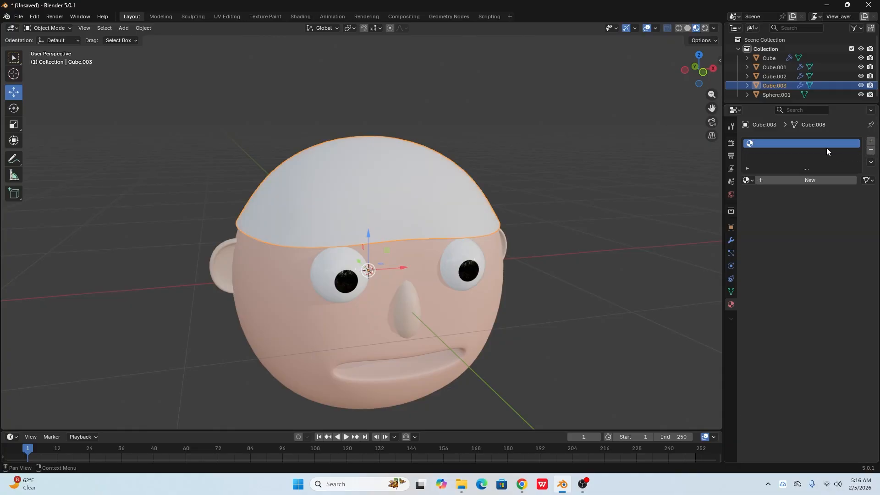
left_click(819, 180)
left_click(814, 239)
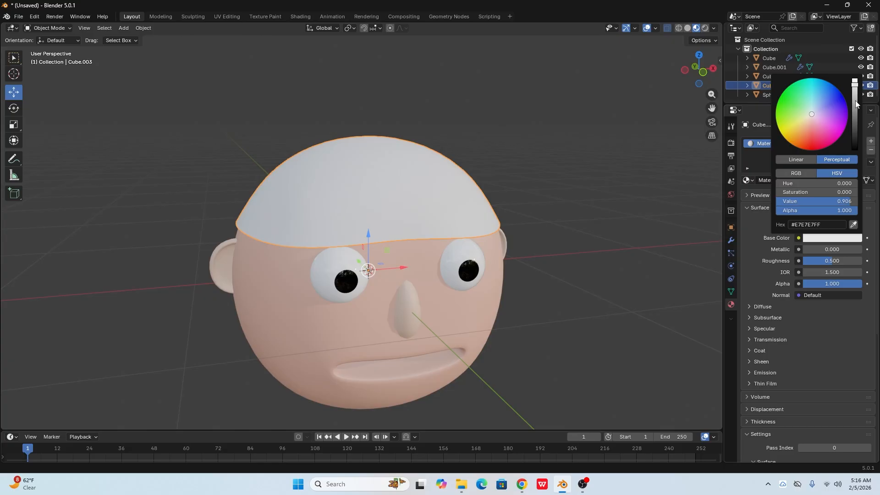
left_click_drag(856, 104, 855, 150)
middle_click_drag(596, 220, 353, 285)
left_click(488, 295)
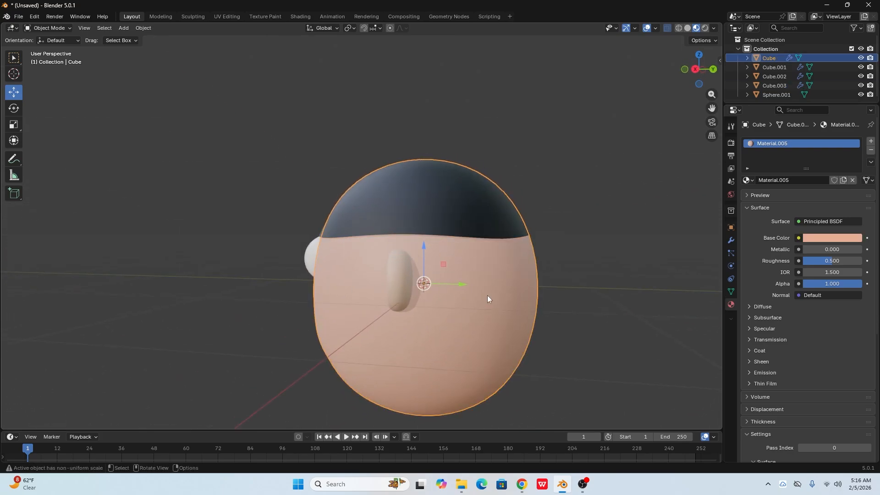
key("Tab")
middle_click_drag(488, 295, 468, 269)
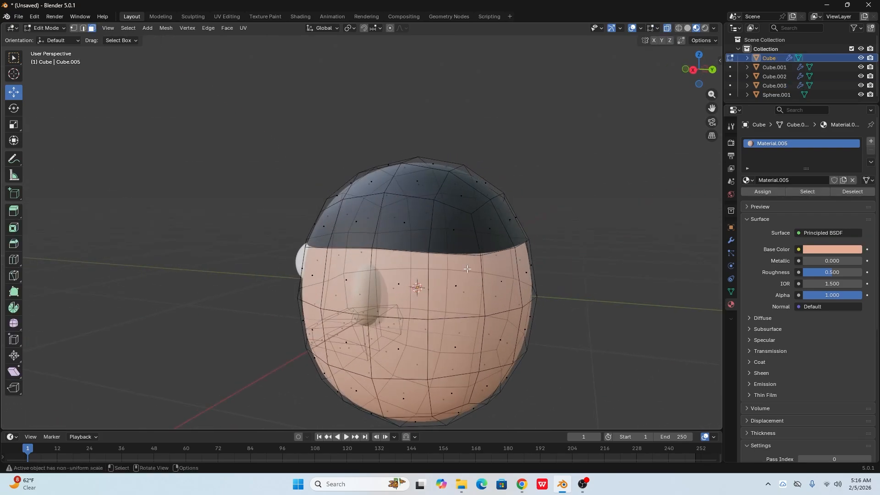
key("Tab")
left_click(576, 232)
- Raise the three front rim vertices of the black cap above the eyes to form a curved hairline
left_click(475, 230)
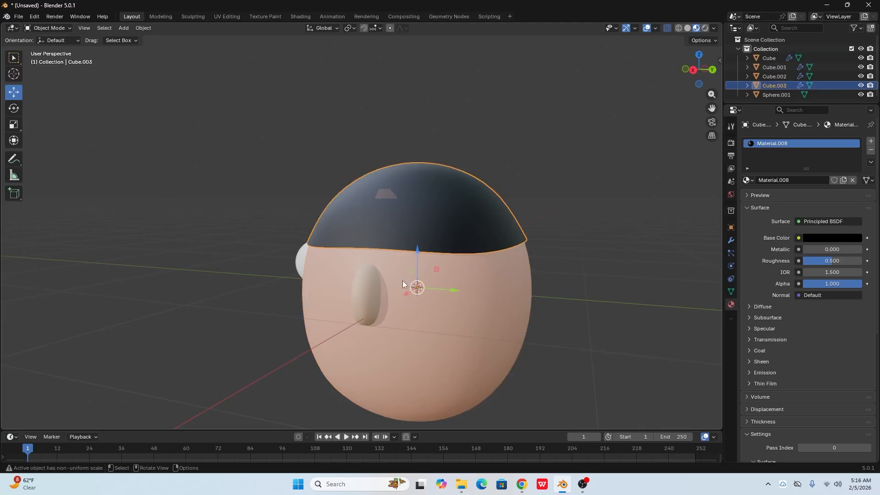
middle_click_drag(402, 281, 415, 230)
key("Tab")
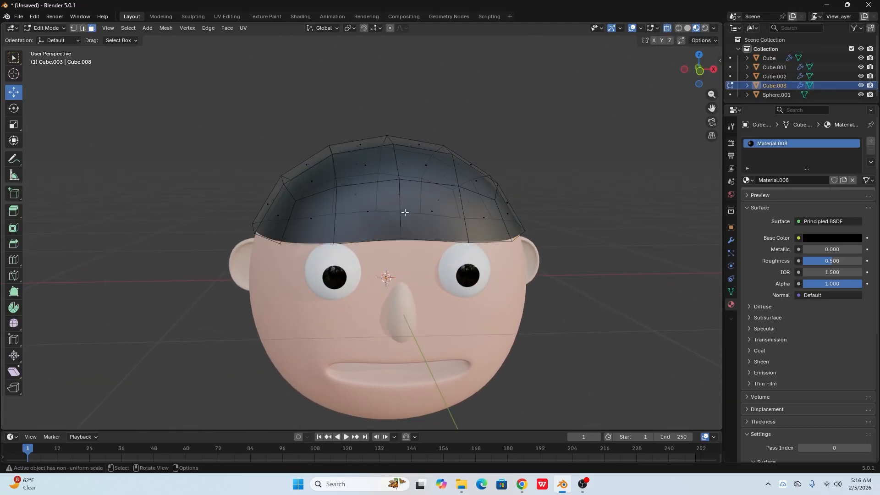
scroll(405, 215, "up", 3)
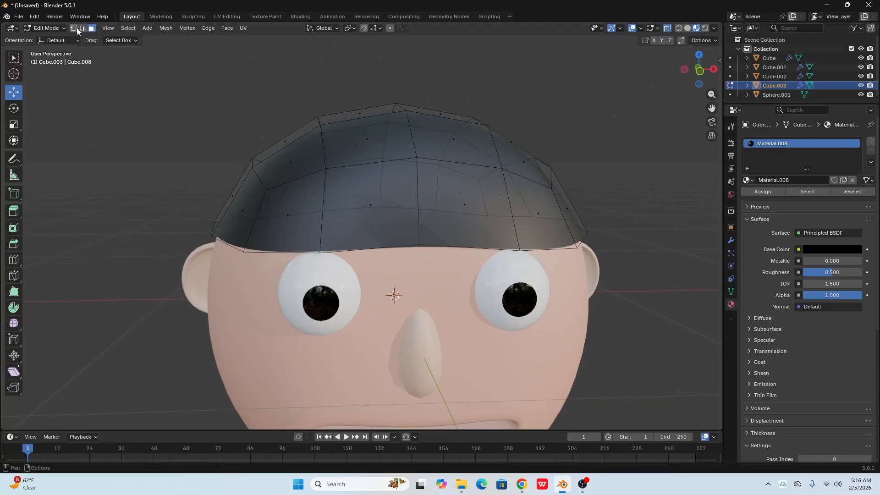
left_click(74, 29)
left_click(318, 250)
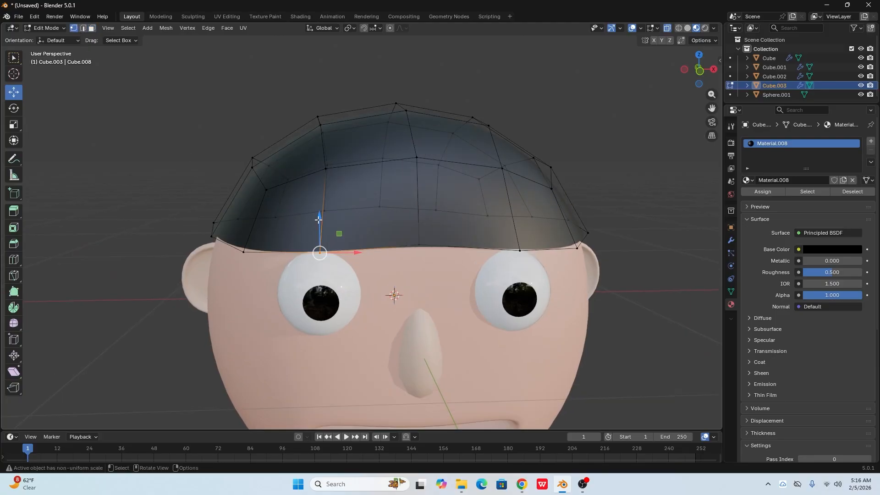
left_click_drag(319, 220, 320, 168)
left_click_drag(447, 265, 420, 155)
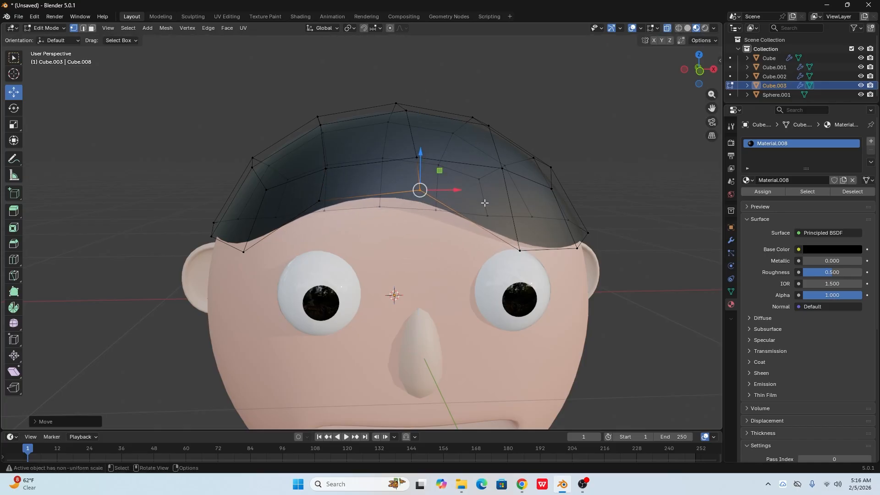
left_click_drag(534, 260, 515, 161)
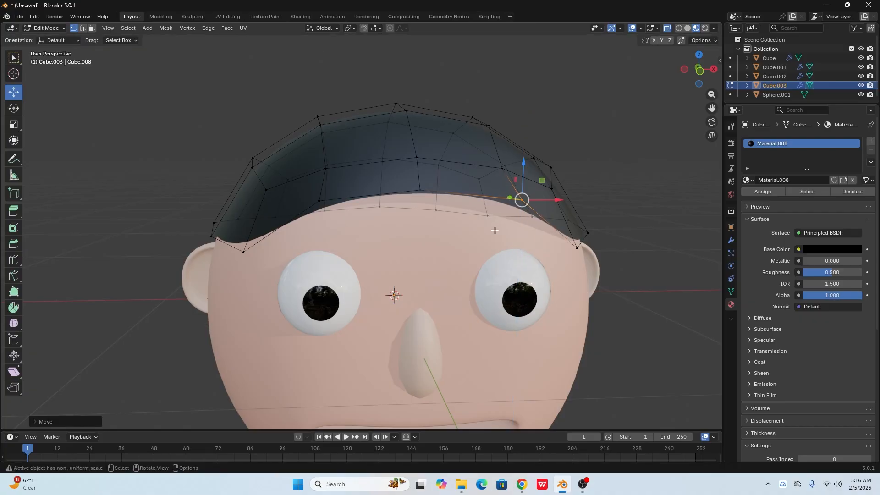
- Adjust the raised hairline vertices along the Y axis so the hair's front edge follows the forehead
scroll(518, 230, "down", 2)
middle_click_drag(518, 287, 399, 282)
left_click_drag(358, 197, 378, 204)
middle_click_drag(338, 221, 352, 231)
left_click(339, 202)
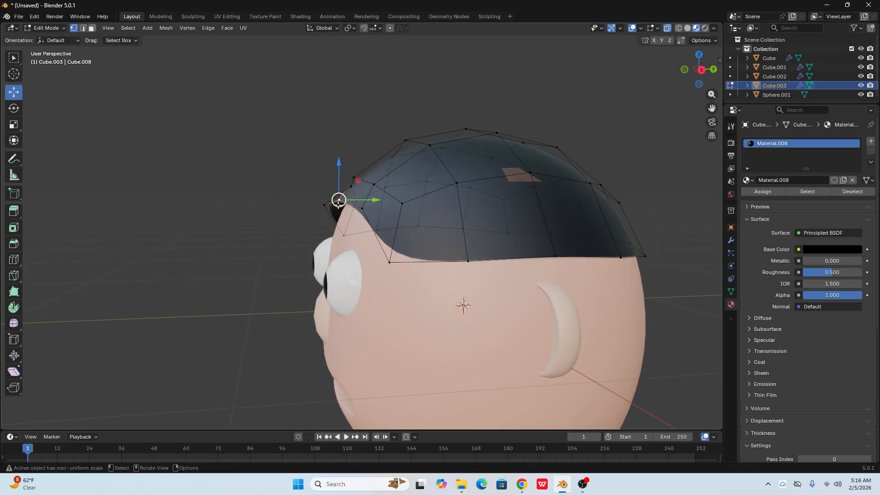
mouse_move(372, 199)
left_mouse_down()
mouse_move(387, 202)
mouse_move(363, 206)
mouse_move(371, 206)
left_mouse_up()
left_click(324, 204)
middle_click_drag(489, 166, 597, 168)
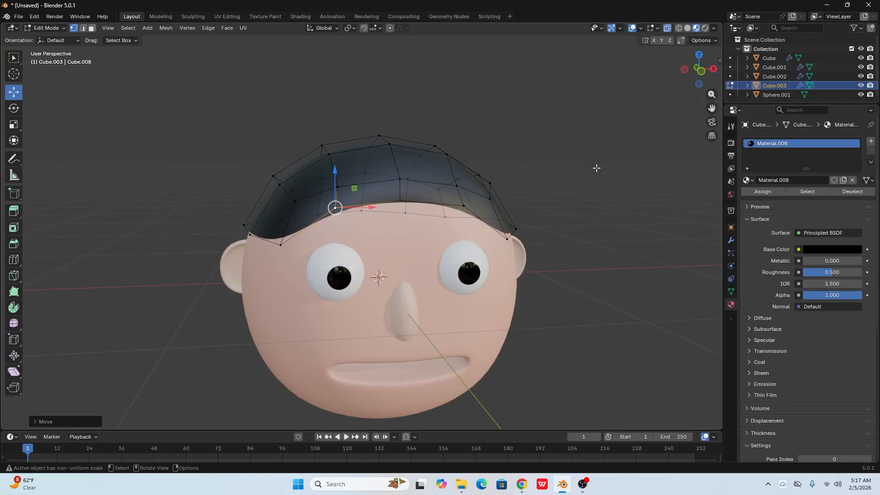
key("Tab")
- Scale the hair cap up uniformly to about 1.06 so it sits slightly outside the head
middle_click_drag(538, 189, 480, 231)
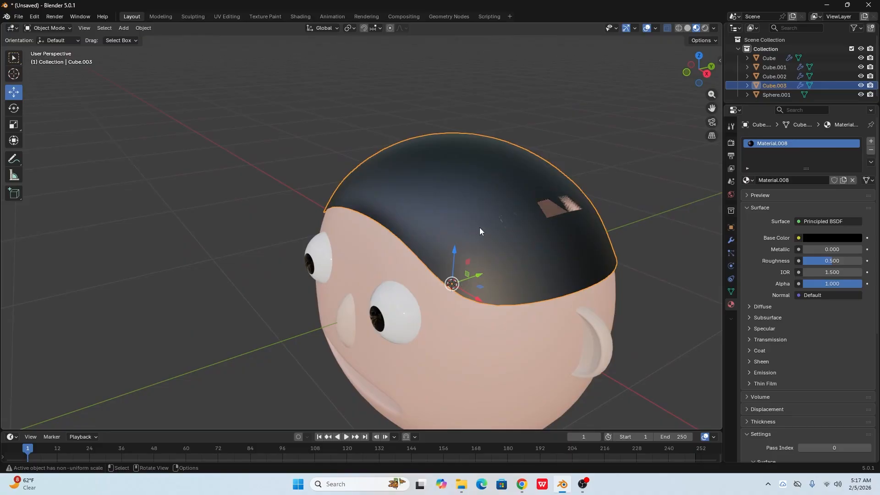
mouse_move(500, 290)
middle_mouse_down()
mouse_move(563, 281)
mouse_move(497, 285)
middle_mouse_up()
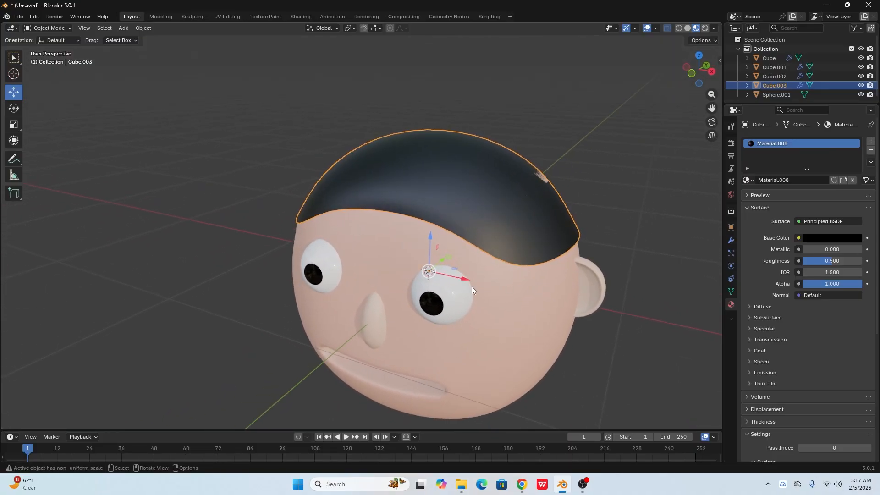
key("s")
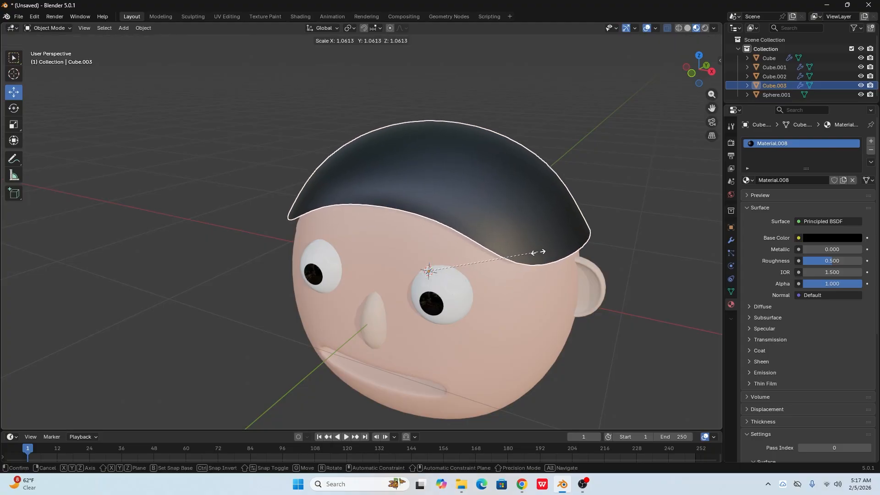
left_click(539, 252)
left_click(647, 267)
middle_click_drag(543, 315, 460, 190)
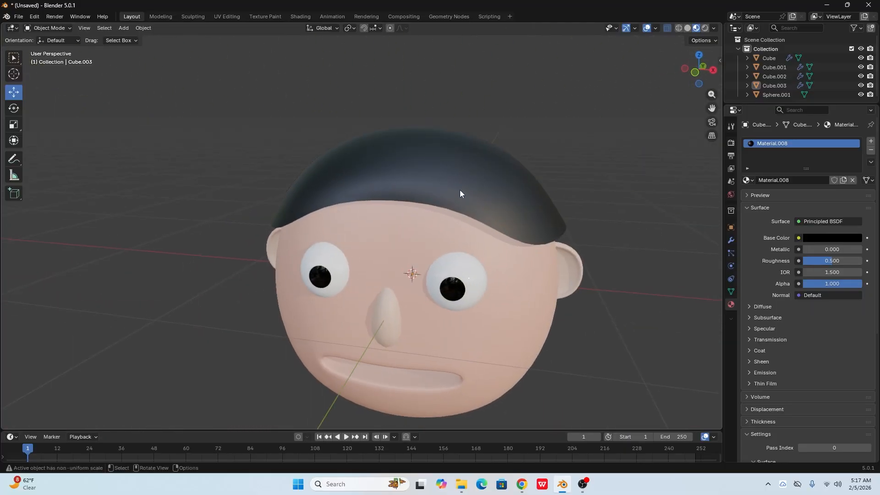
- Add a Solidify modifier to the hair cap
left_click(461, 190)
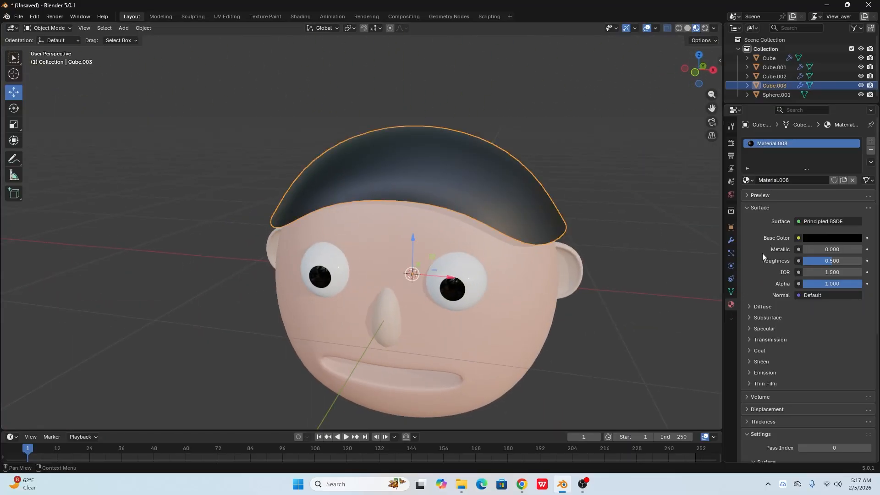
left_click(731, 240)
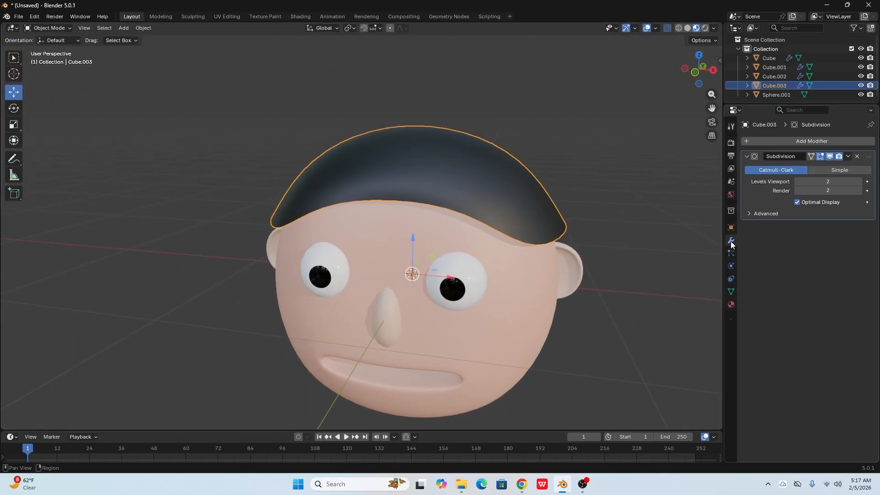
left_click(792, 139)
mouse_move(786, 139)
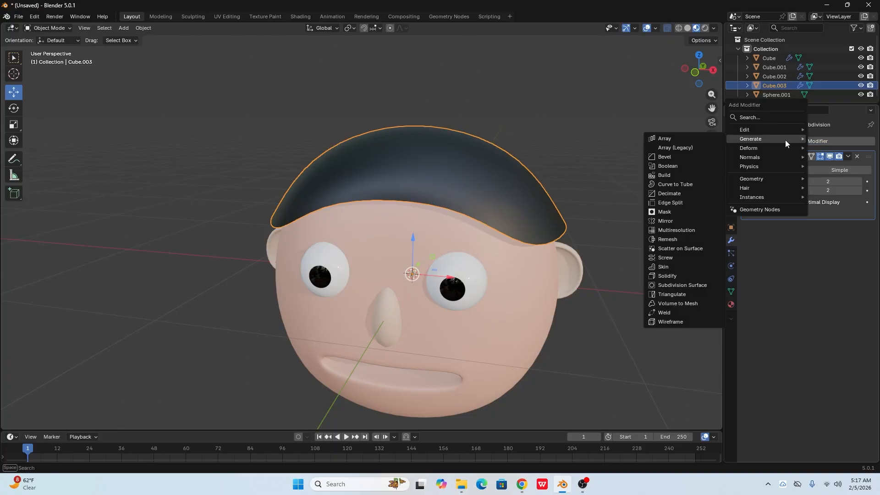
left_click(673, 276)
- Set the hair's Solidify thickness to 0.14 m and collapse the modifier's settings
middle_click_drag(581, 325, 591, 290)
scroll(556, 276, "up", 1)
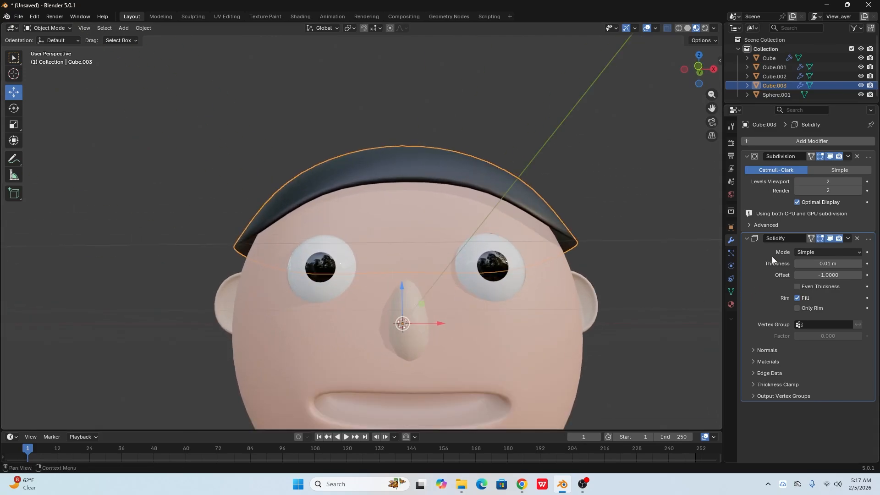
mouse_move(818, 264)
left_mouse_down()
mouse_move(846, 265)
mouse_move(819, 264)
left_mouse_up()
middle_click_drag(596, 243, 560, 300)
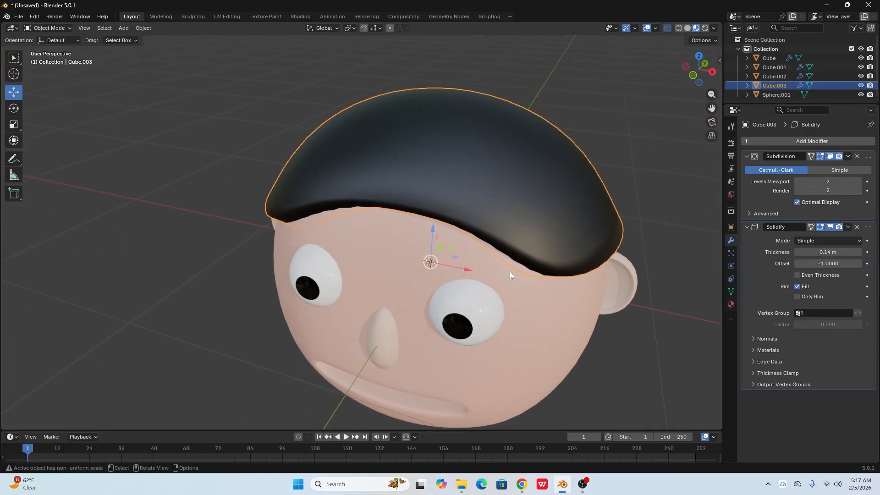
scroll(510, 271, "down", 2)
middle_click_drag(484, 304, 504, 269)
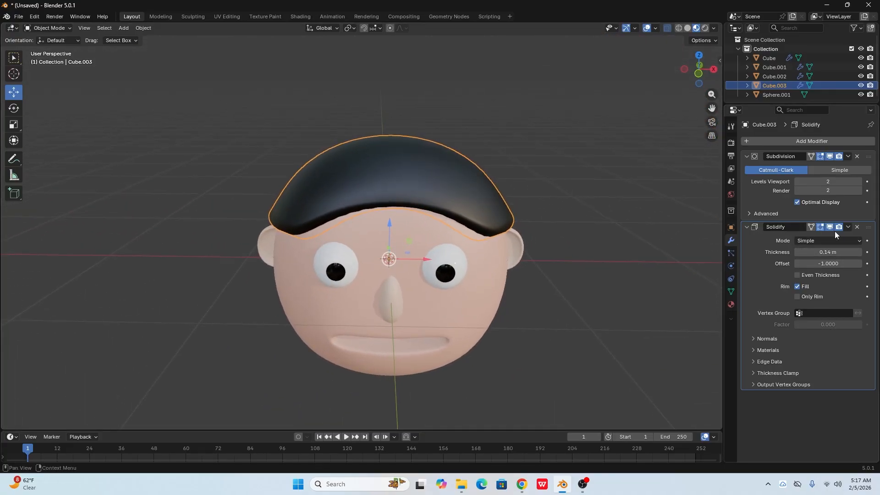
left_click(747, 227)
left_click(549, 277)
- Examine the head and its thickened hair from the front, sides and below
middle_click_drag(549, 277, 491, 302)
scroll(491, 301, "down", 2)
middle_click_drag(476, 348, 499, 364)
middle_click_drag(435, 354, 401, 261)
scroll(407, 300, "up", 2)
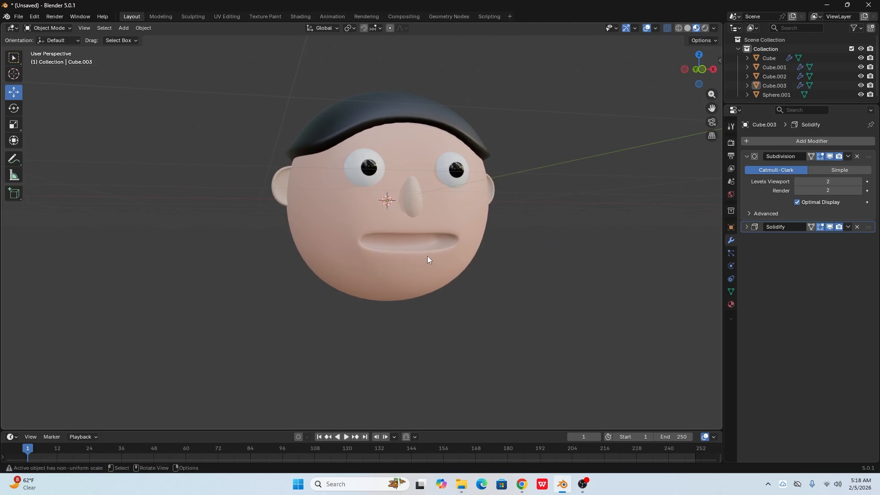
scroll(428, 256, "up", 1)
middle_click_drag(446, 172, 433, 249)
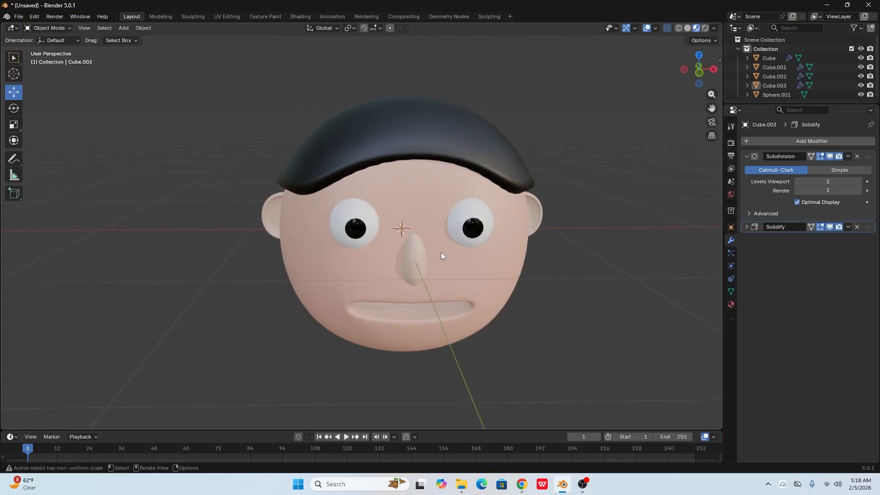
middle_click_drag(444, 233, 449, 240)
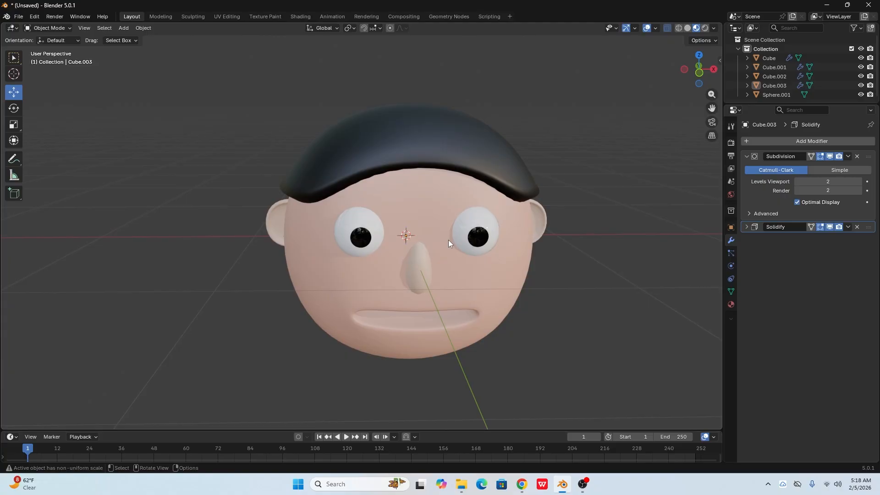